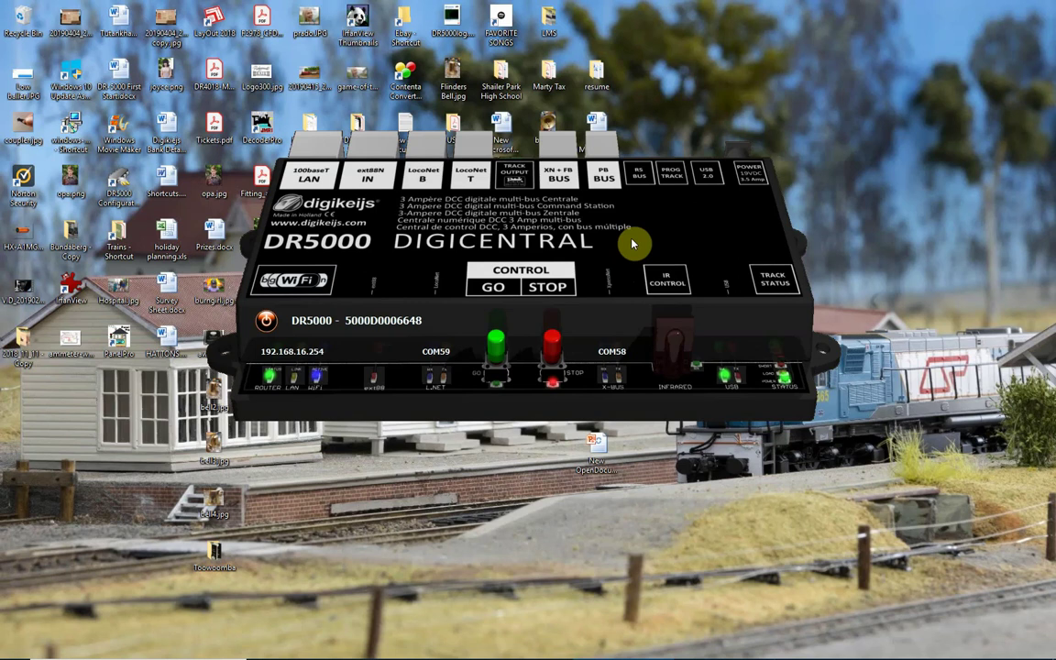
pyautogui.moveTo(685, 217); pyautogui.dragTo(719, 209)
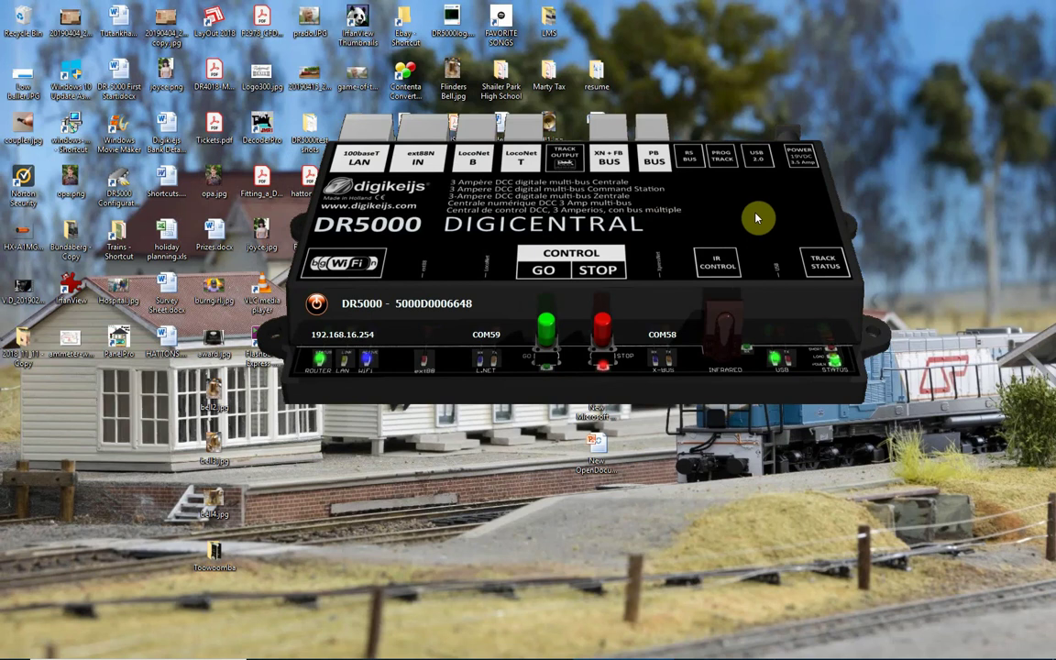
pyautogui.moveTo(741, 210); pyautogui.dragTo(708, 242)
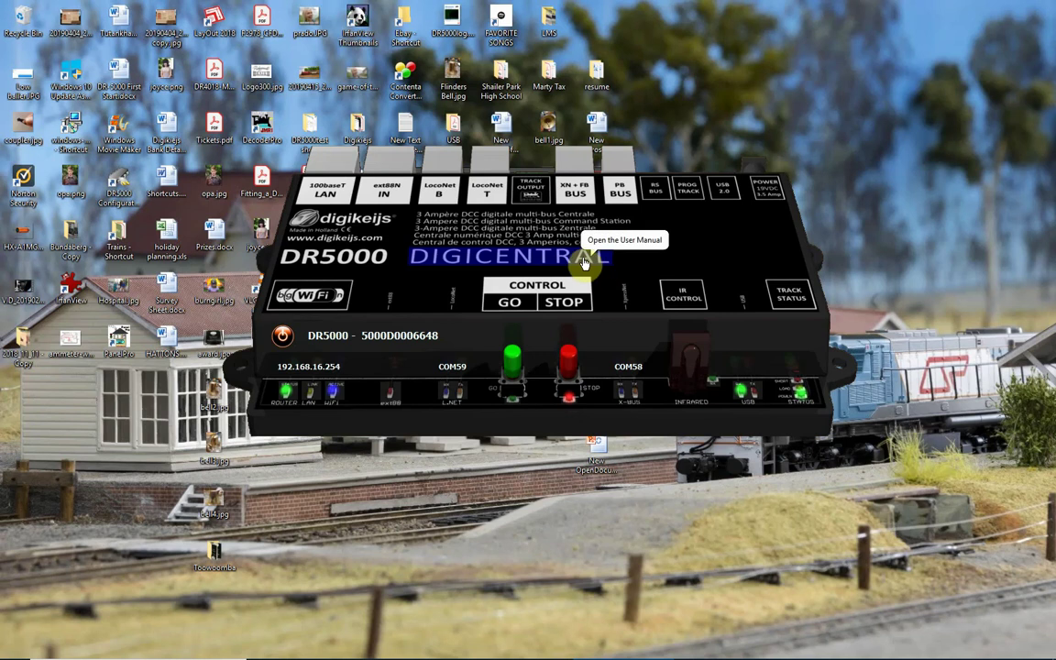
pyautogui.click(15, 651)
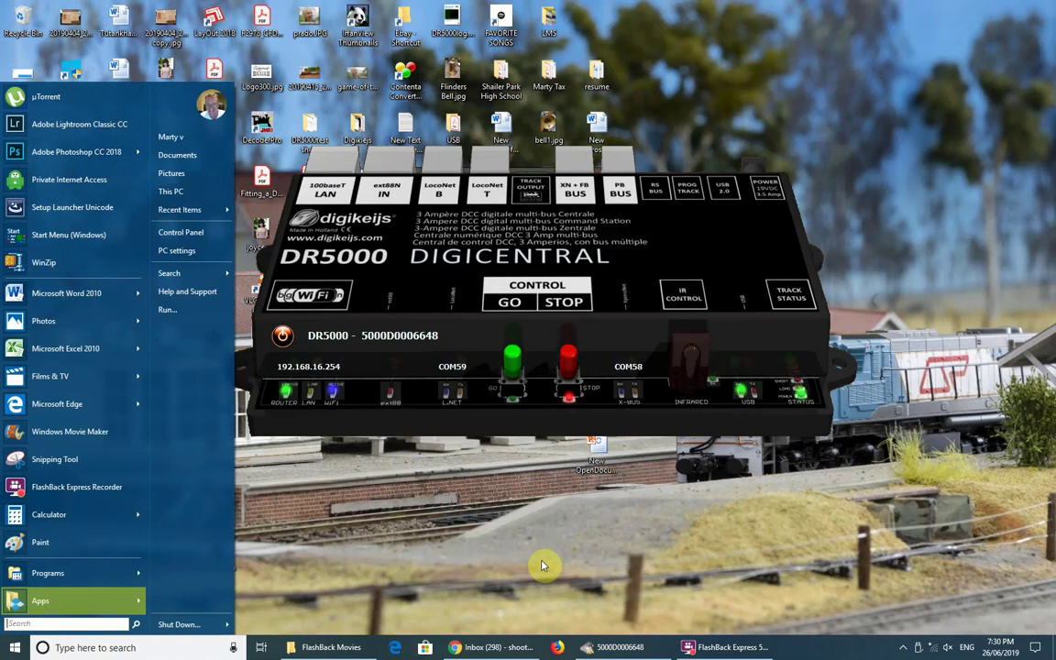
pyautogui.click(817, 118)
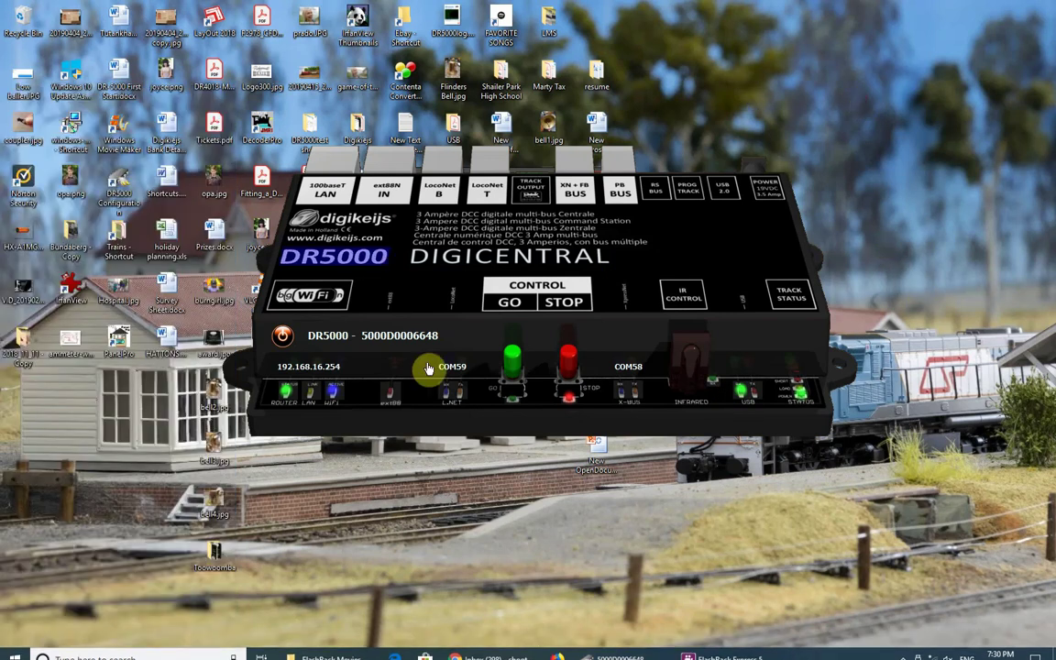
pyautogui.click(14, 654)
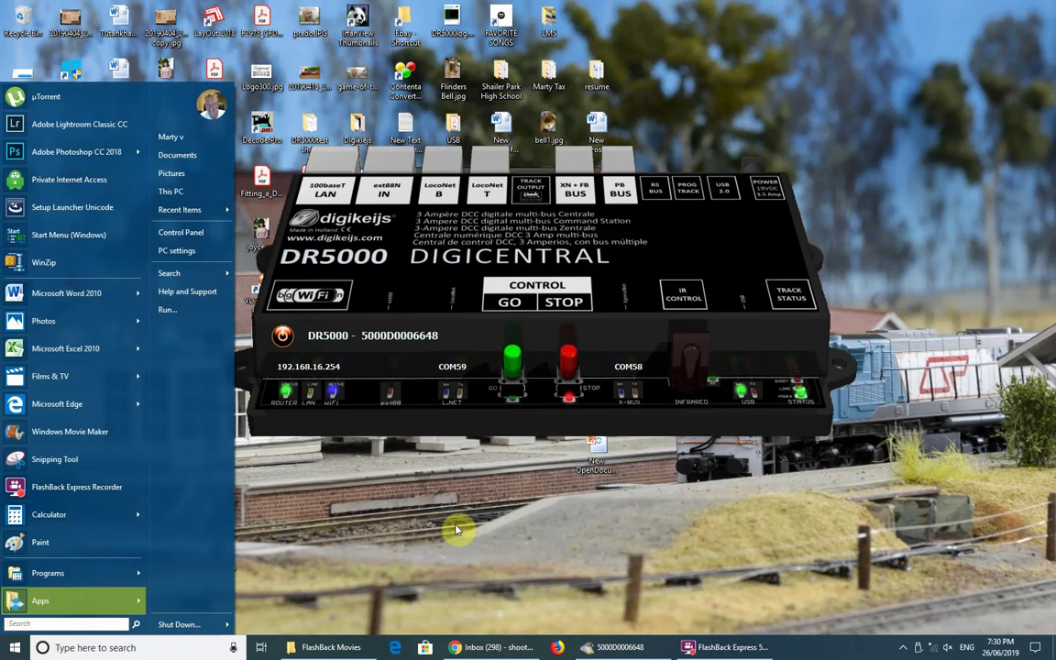
pyautogui.click(366, 479)
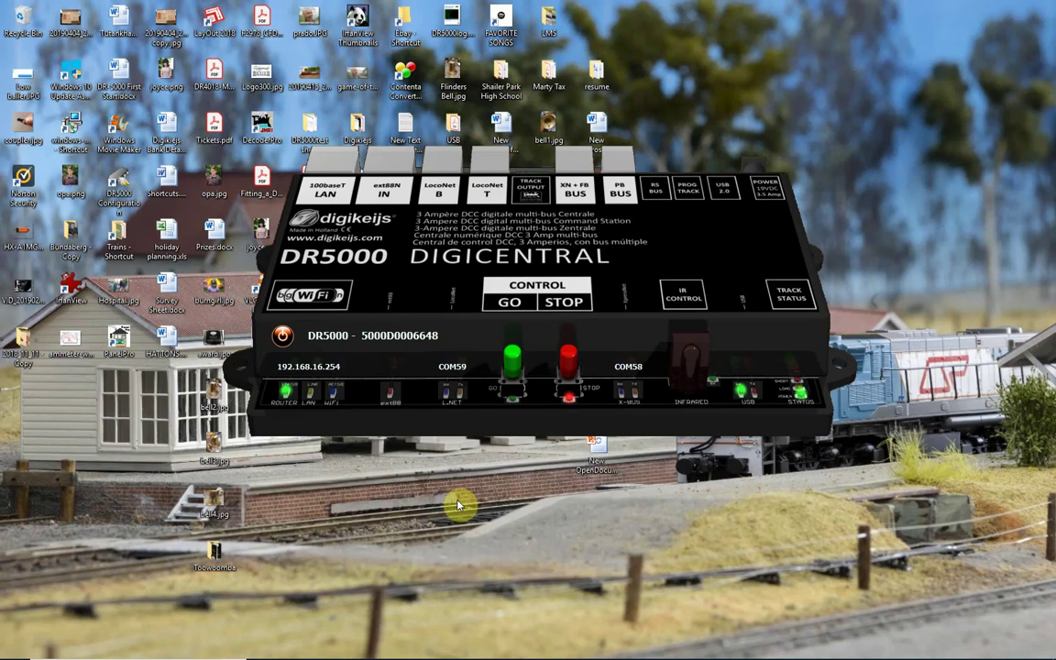
# - Open the DR5000 user manual from the device image and search the PDF reader's tools for "com7"
pyautogui.click(575, 263)
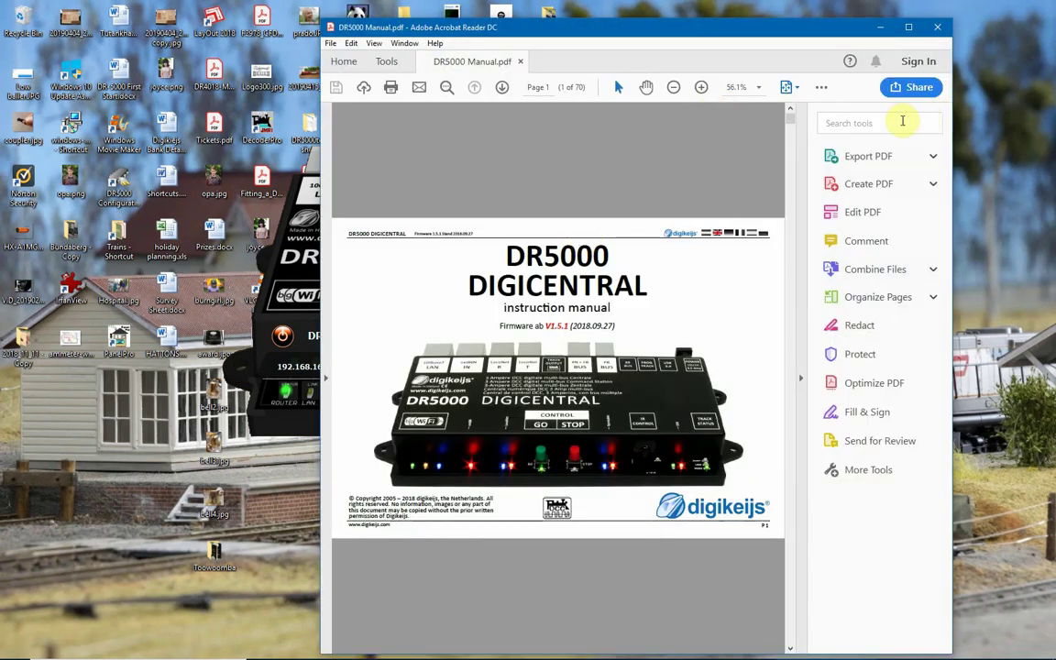
pyautogui.click(855, 122)
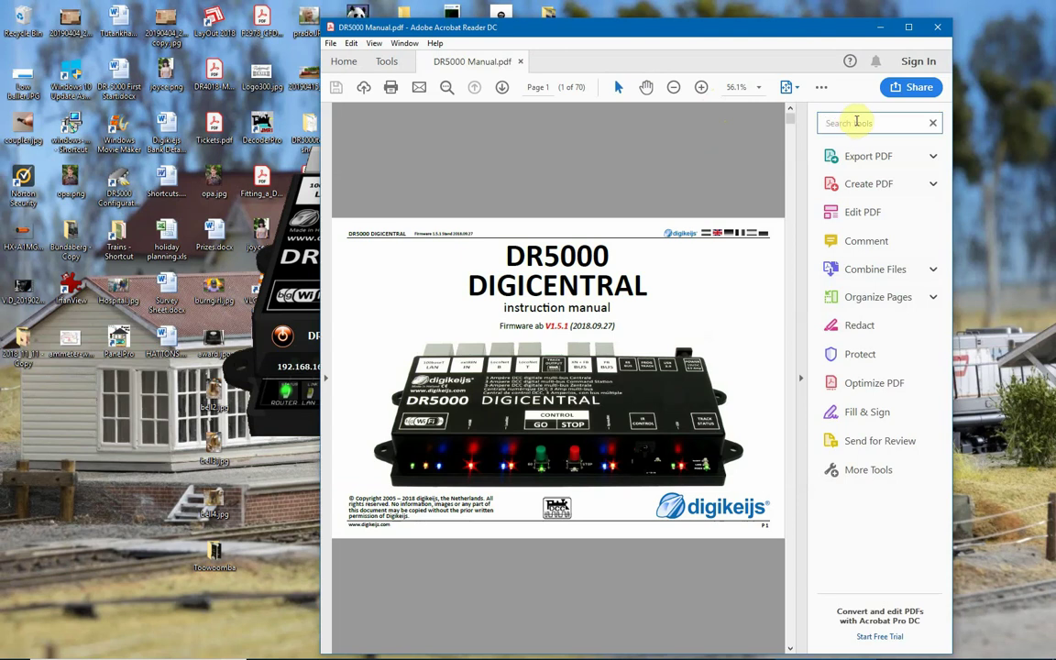
pyautogui.write('com')
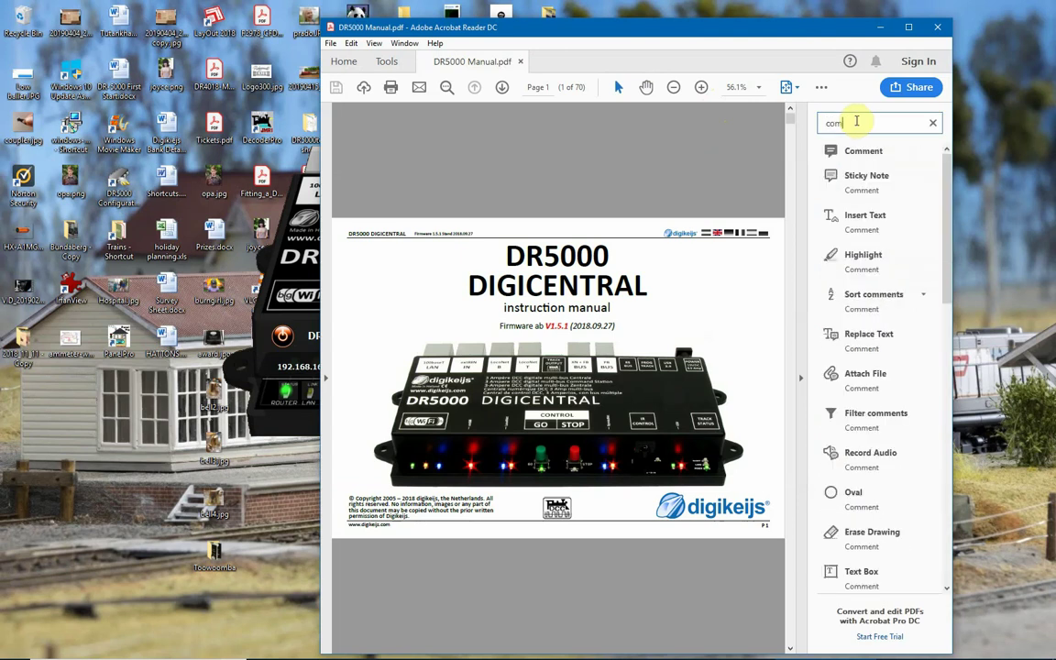
pyautogui.write('7')
pyautogui.click(719, 158)
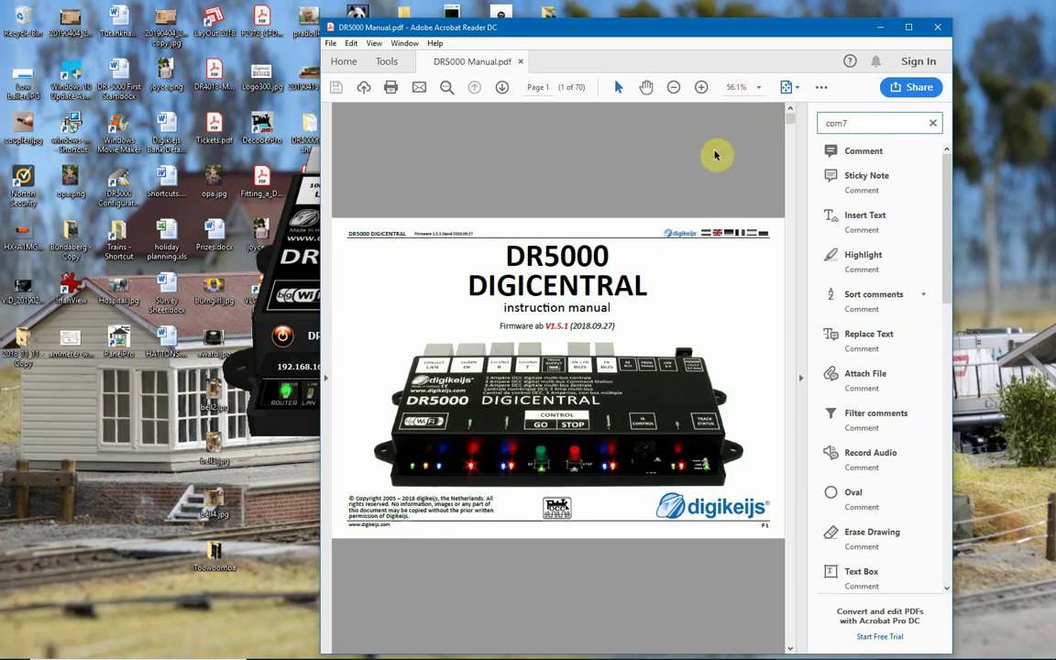
# - Find "com7" in the manual's text to read the section on the USB communication ports, and close the manual
pyautogui.hotkey('ctrl', 'f')
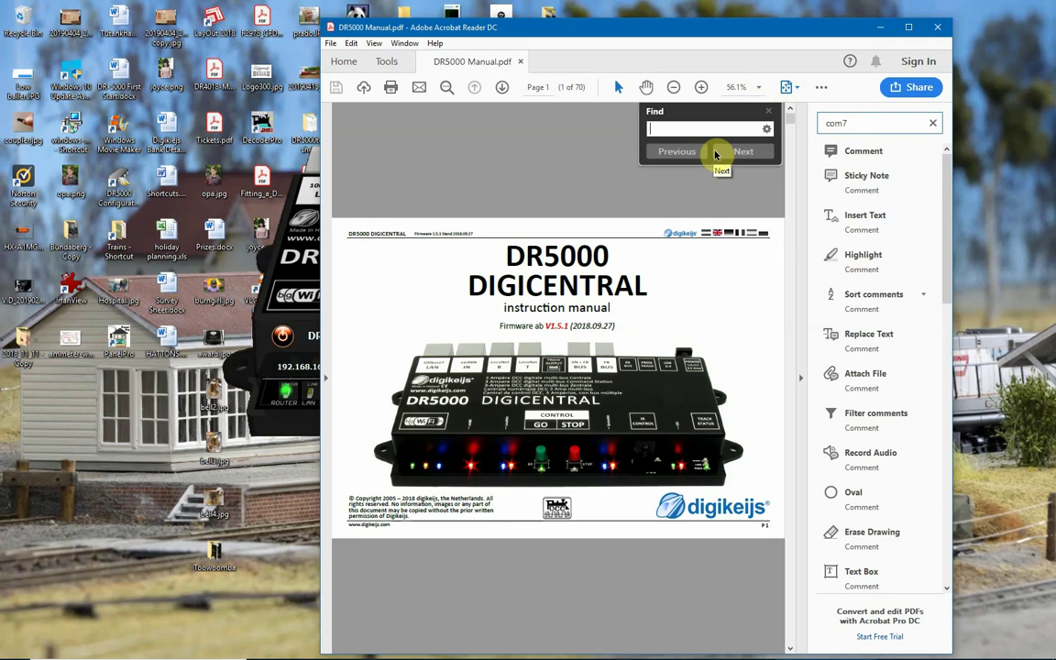
pyautogui.write('com7')
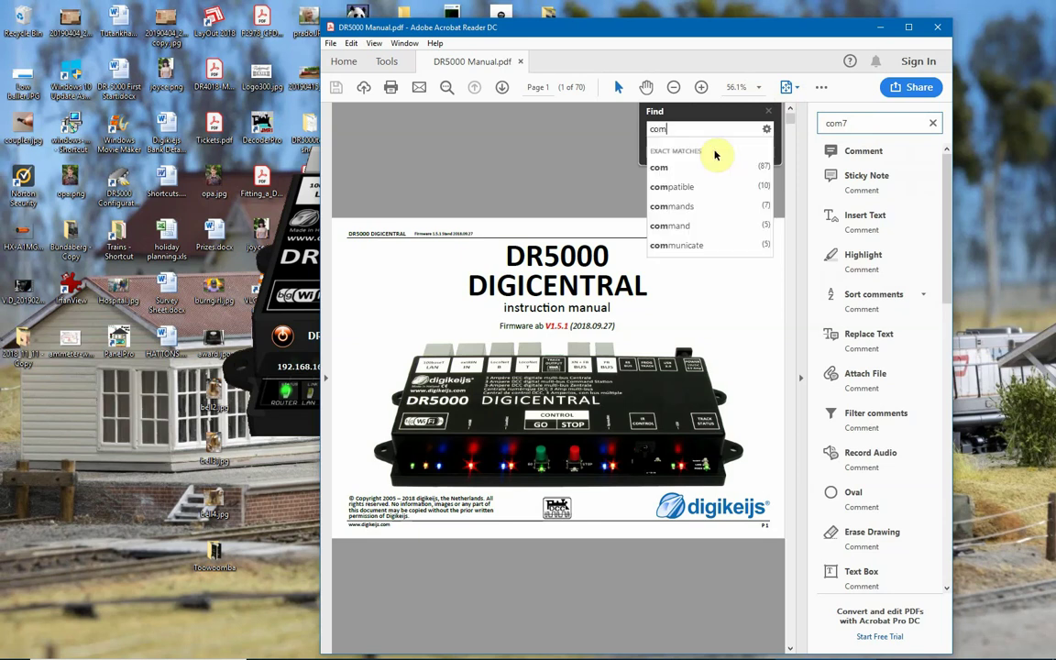
pyautogui.click(718, 165)
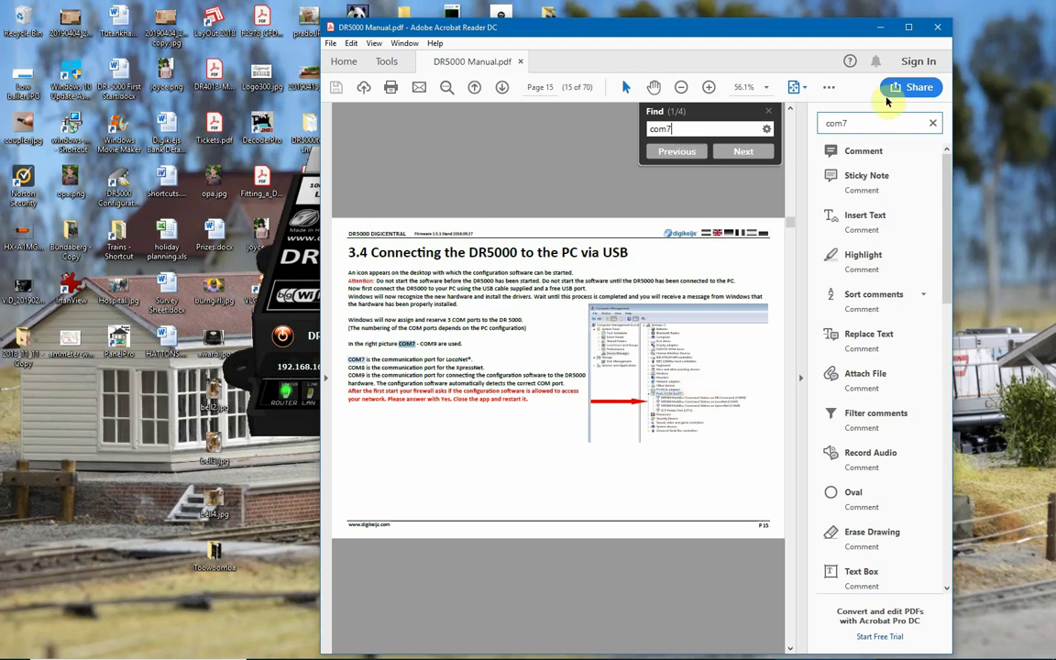
pyautogui.click(943, 28)
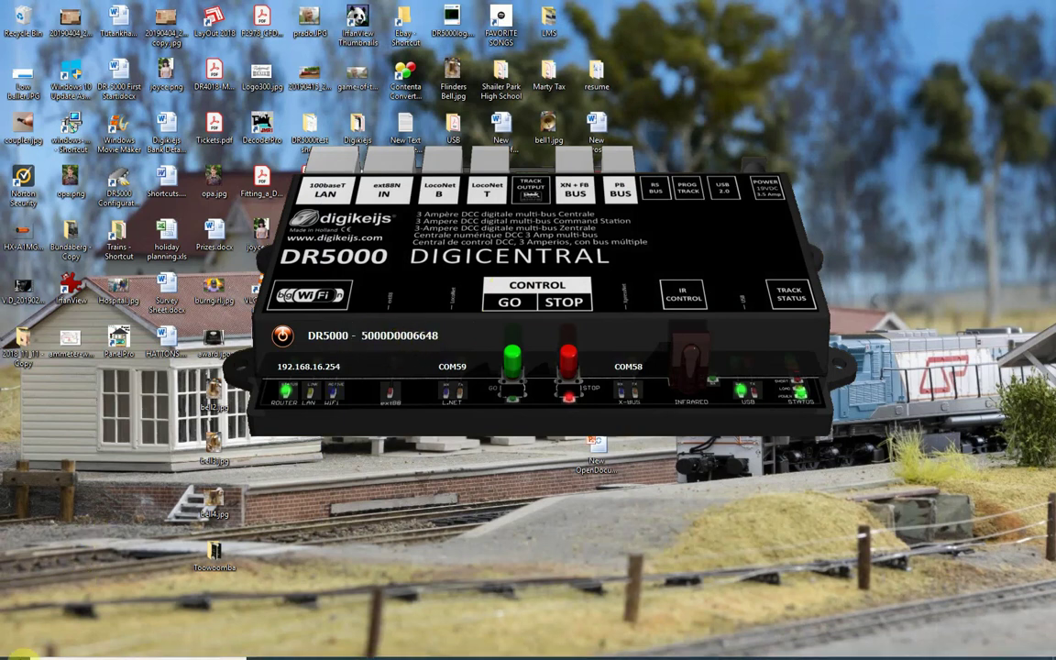
# - Find and open Device Manager by searching for "dev man", and expand the Ports (COM & LPT) category
pyautogui.moveTo(17, 652)
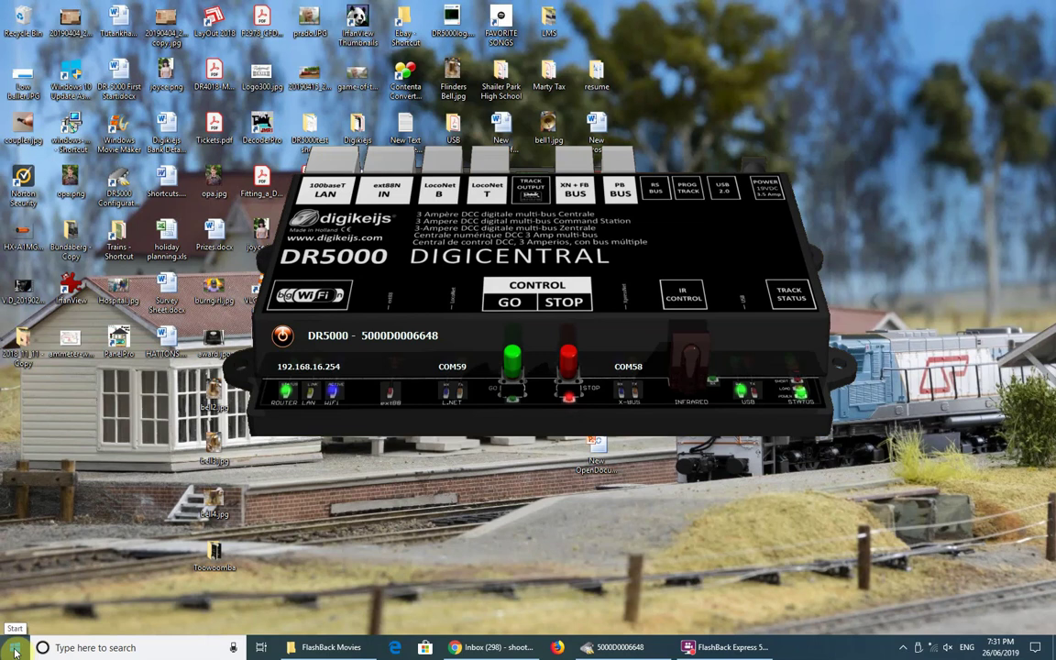
pyautogui.click(13, 650)
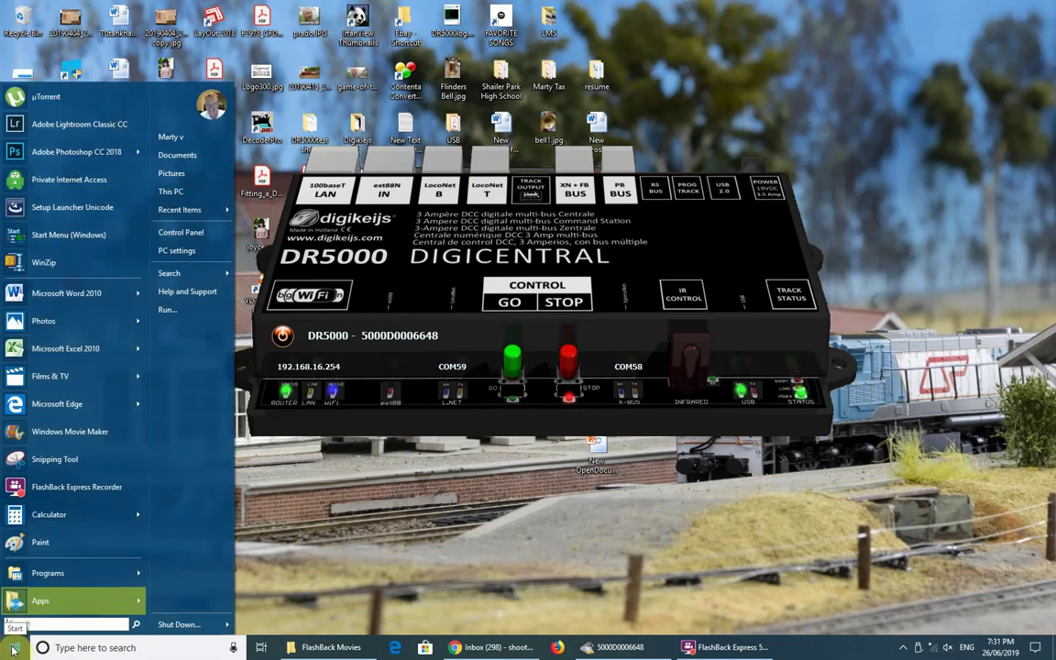
pyautogui.write('dev man')
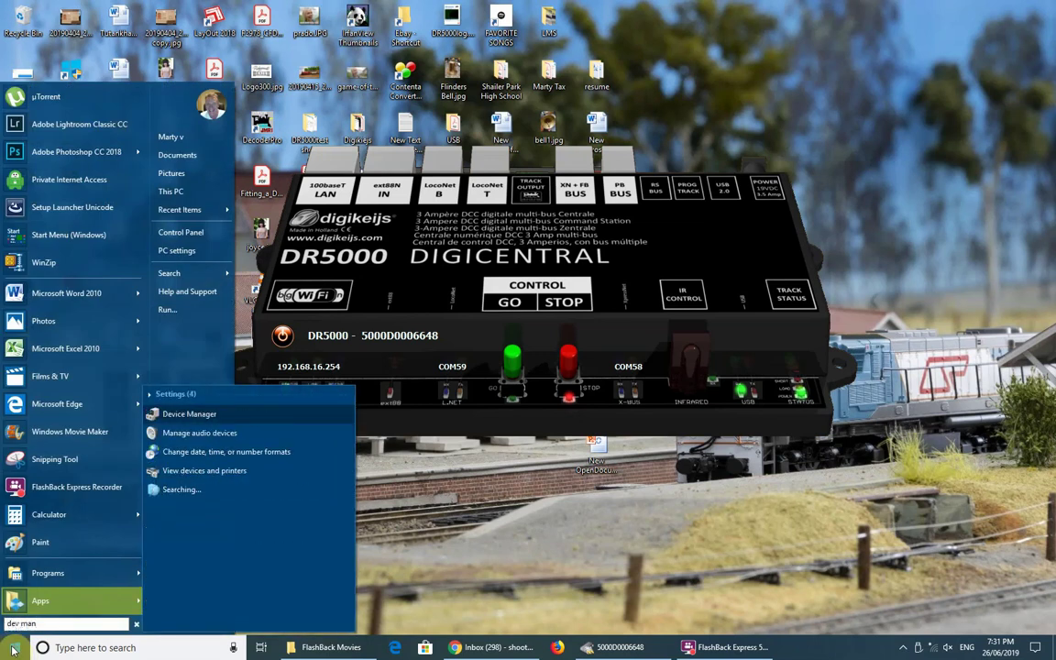
pyautogui.click(200, 419)
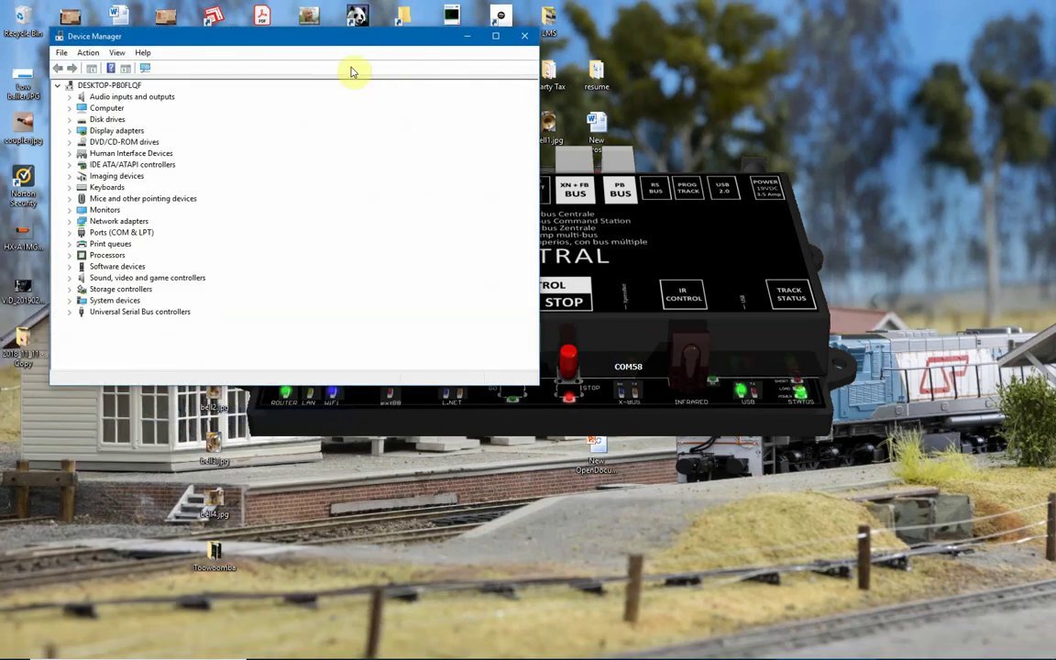
pyautogui.click(70, 234)
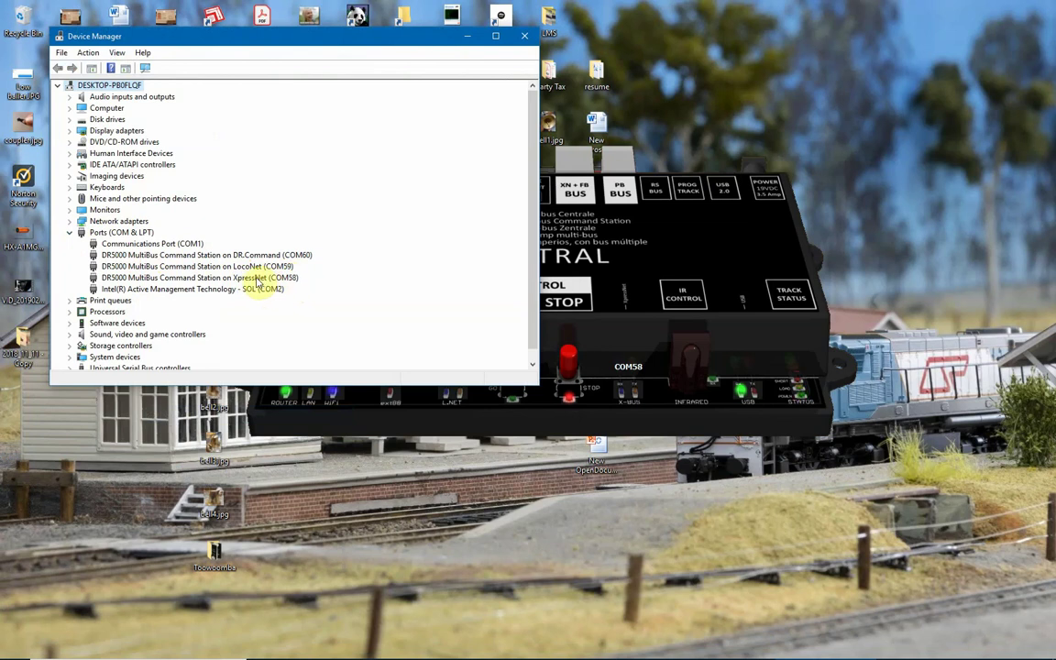
# - Change the COM port number of the DR5000 XpressNet port to COM61 in its advanced port settings
pyautogui.click(259, 277)
pyautogui.rightClick(259, 280)
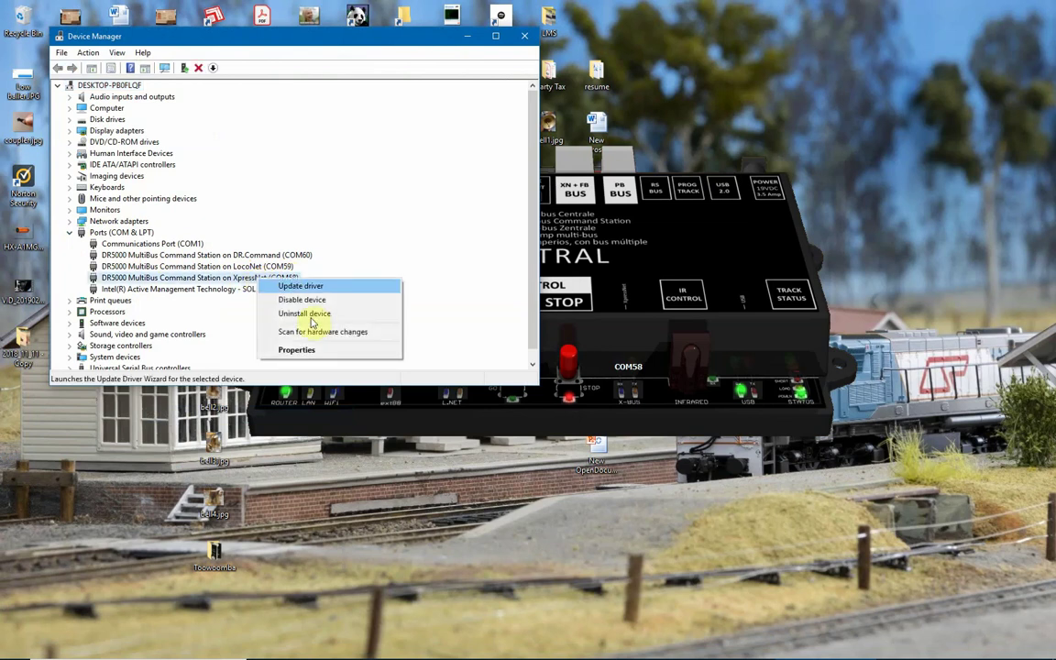
pyautogui.click(305, 353)
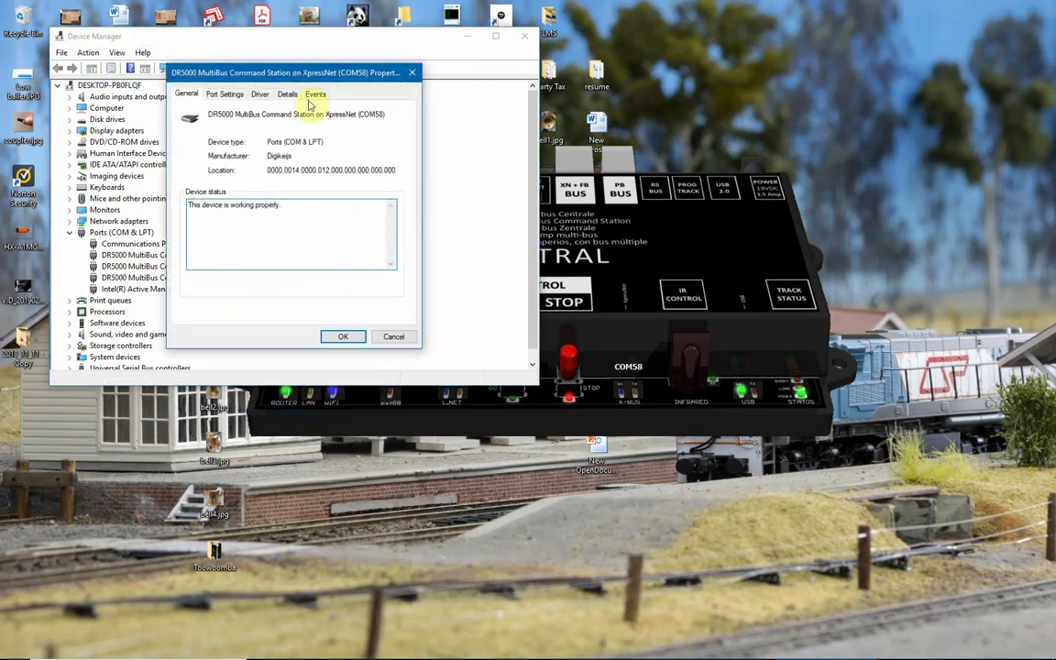
pyautogui.click(225, 95)
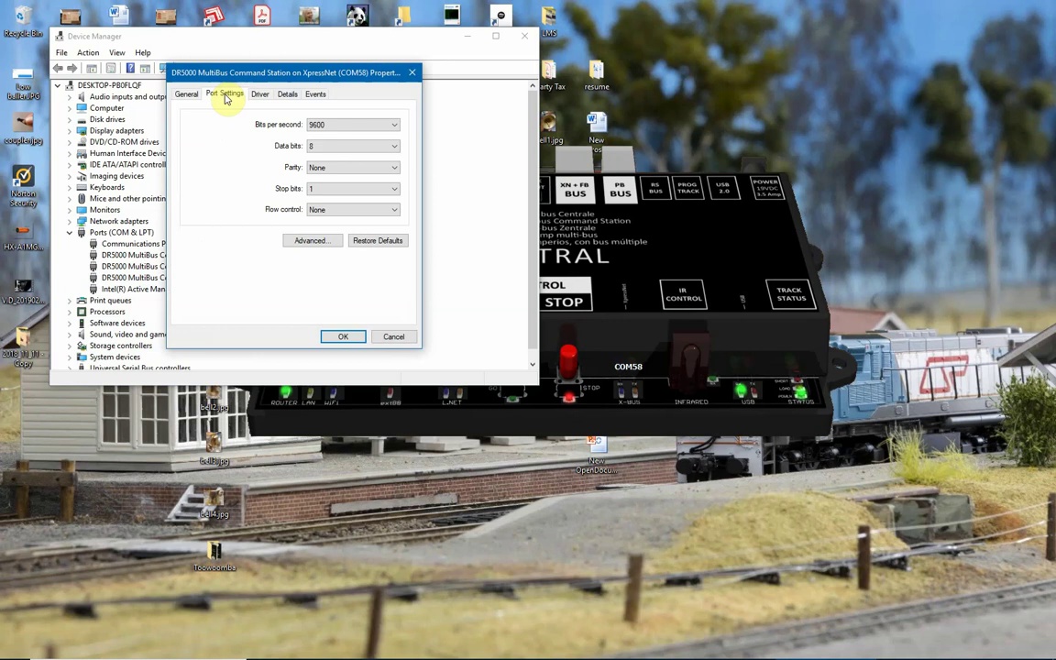
pyautogui.click(311, 241)
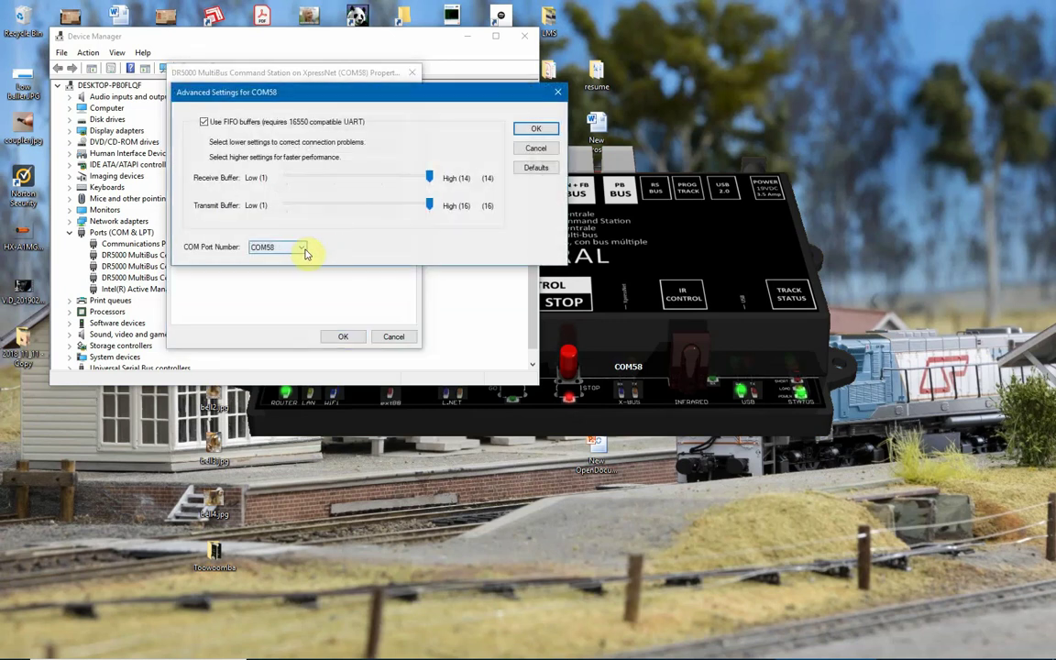
pyautogui.click(302, 247)
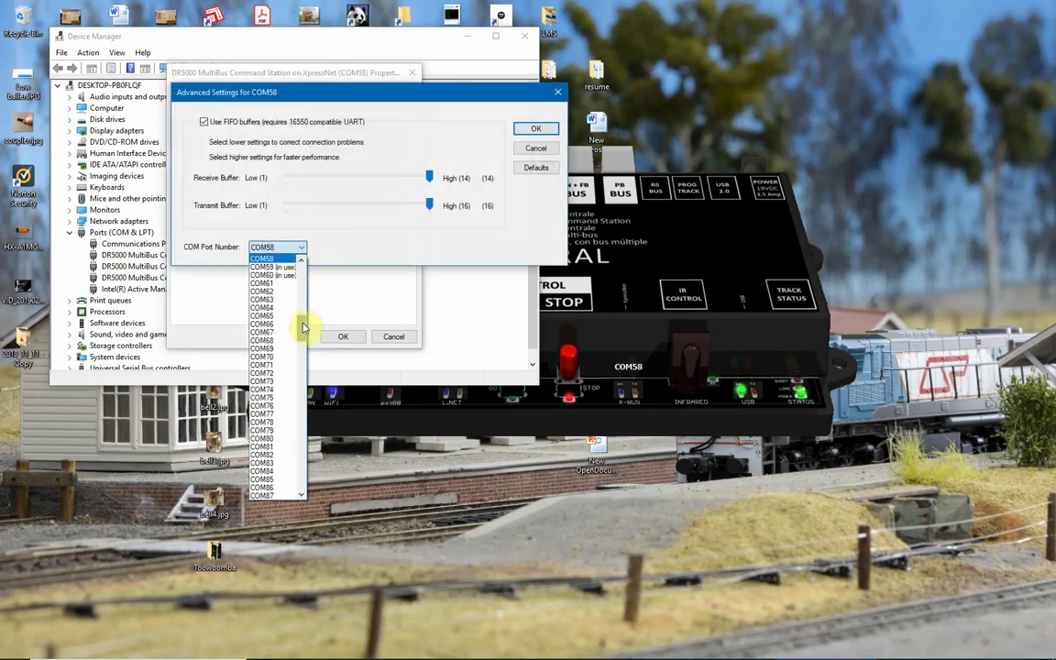
pyautogui.moveTo(304, 315); pyautogui.dragTo(301, 330)
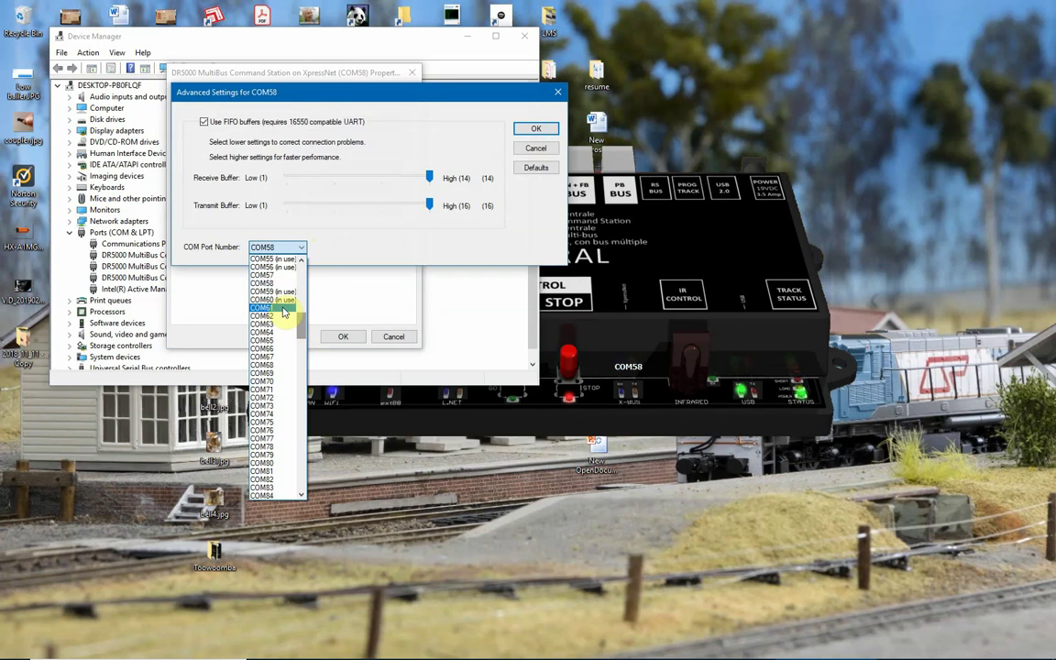
pyautogui.click(279, 309)
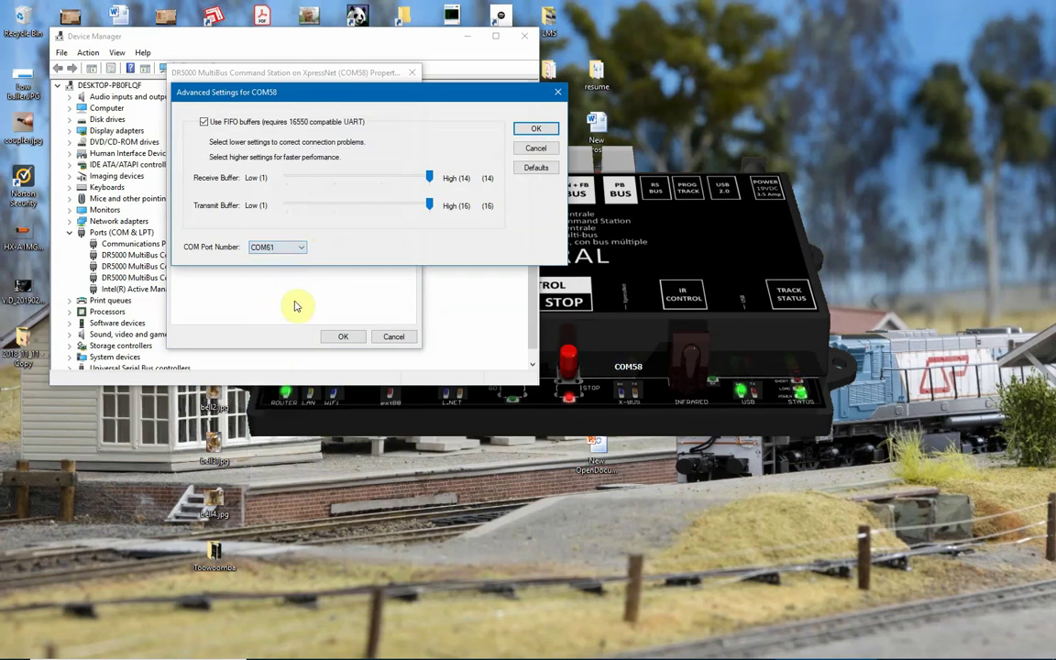
pyautogui.click(536, 129)
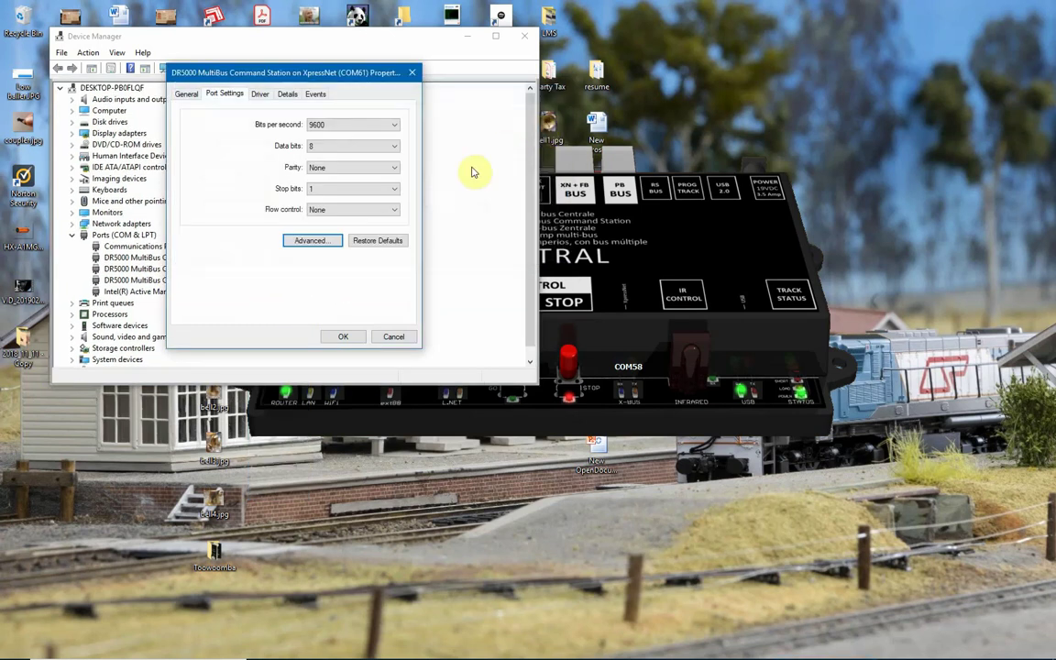
pyautogui.click(343, 338)
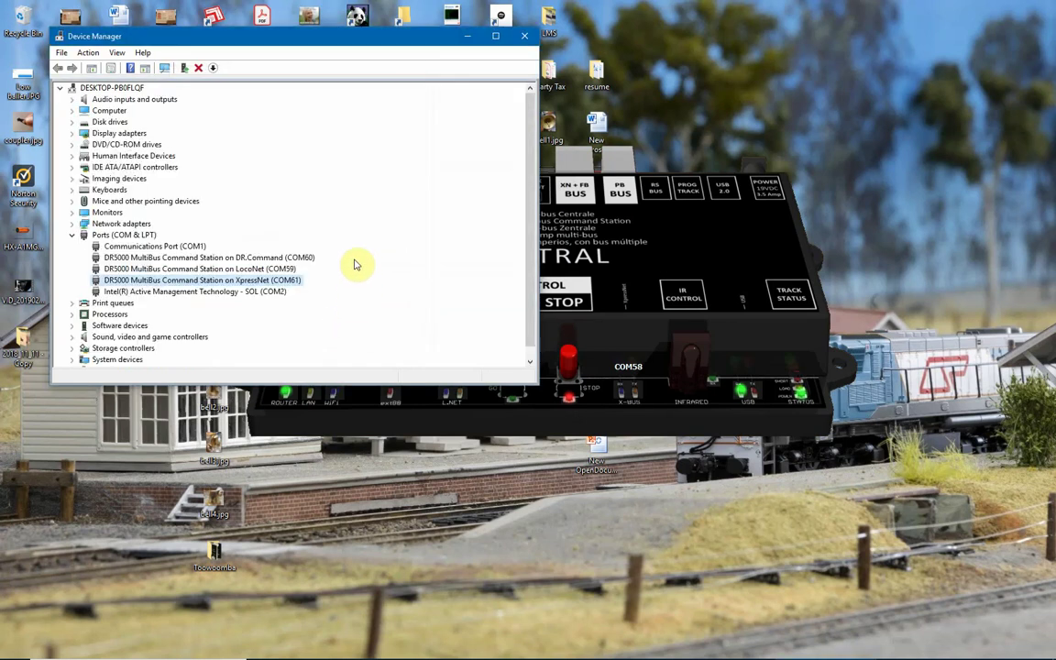
# - Change the COM port number of the DR5000 LocoNet port to COM62 in its advanced port settings
pyautogui.click(284, 269)
pyautogui.rightClick(284, 270)
pyautogui.click(329, 343)
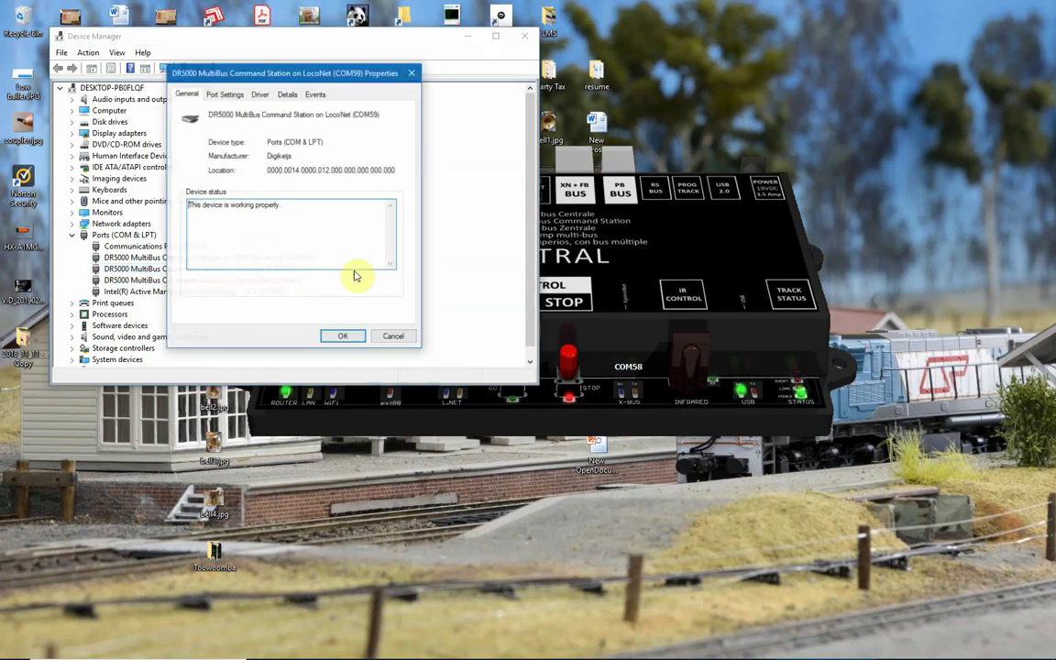
pyautogui.click(225, 94)
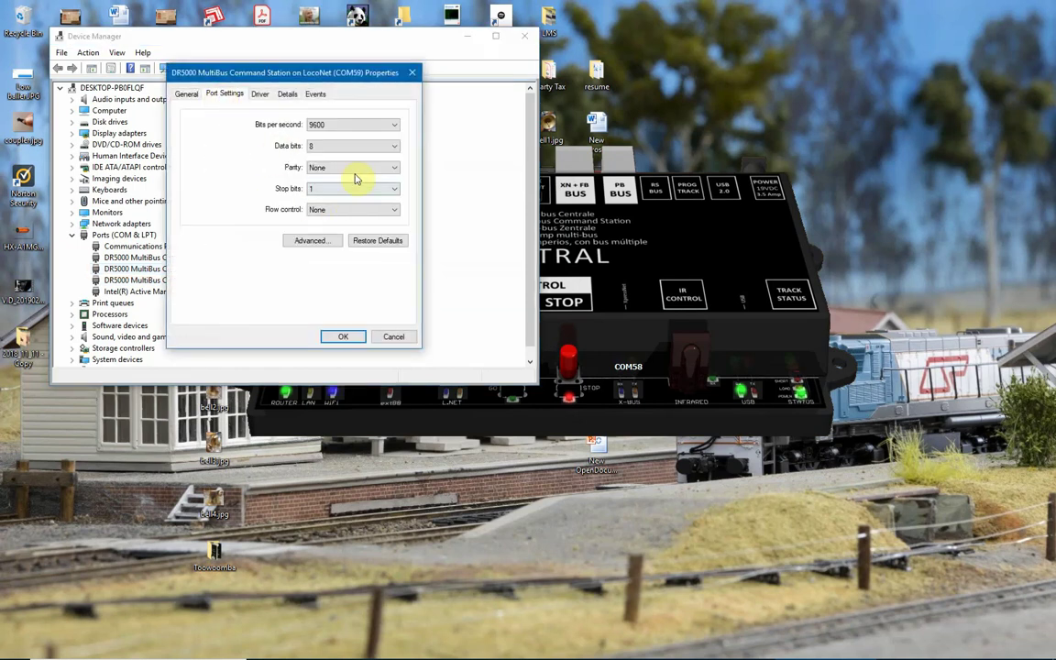
pyautogui.click(315, 240)
pyautogui.click(296, 249)
pyautogui.click(284, 294)
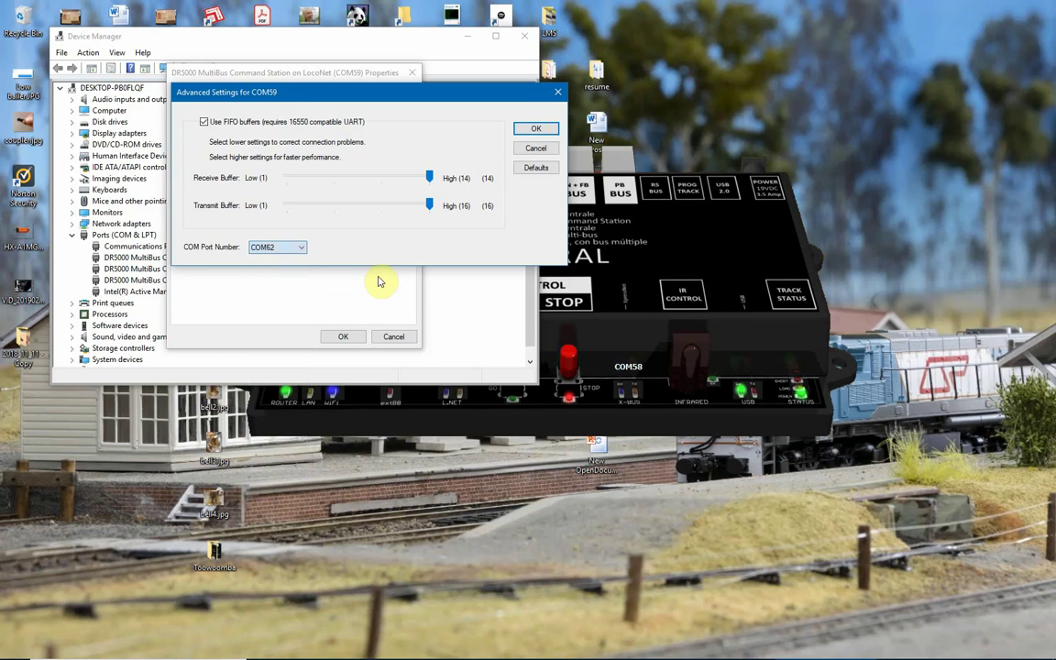
pyautogui.click(537, 128)
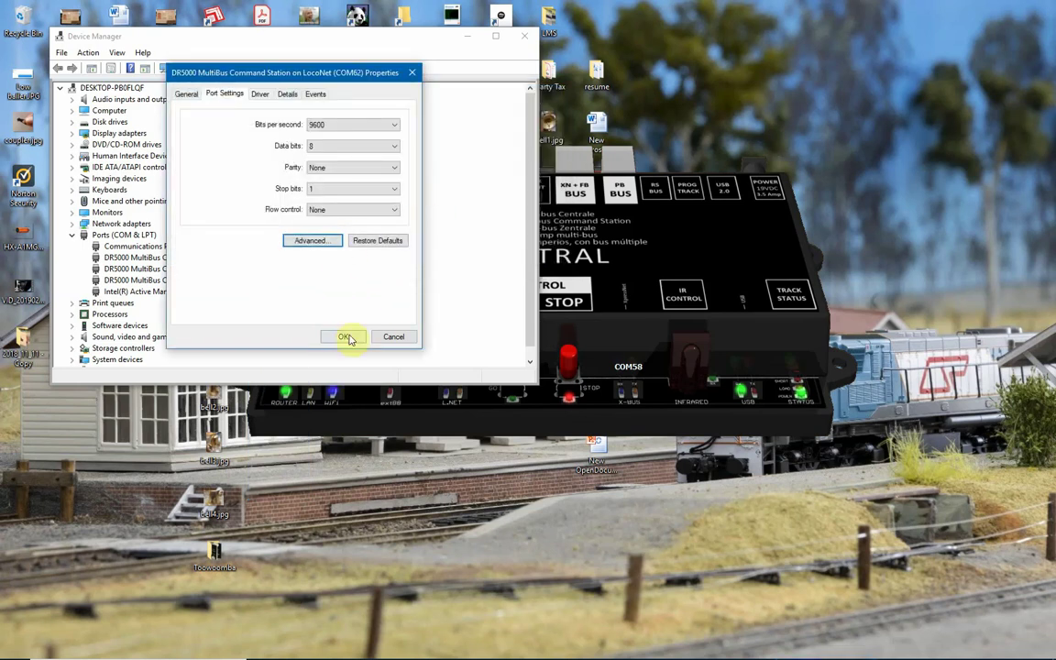
pyautogui.click(345, 336)
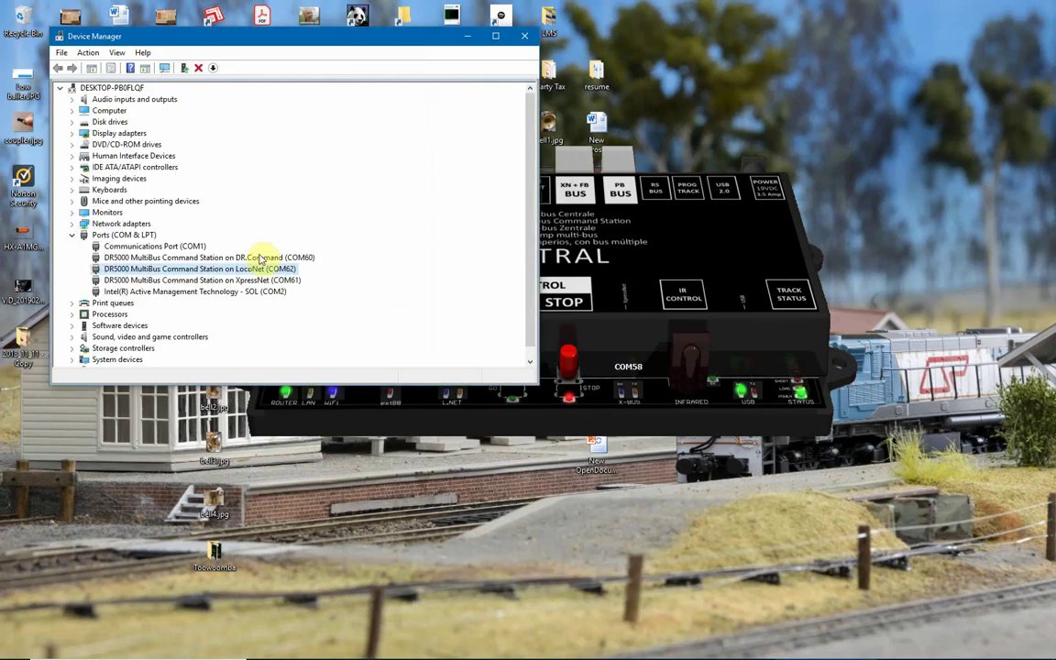
# - Change the COM port number of the DR5000 DR.Command port to COM63 in its advanced port settings, and close Device Manager
pyautogui.click(260, 257)
pyautogui.rightClick(269, 260)
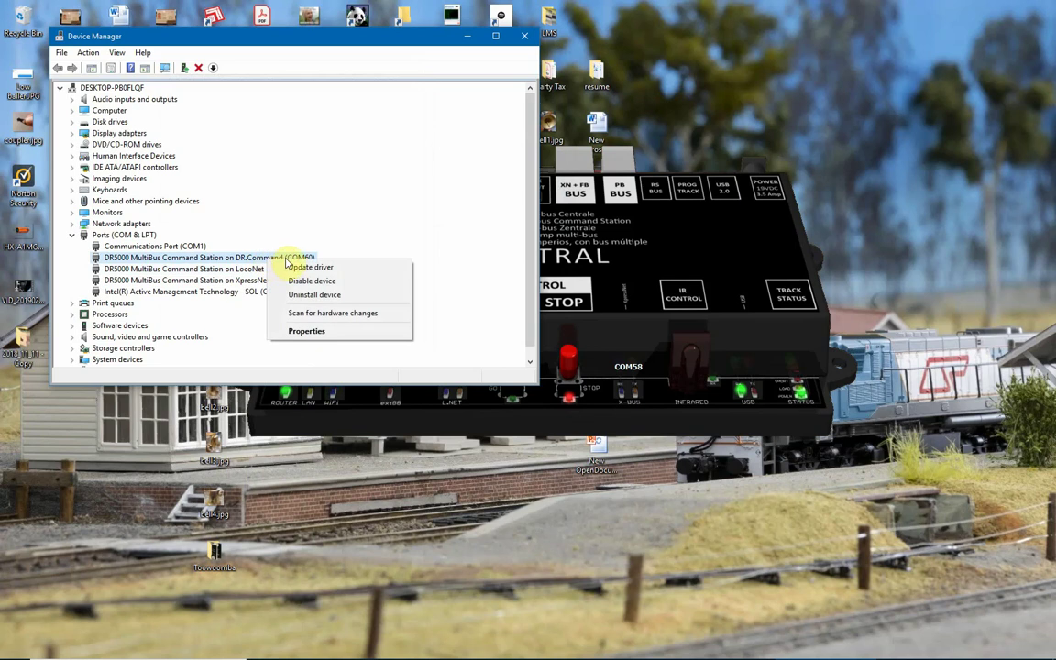
pyautogui.click(310, 331)
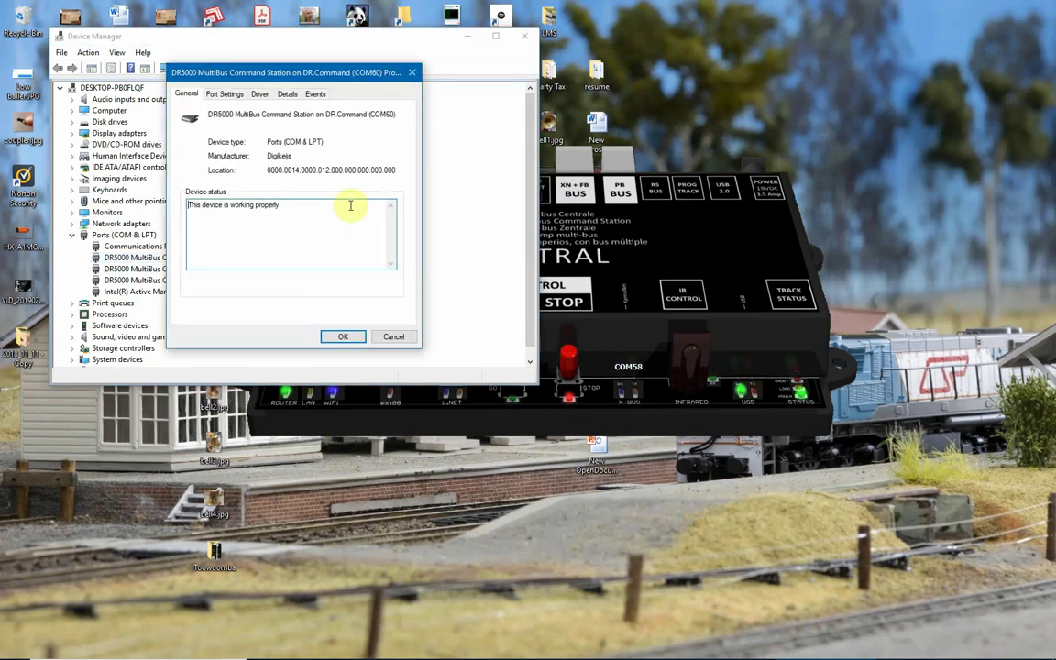
pyautogui.click(223, 94)
pyautogui.click(316, 239)
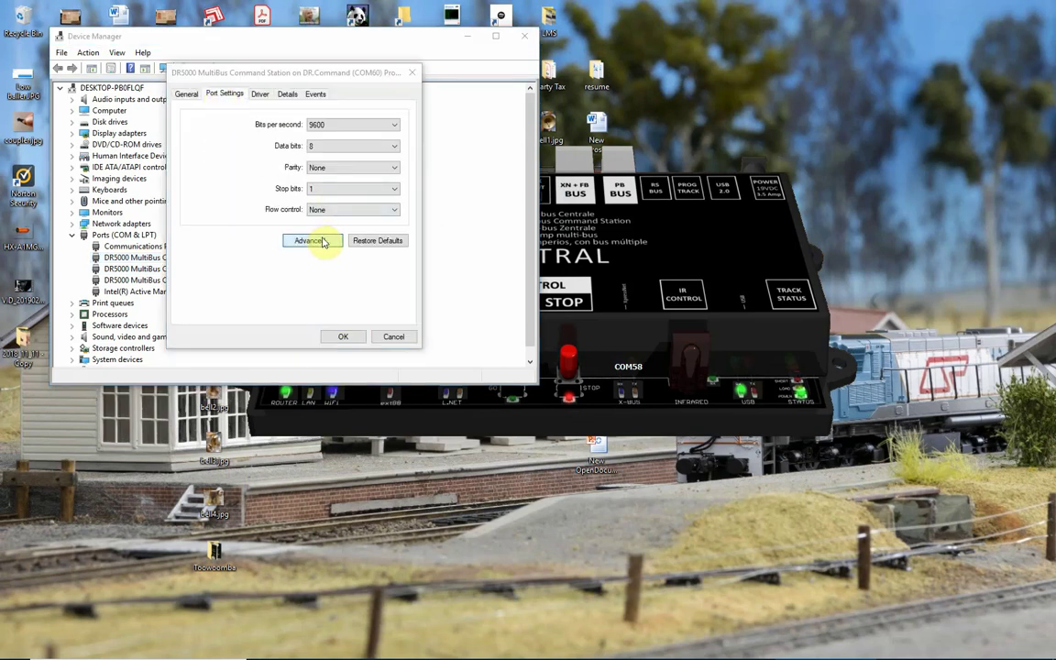
pyautogui.click(301, 252)
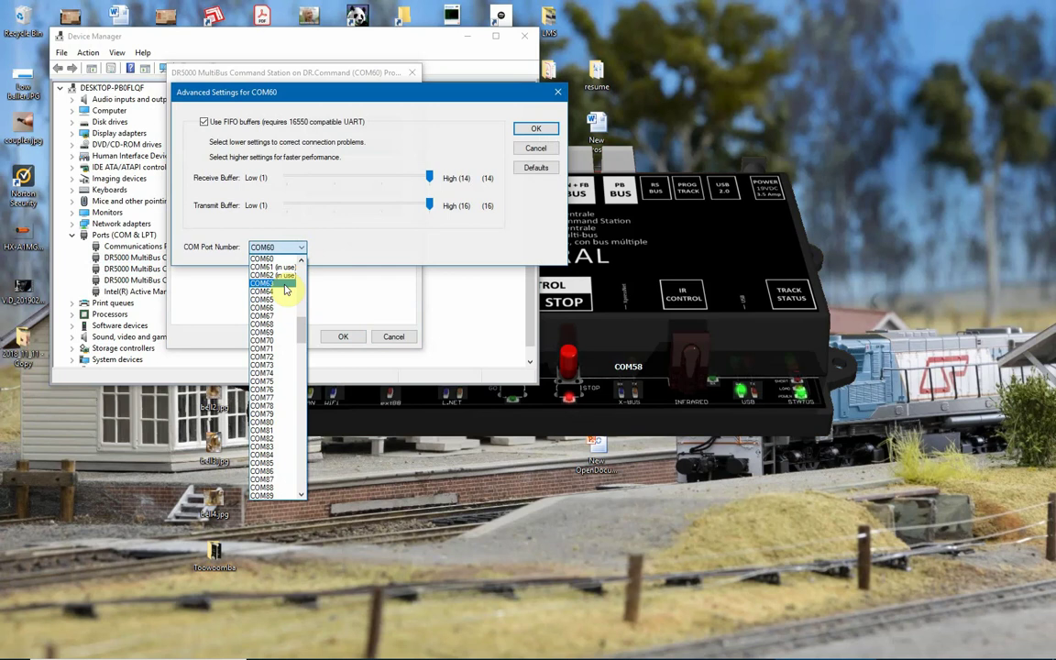
pyautogui.click(282, 284)
pyautogui.click(536, 128)
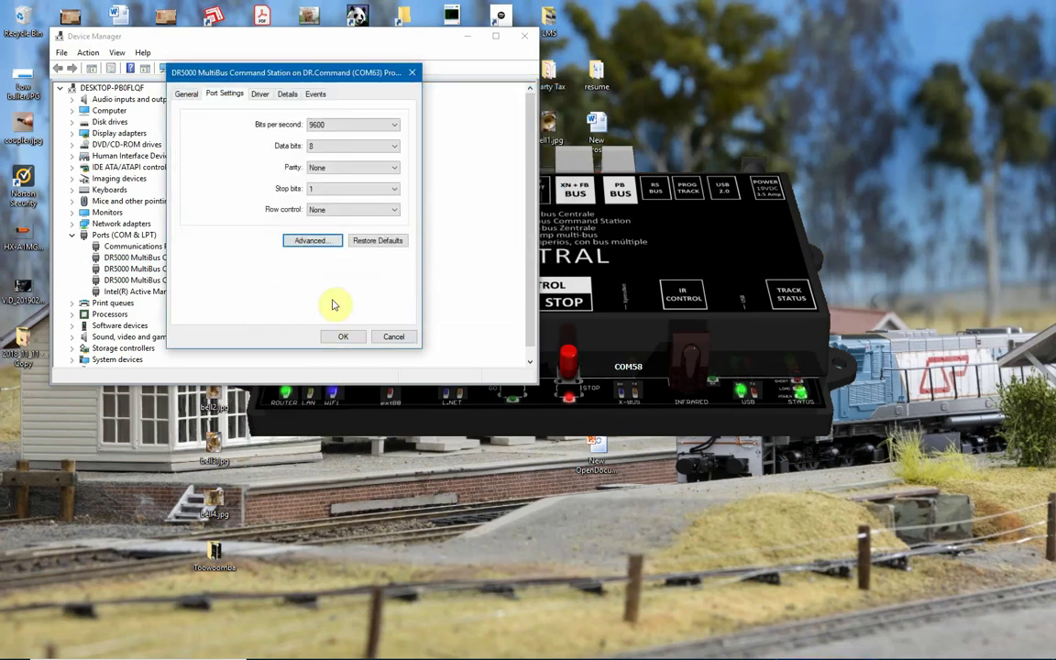
pyautogui.click(343, 336)
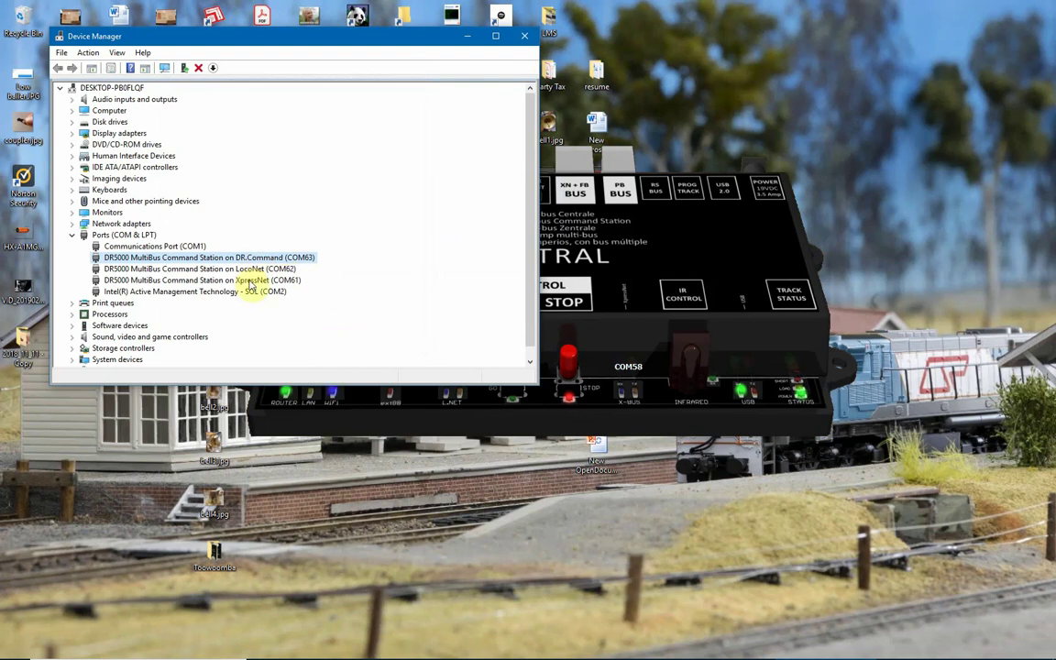
pyautogui.click(524, 36)
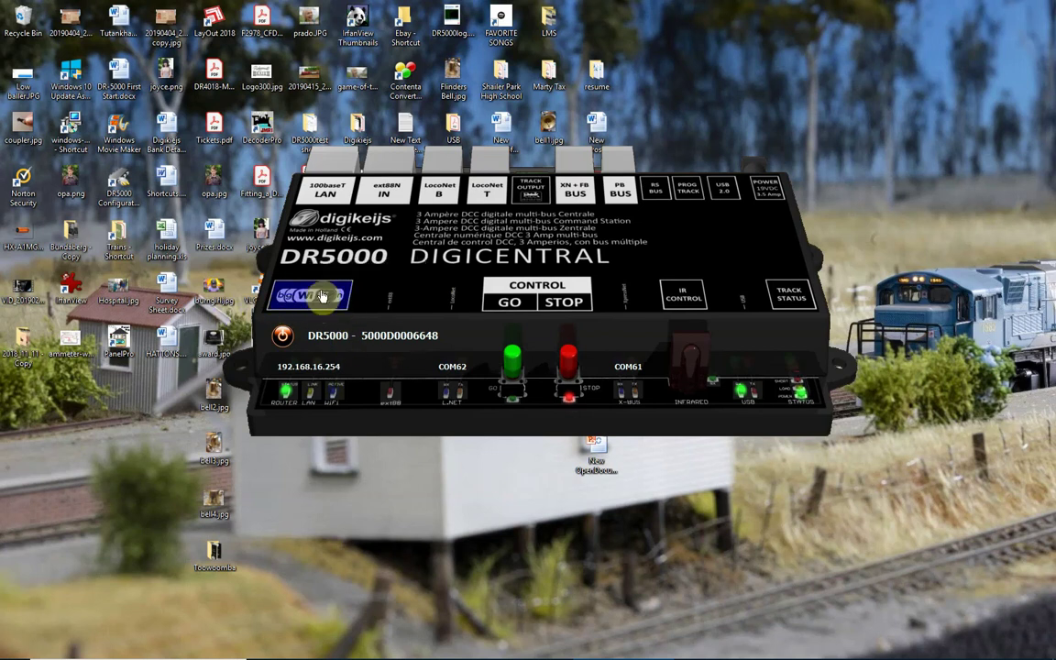
# - Enable the DHCP server in the DR5000 WiFi properties, and apply the change with a restart of the WiFi module
pyautogui.click(311, 295)
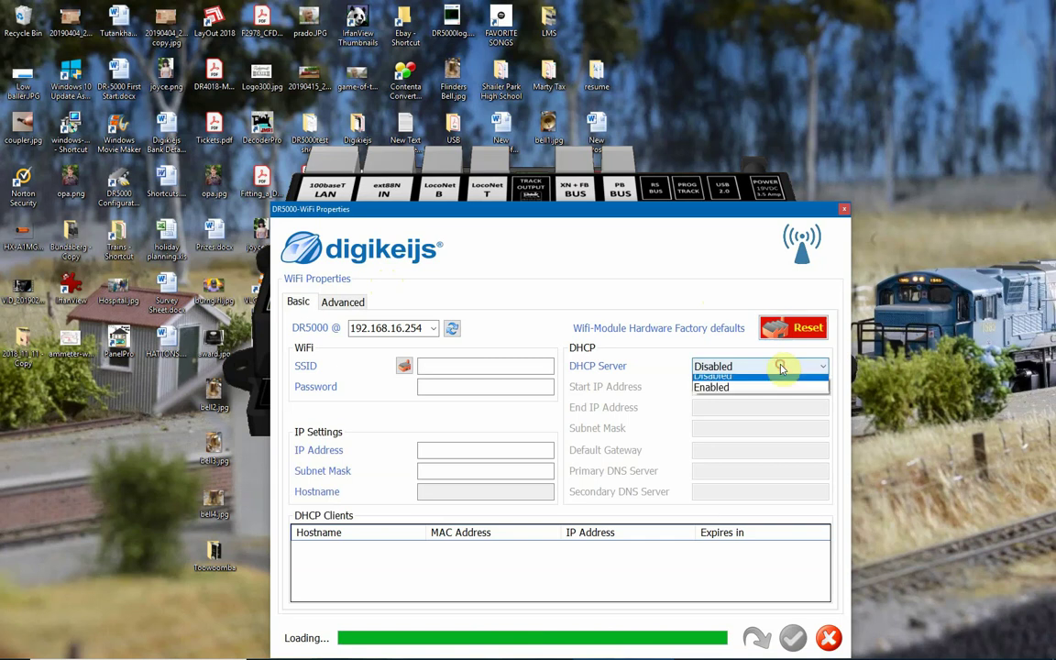
pyautogui.click(780, 366)
pyautogui.click(765, 394)
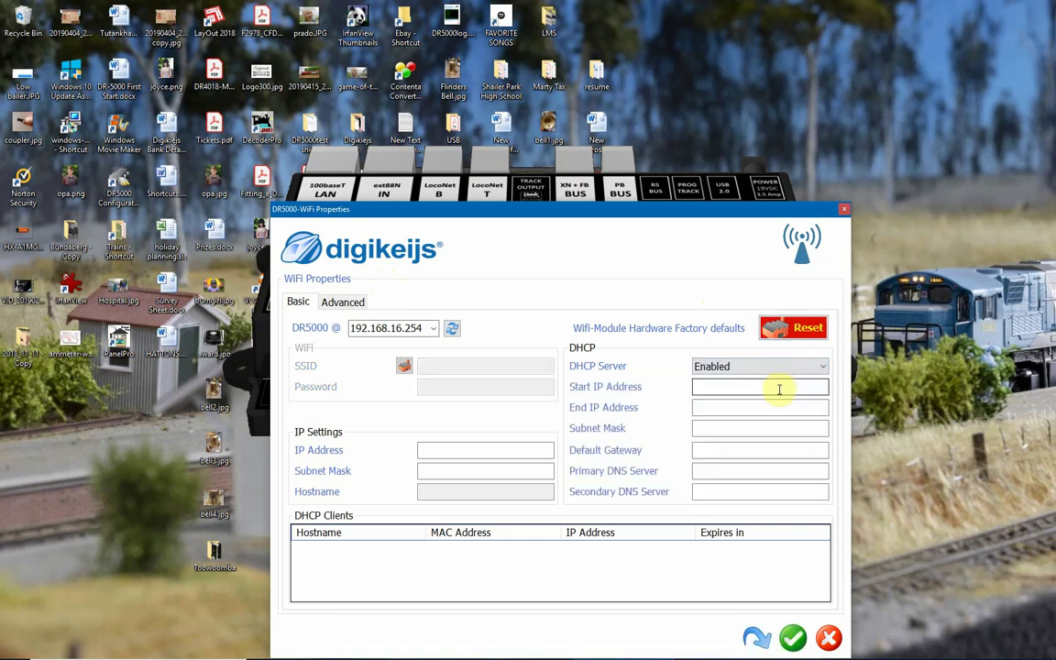
pyautogui.click(793, 639)
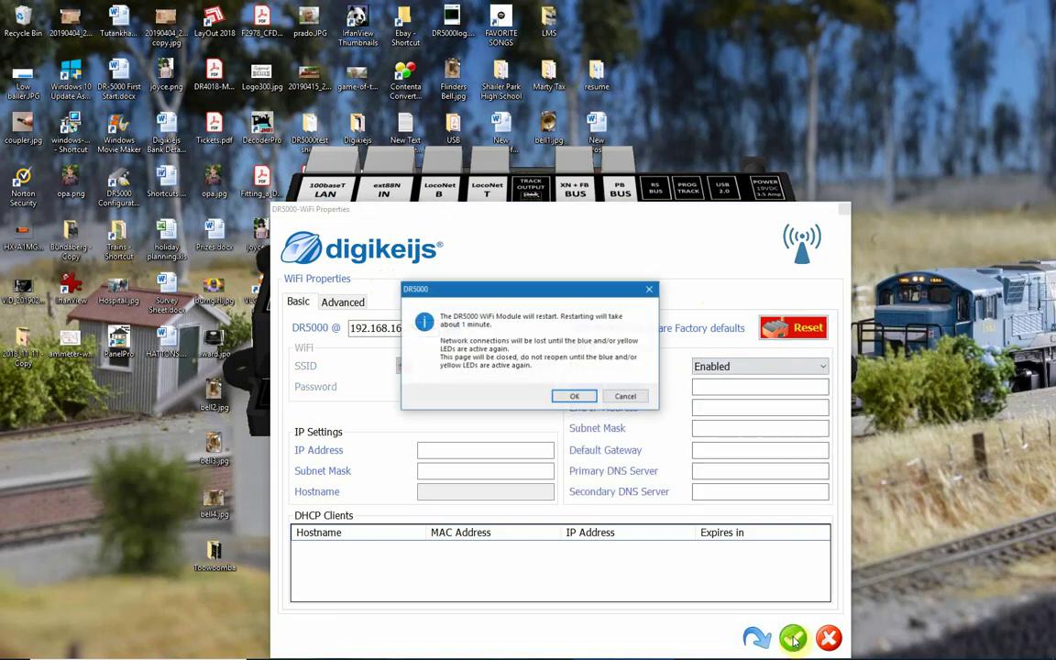
pyautogui.click(583, 396)
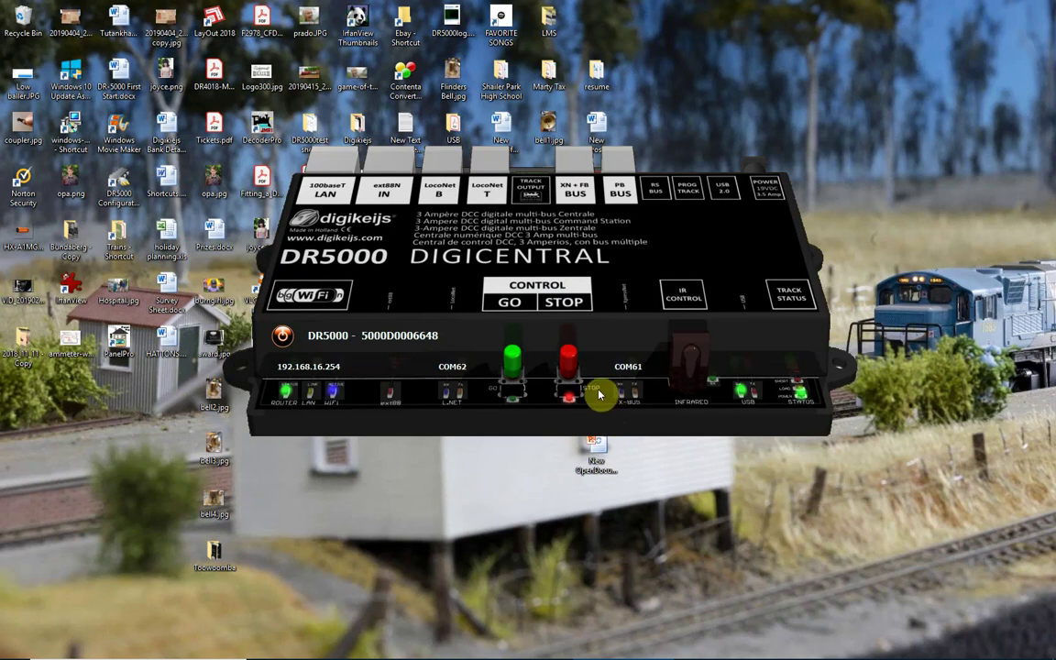
# - Exit the DR5000 program, move the recorder window off the desktop shortcuts, and reopen DR5000 Configuration from its desktop shortcut
pyautogui.click(281, 335)
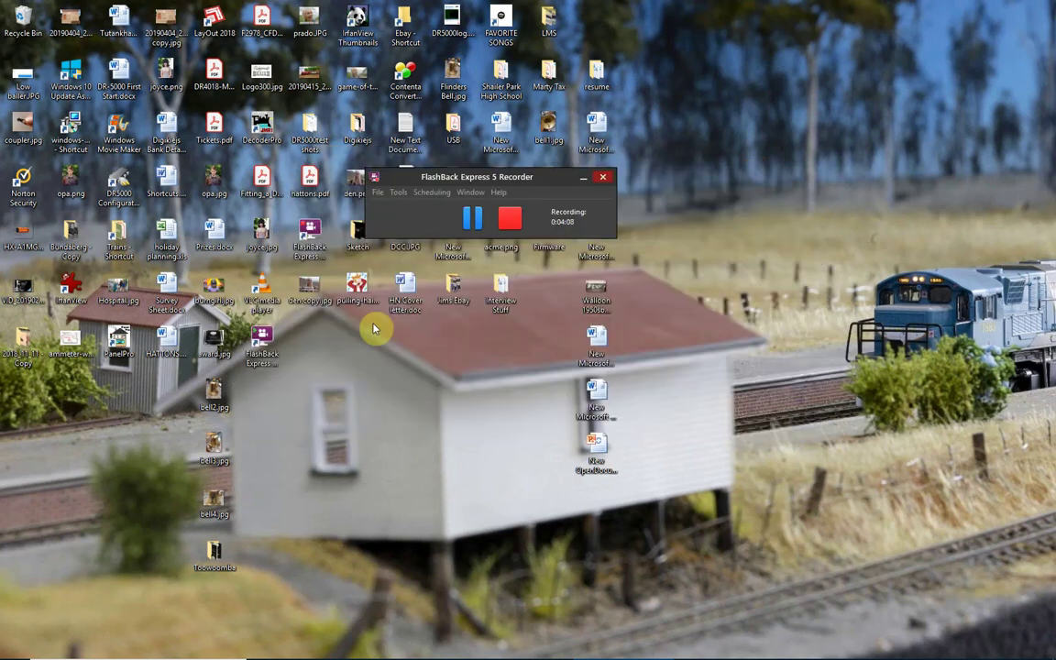
pyautogui.click(312, 91)
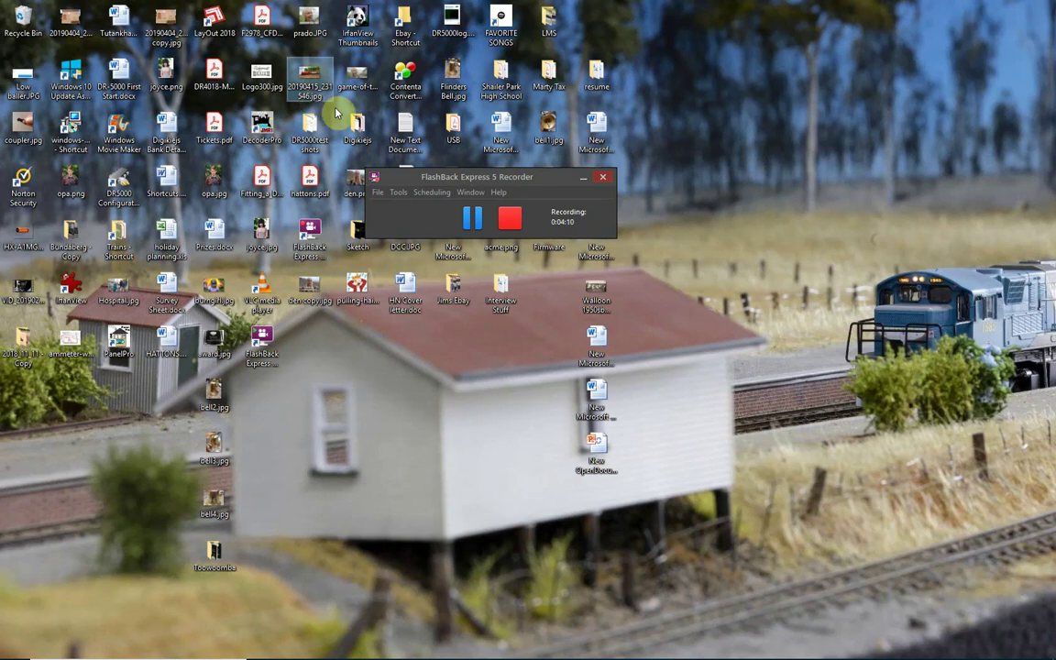
pyautogui.click(353, 181)
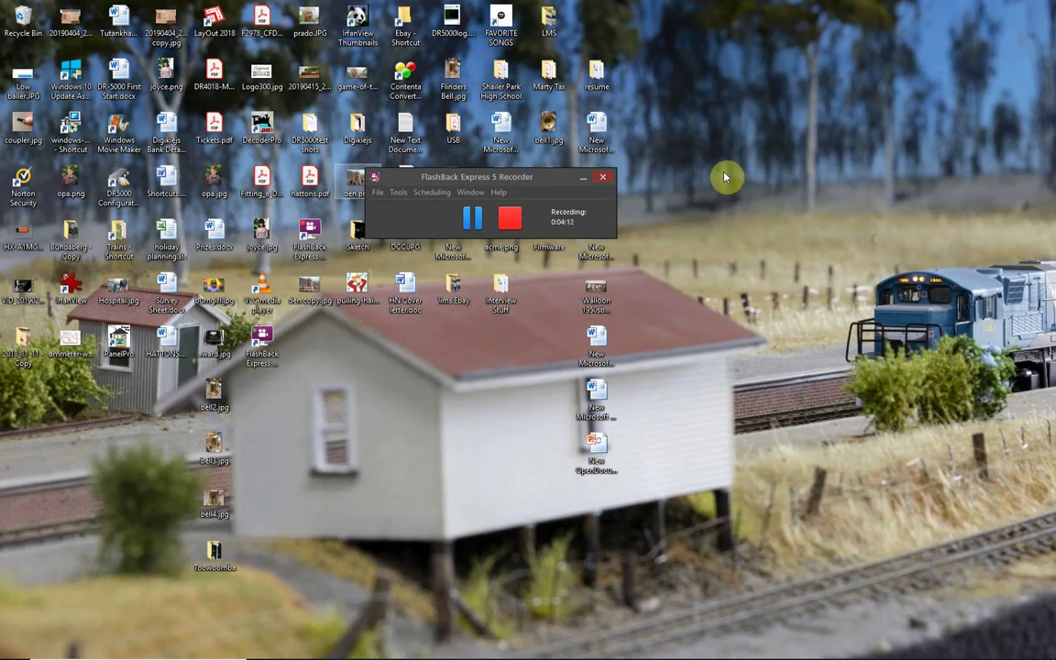
pyautogui.moveTo(462, 177); pyautogui.dragTo(731, 227)
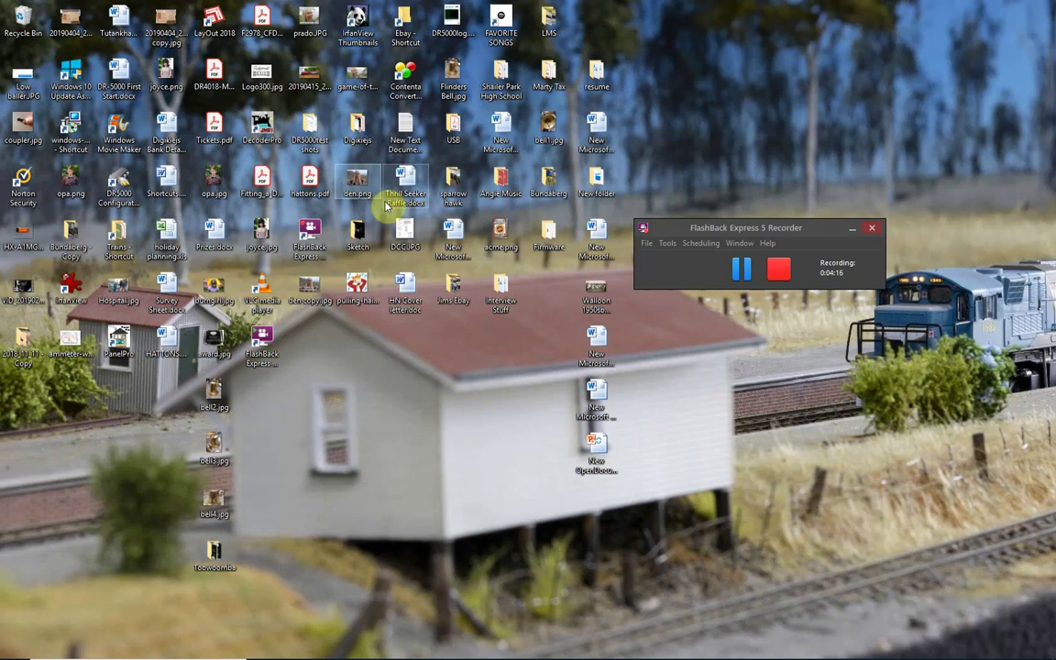
pyautogui.press('d')
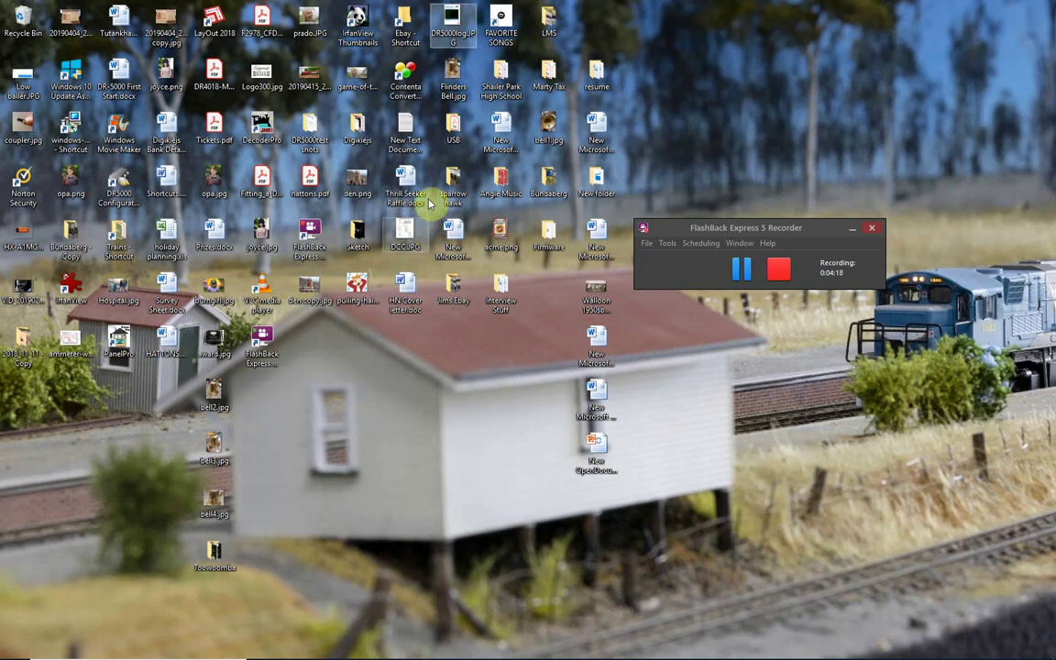
pyautogui.press('d')
pyautogui.press('d')
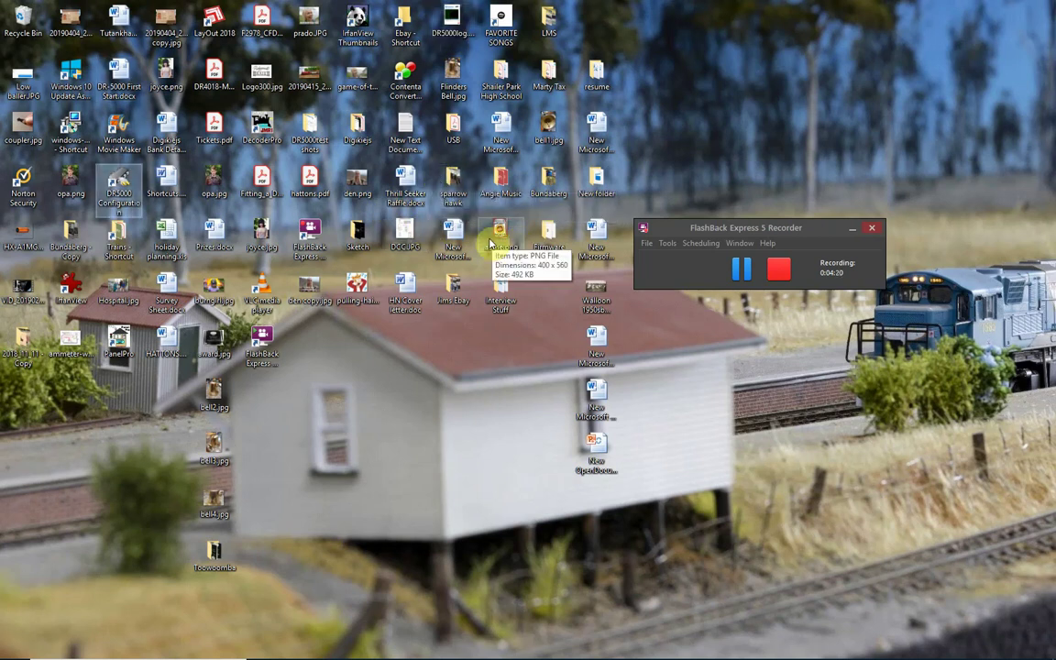
pyautogui.doubleClick(120, 186)
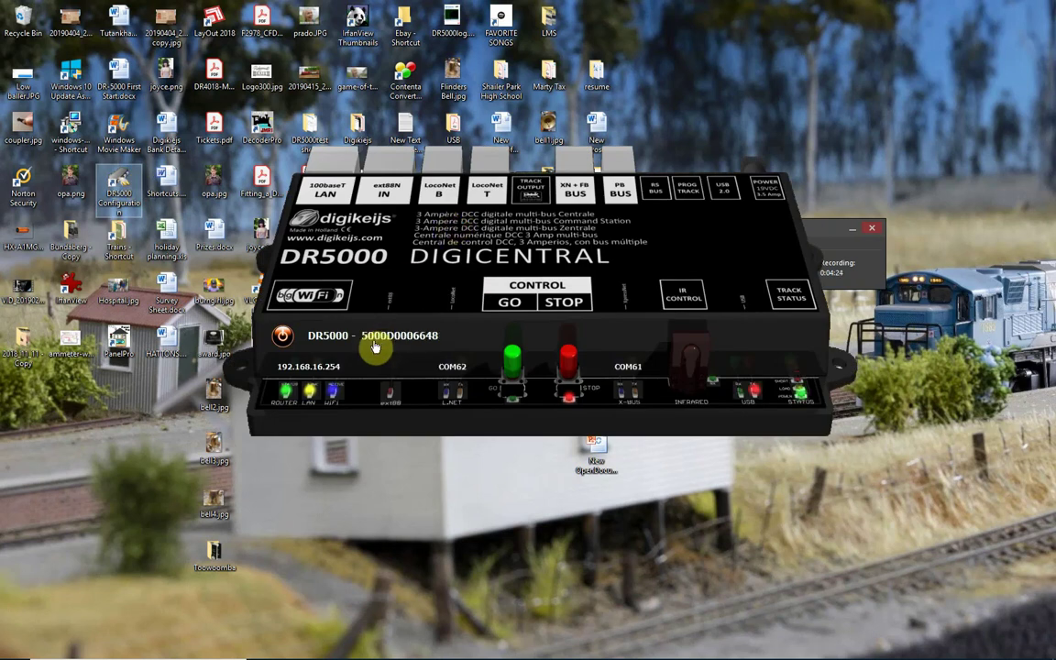
# - Try to enable the DHCP server in the WiFi properties, reload the module's settings and close the dialog
pyautogui.click(342, 299)
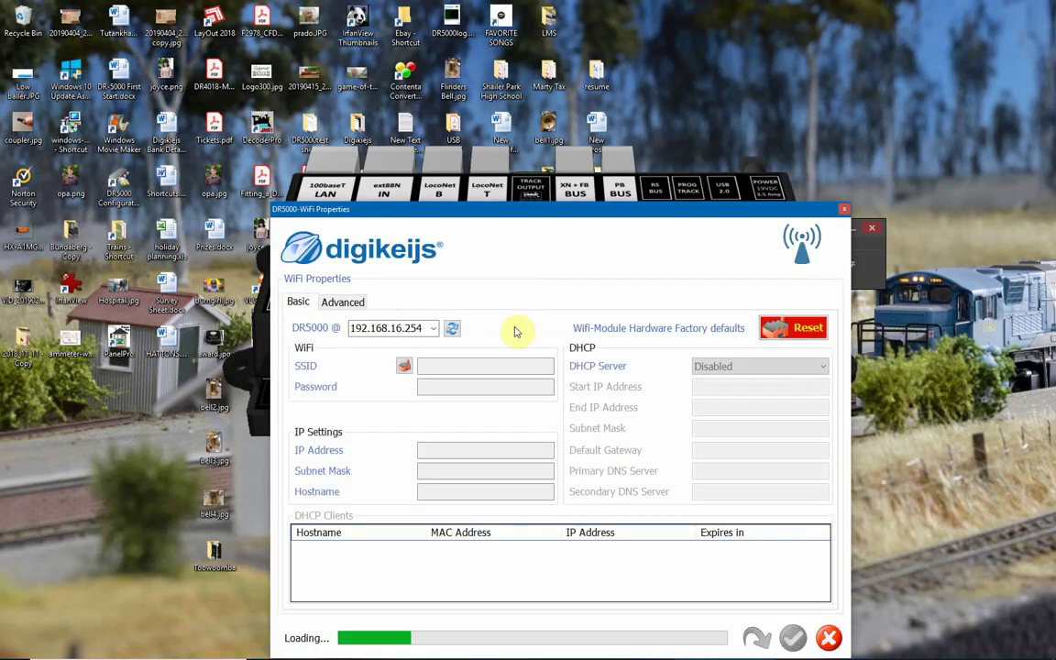
pyautogui.click(757, 368)
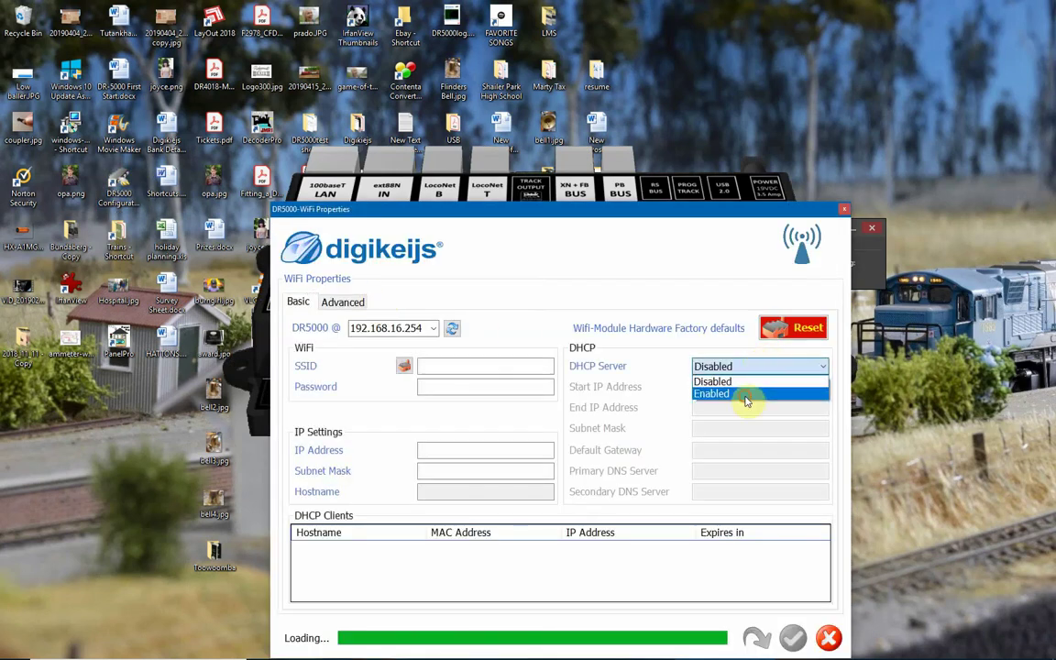
pyautogui.click(751, 394)
pyautogui.click(755, 634)
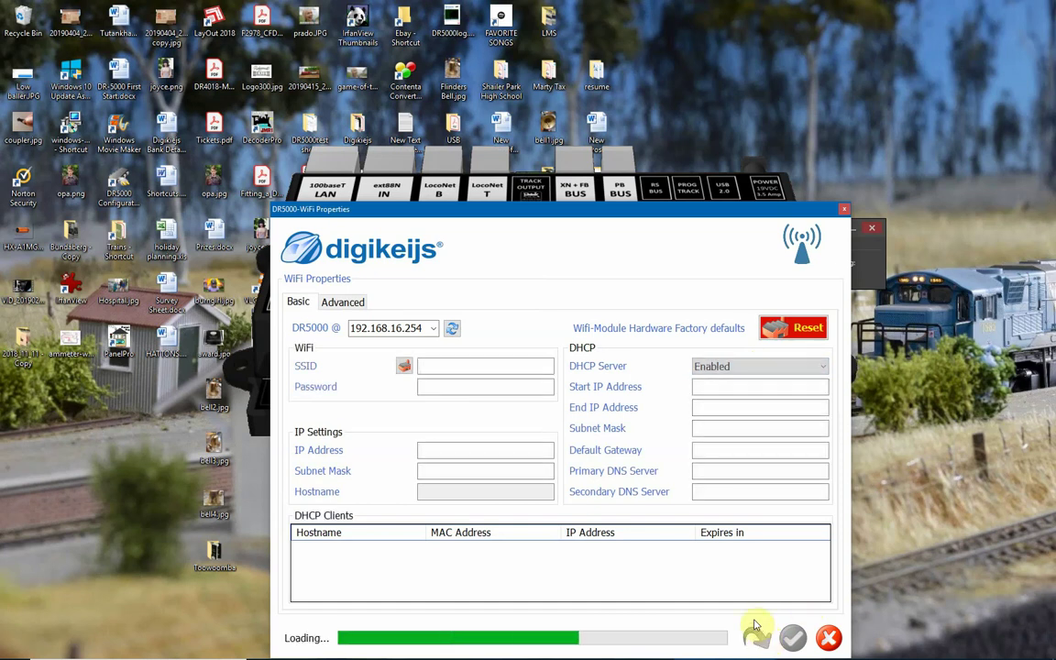
pyautogui.click(844, 210)
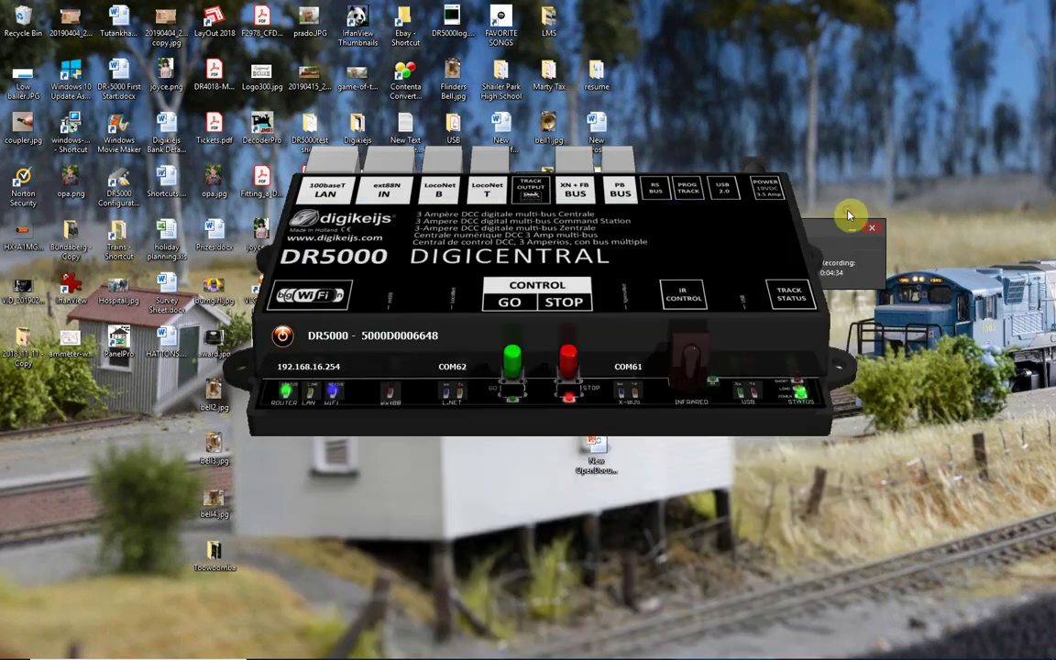
# - Reopen the WiFi properties twice to check whether the module's WiFi, IP and DHCP settings load, closing the dialog each time
pyautogui.click(294, 300)
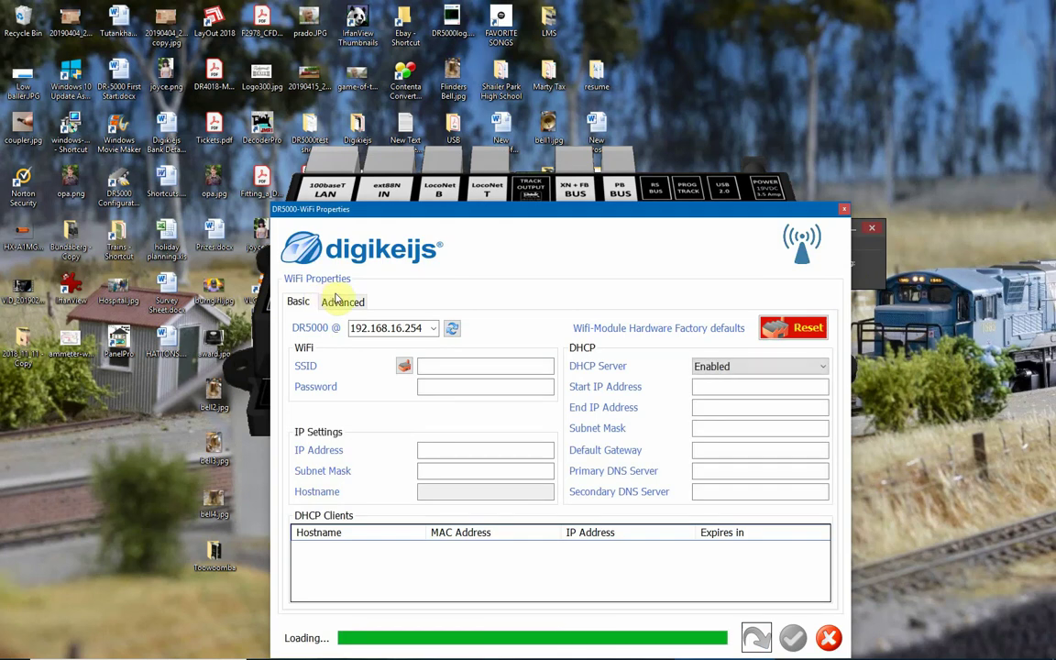
pyautogui.click(844, 210)
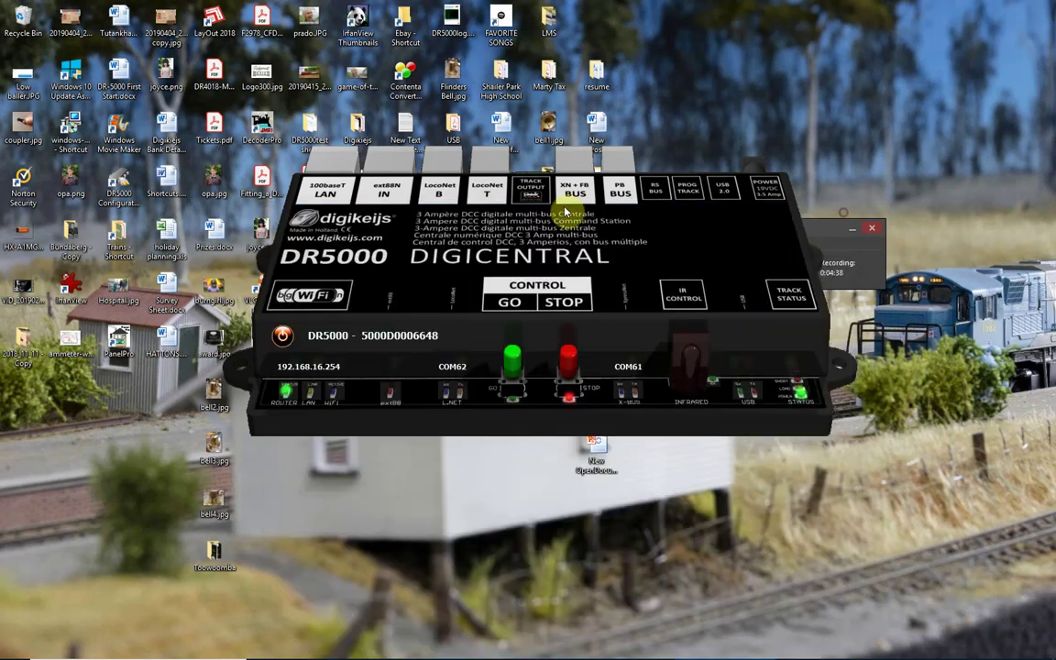
pyautogui.click(335, 297)
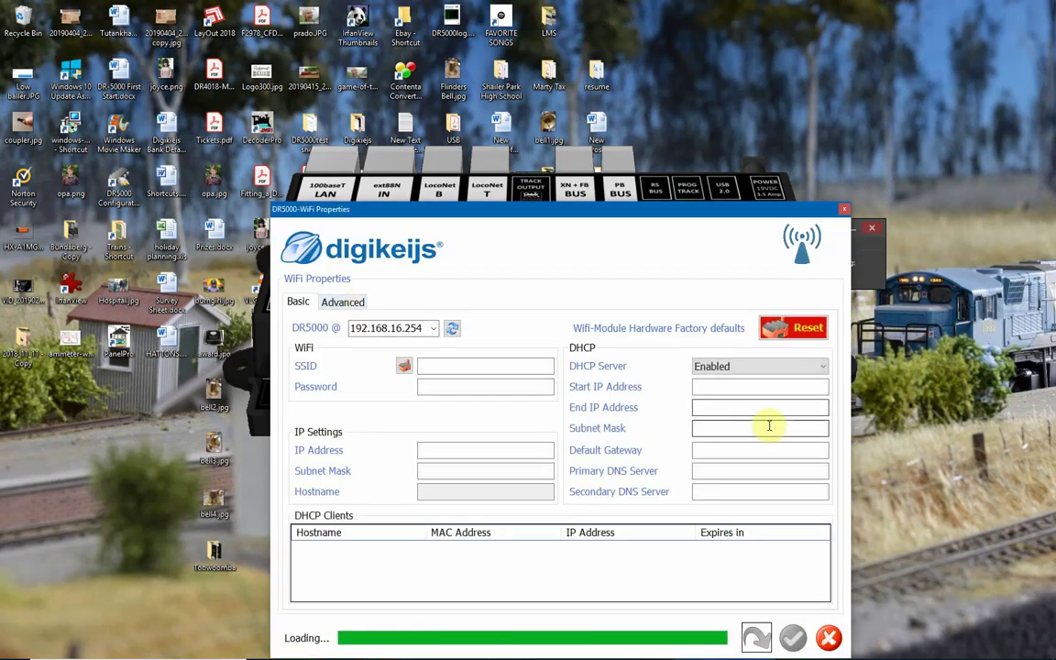
pyautogui.click(828, 638)
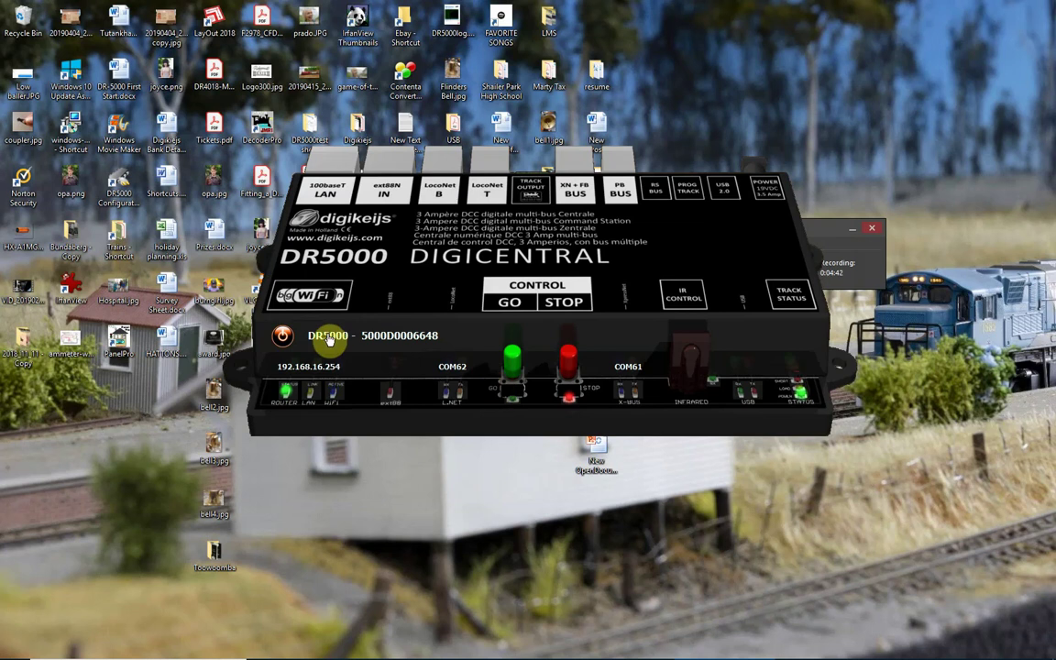
# - Restart the DR5000 program, then enable the DHCP server in the WiFi properties and apply it with a WiFi module restart
pyautogui.click(285, 338)
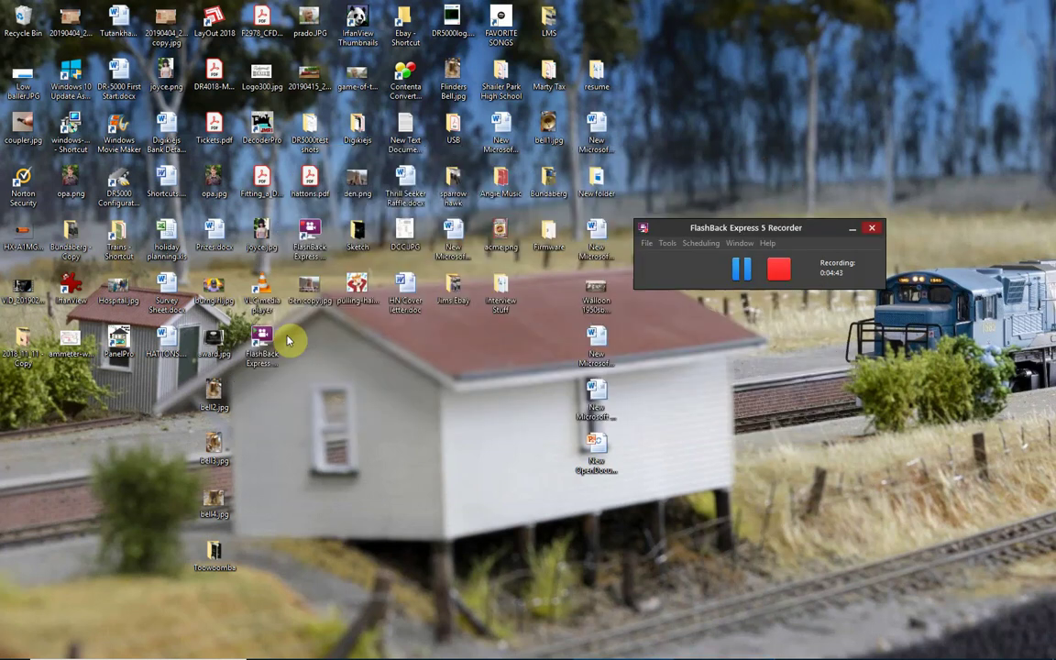
pyautogui.doubleClick(117, 191)
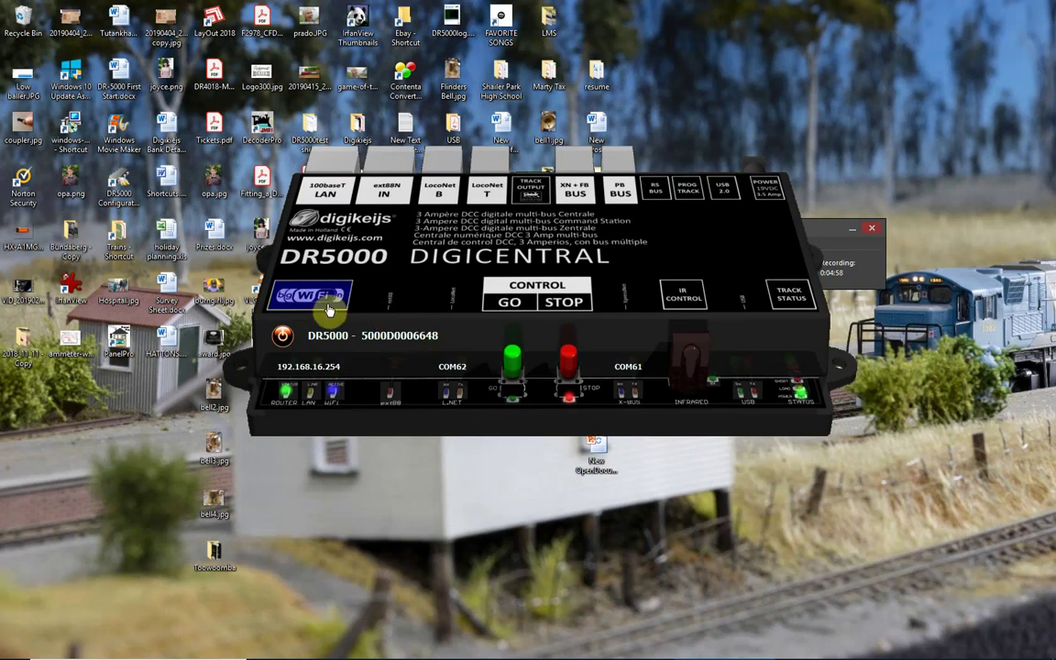
pyautogui.click(311, 299)
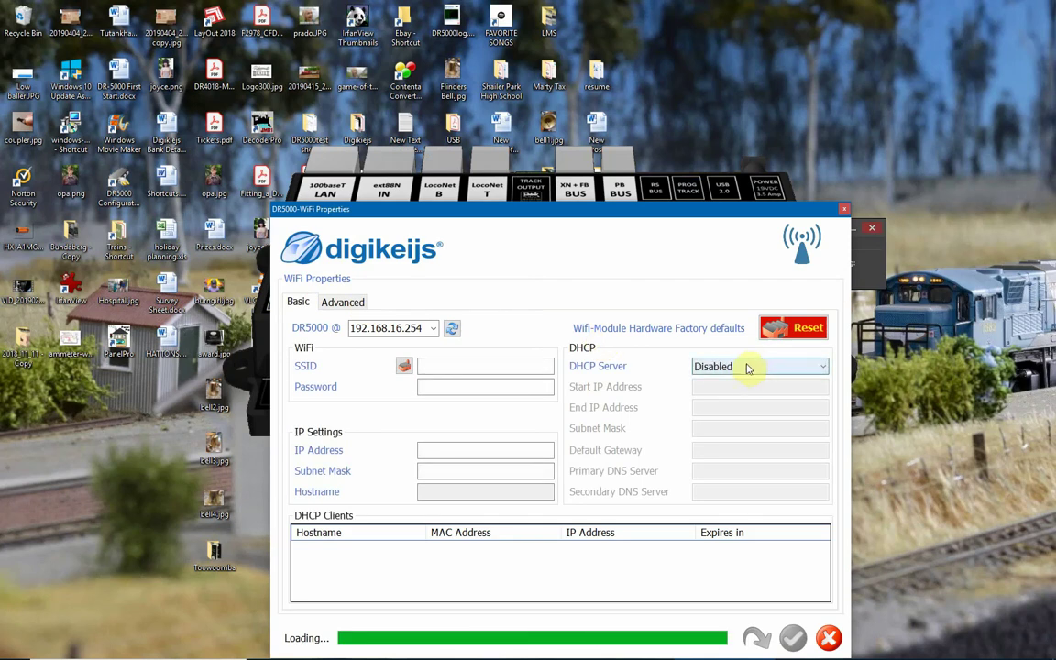
pyautogui.click(745, 367)
pyautogui.click(733, 394)
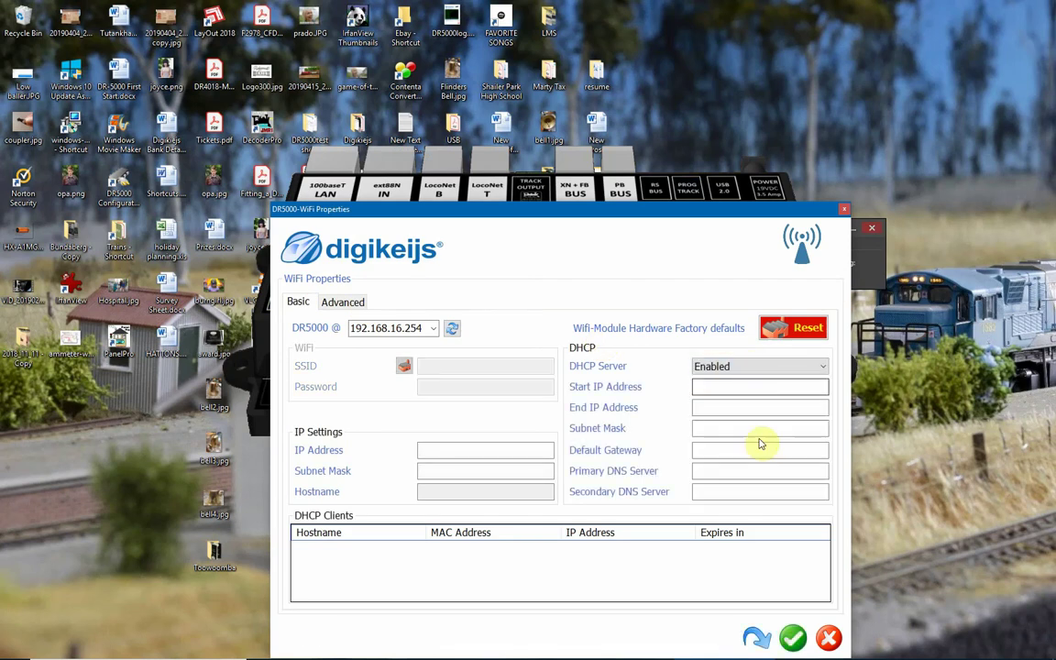
pyautogui.click(793, 638)
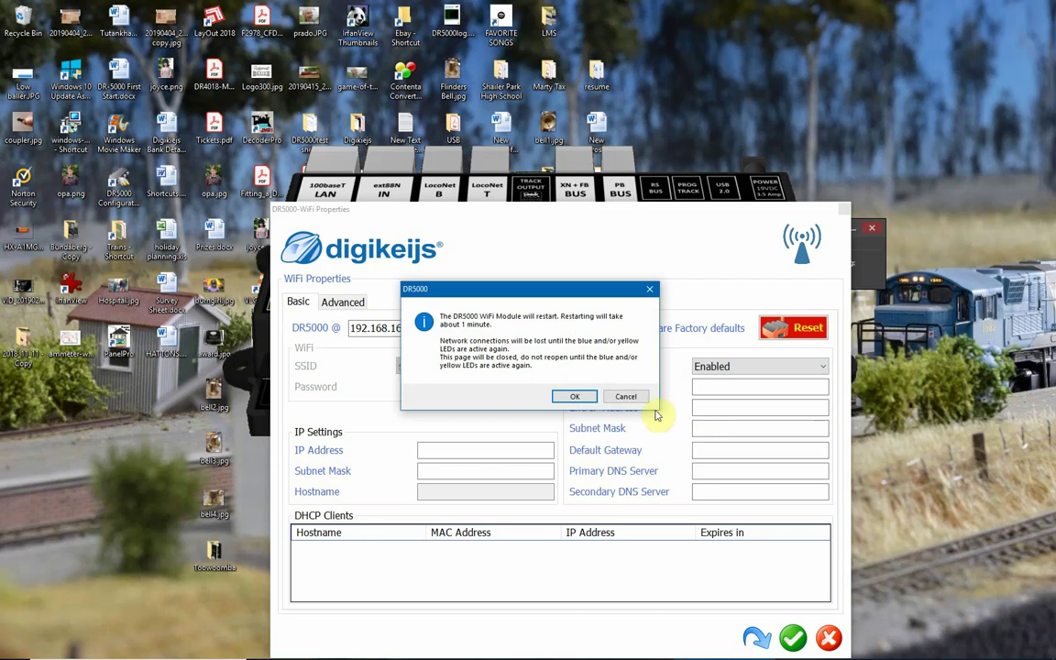
pyautogui.click(575, 398)
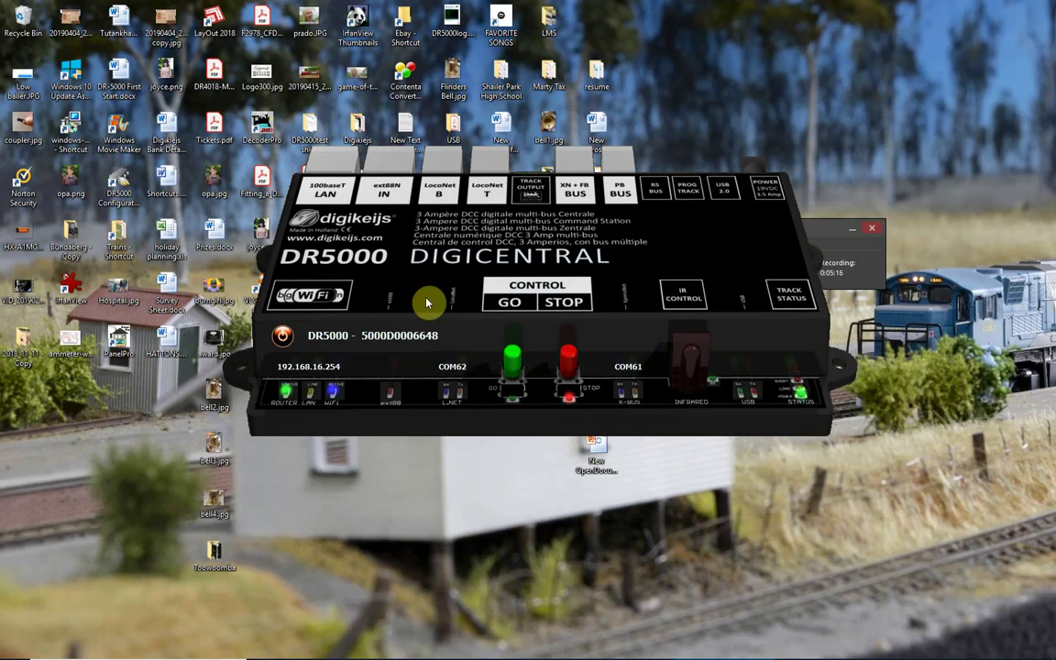
# - Open the WiFi properties again, reload the module's settings to check them, and close the dialog
pyautogui.click(339, 300)
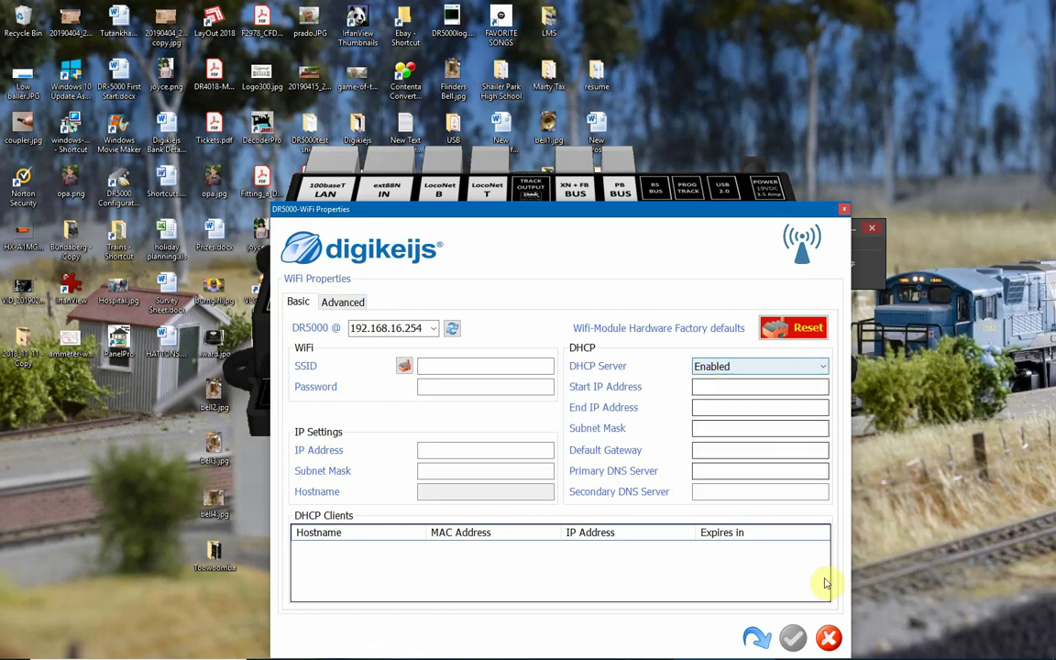
pyautogui.click(757, 638)
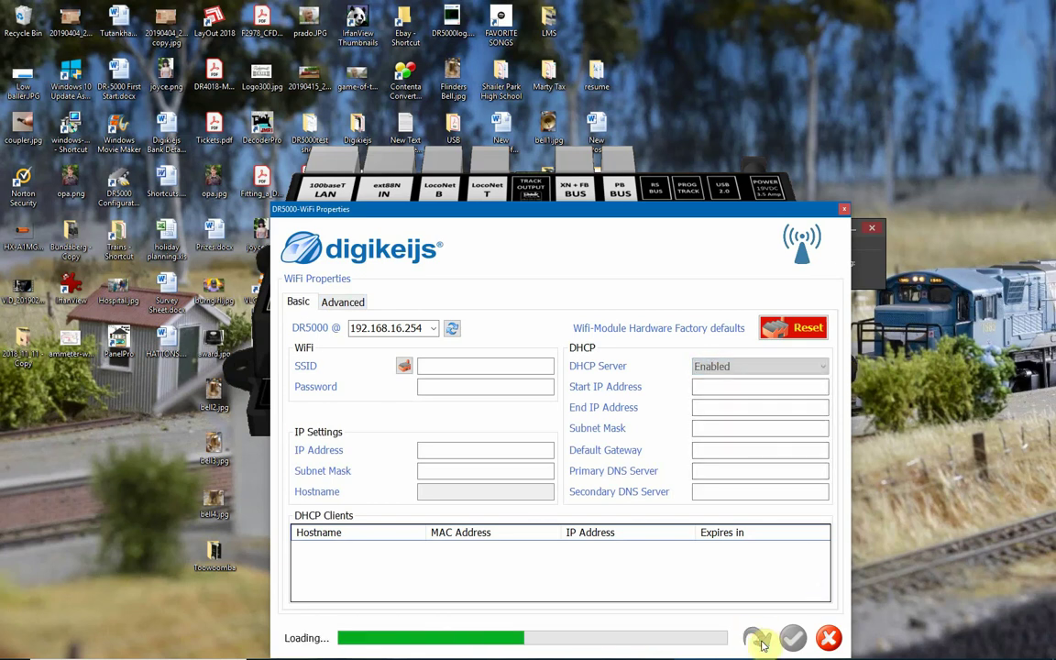
pyautogui.click(844, 210)
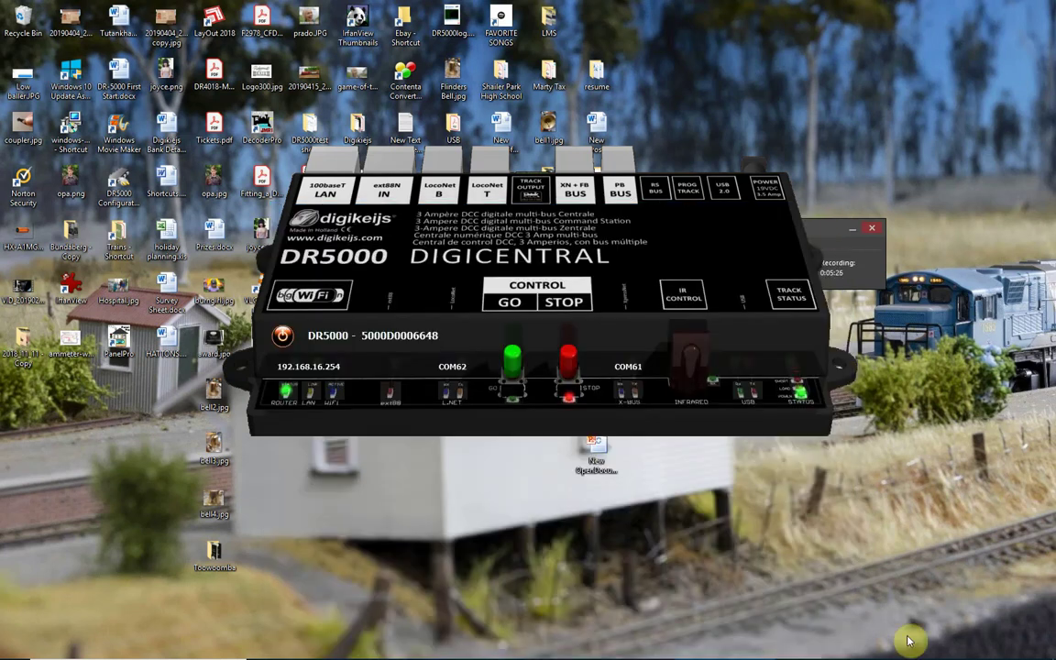
# - Connect the PC to the DR5000's WiFi network without automatic connection, entering the network security key and declining to make the PC discoverable
pyautogui.click(932, 649)
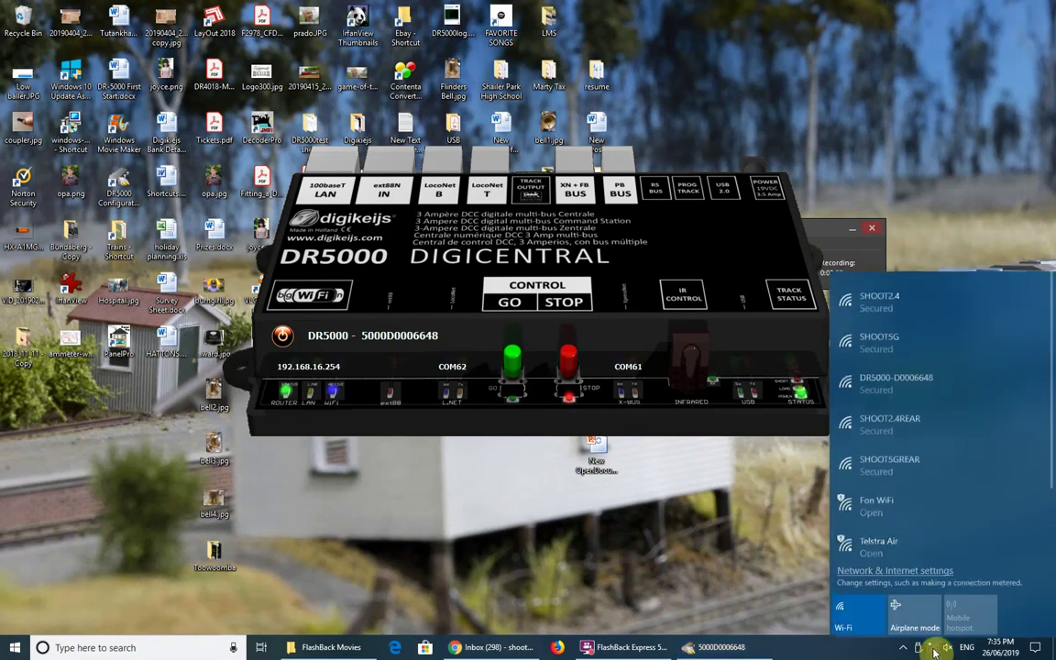
pyautogui.click(903, 380)
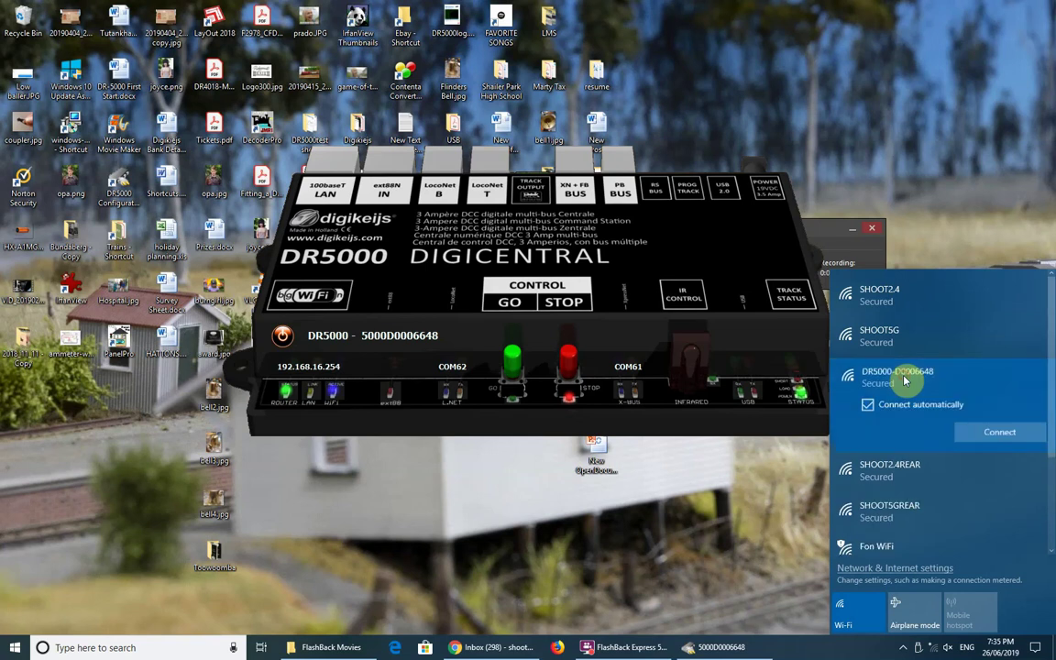
pyautogui.click(866, 404)
pyautogui.click(996, 434)
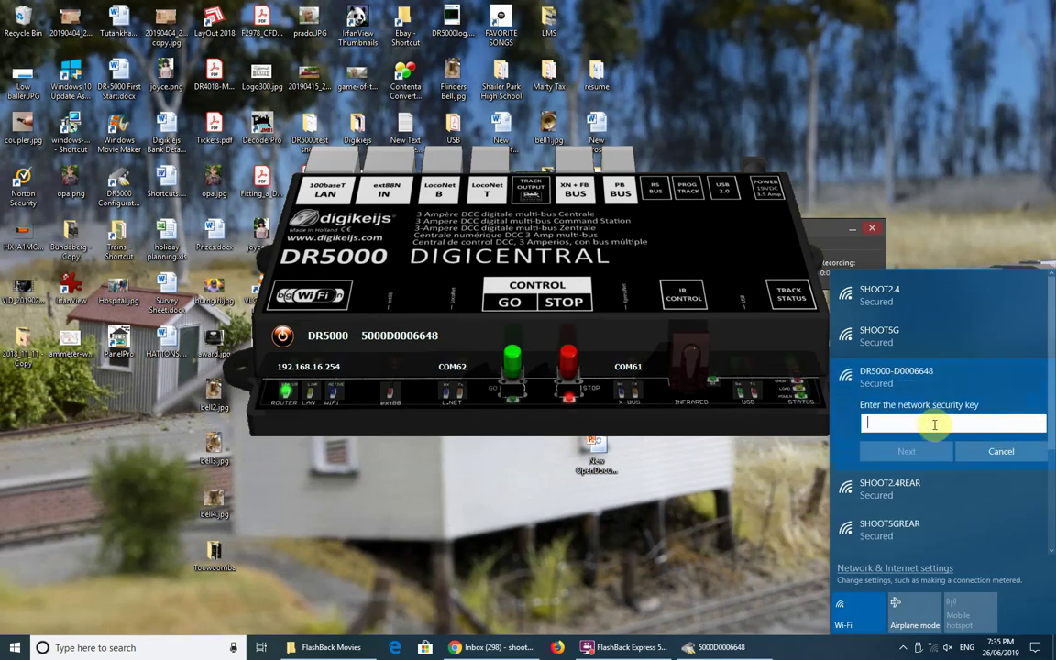
pyautogui.write('••••••')
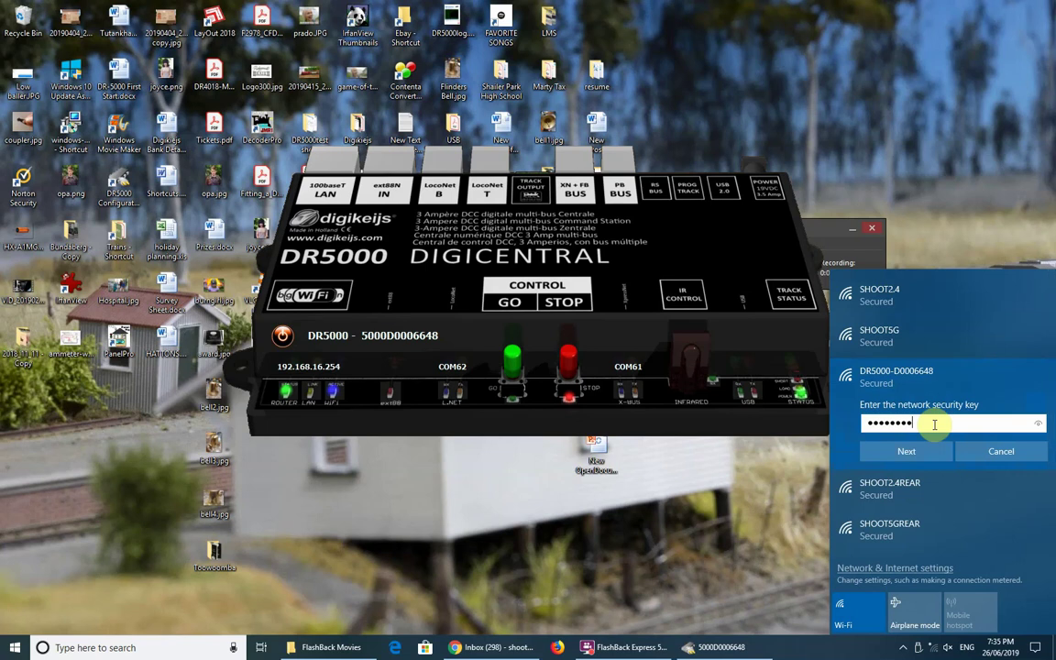
pyautogui.click(926, 444)
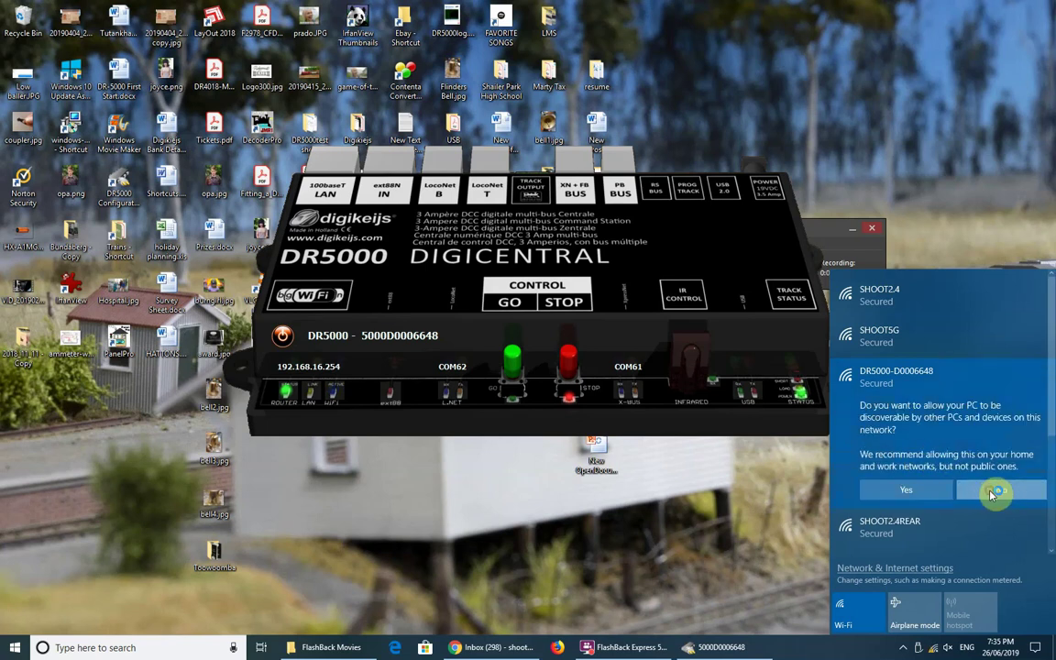
pyautogui.click(996, 492)
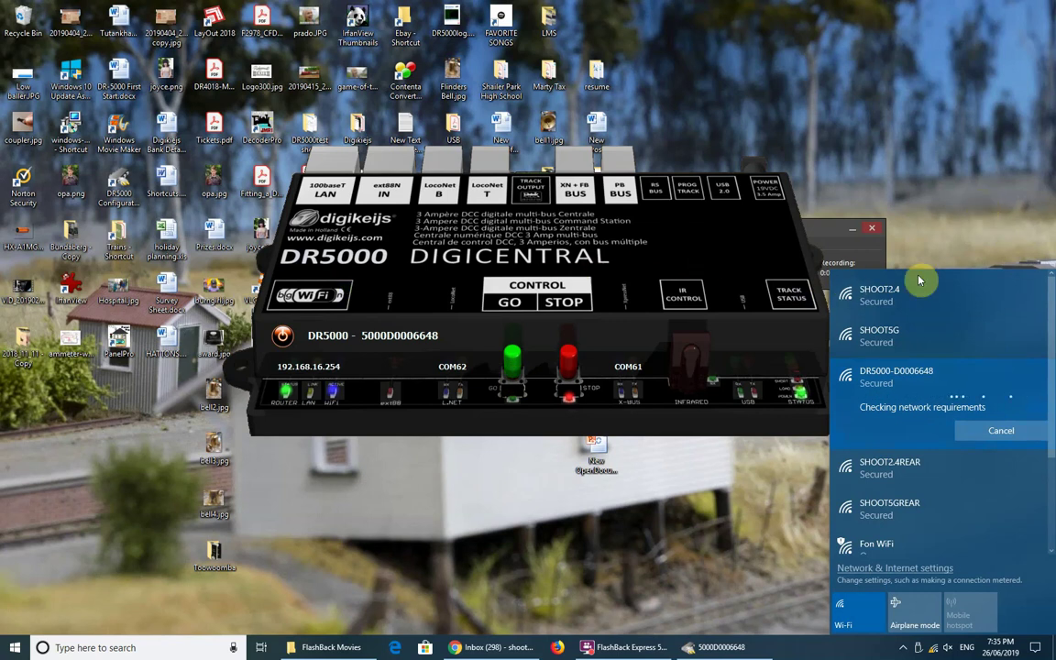
pyautogui.click(976, 220)
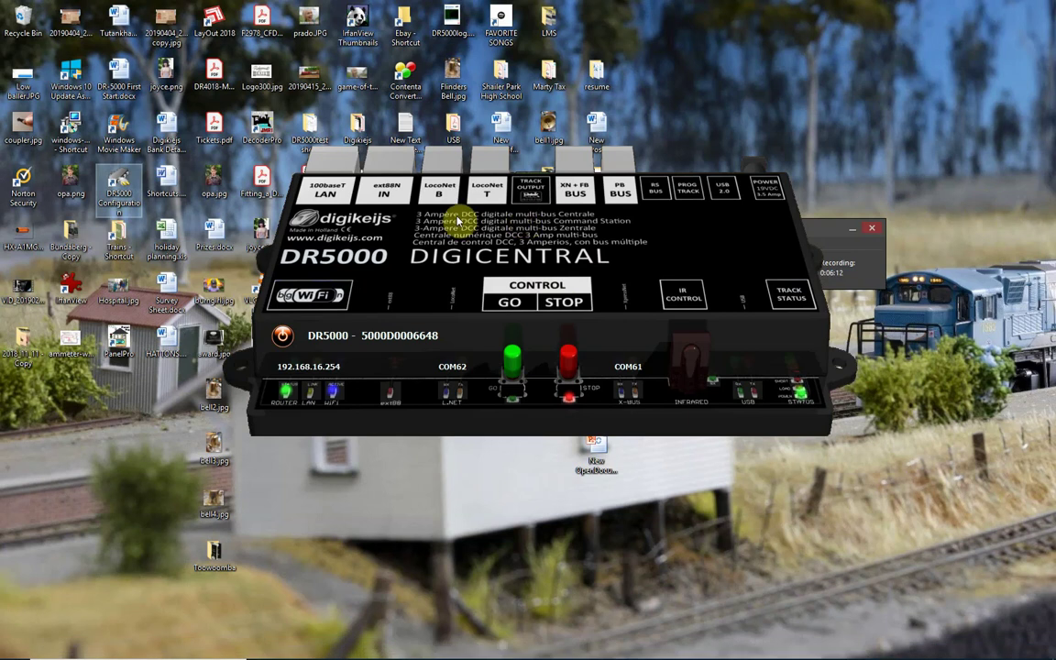
# - Open the DR5000's LAN properties and set the DR5000 protocol to Z21® / WLANmaus®
pyautogui.click(328, 189)
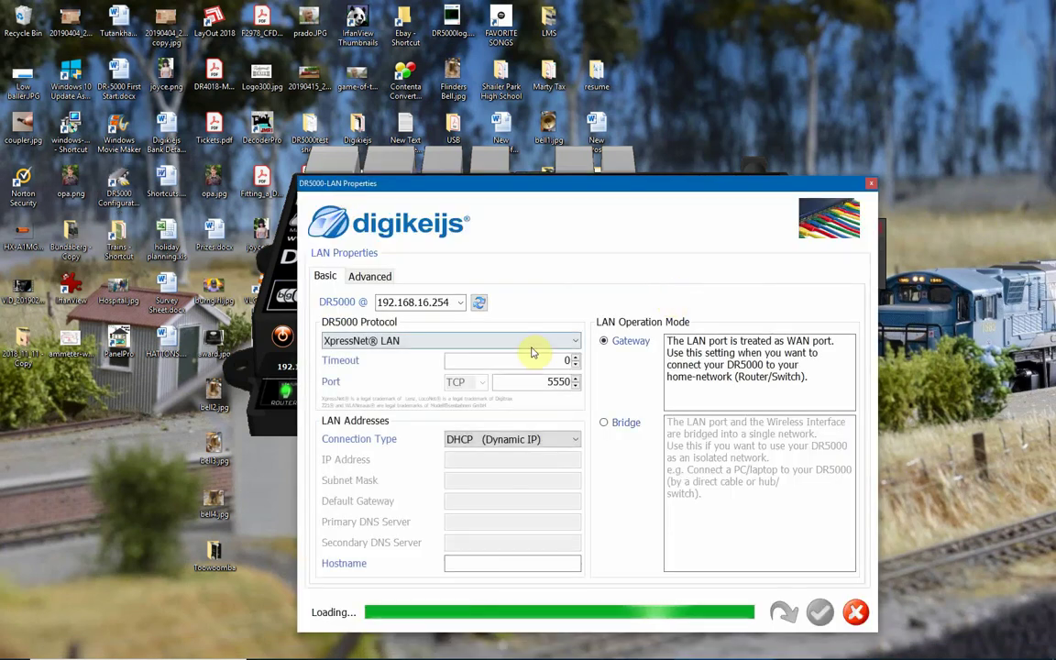
pyautogui.click(548, 344)
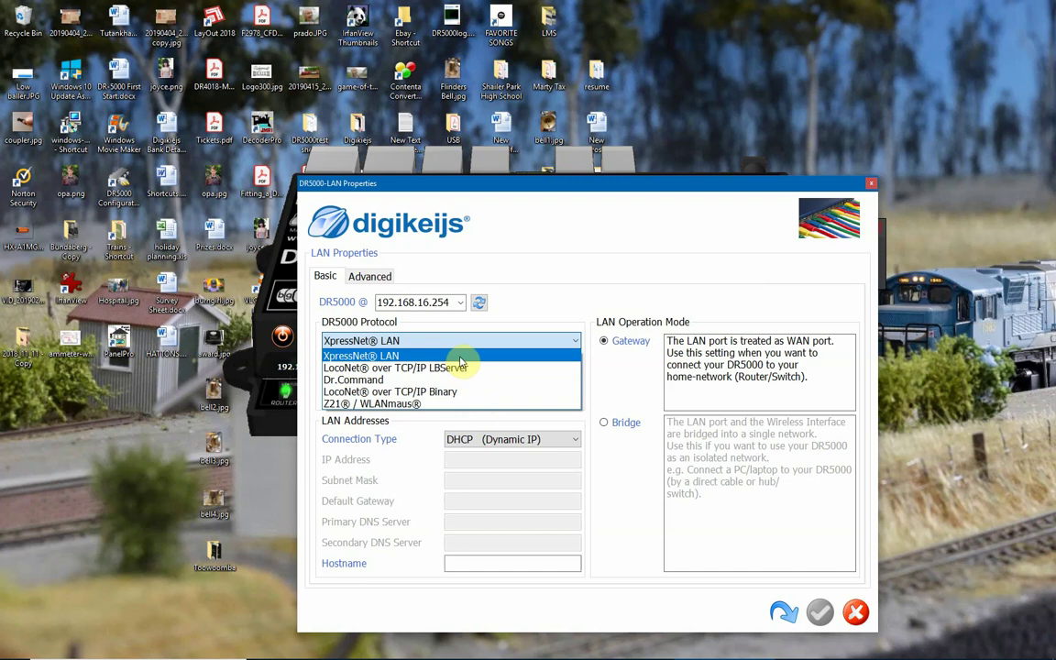
pyautogui.click(463, 403)
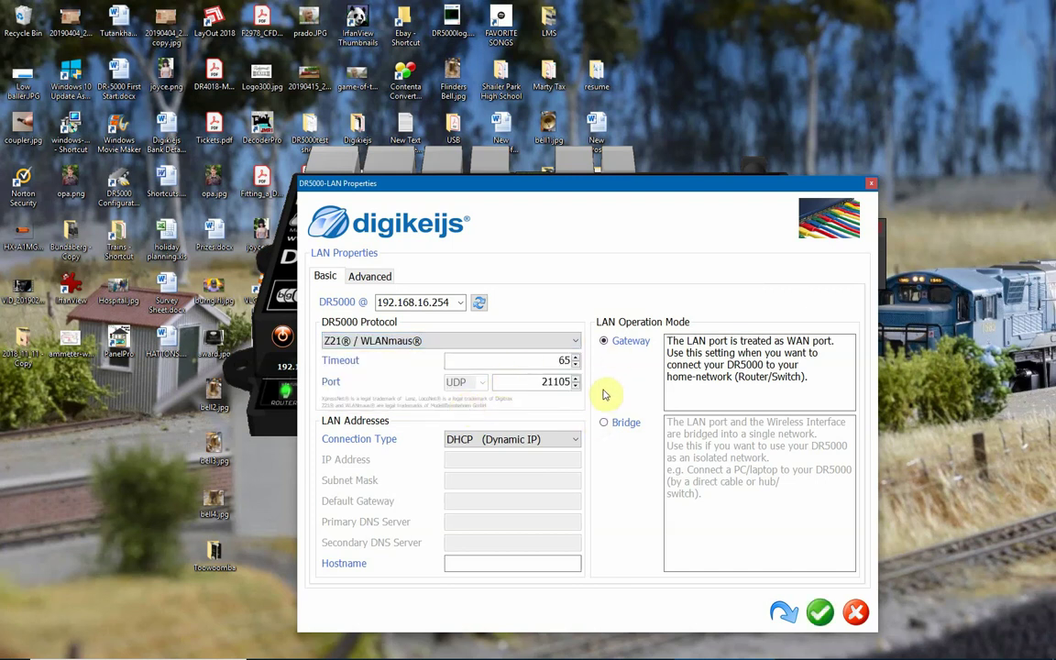
pyautogui.click(444, 343)
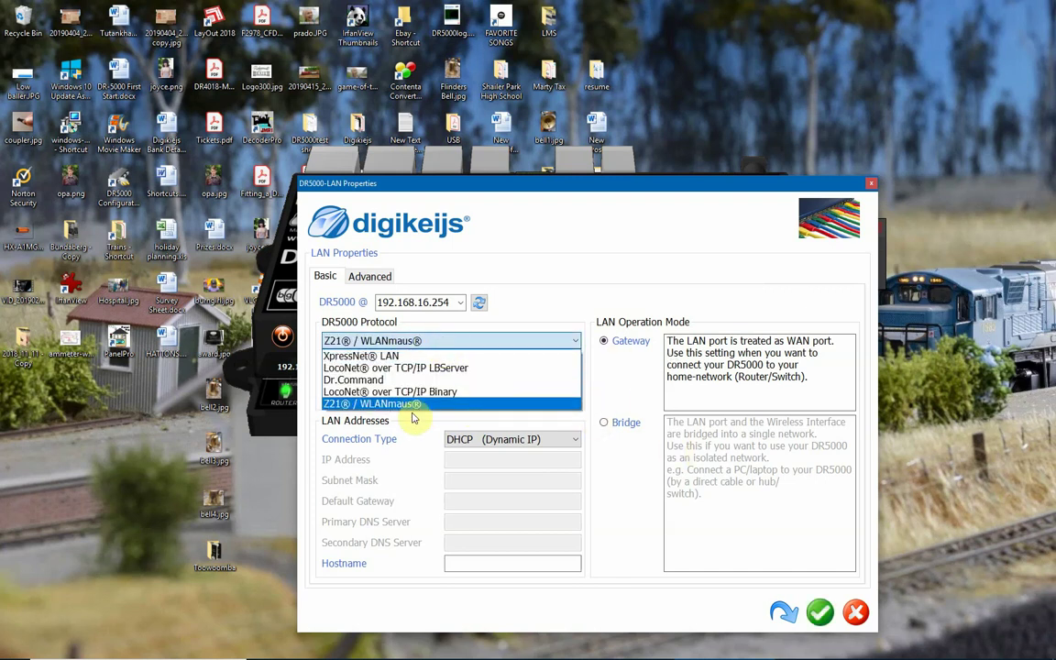
pyautogui.click(414, 404)
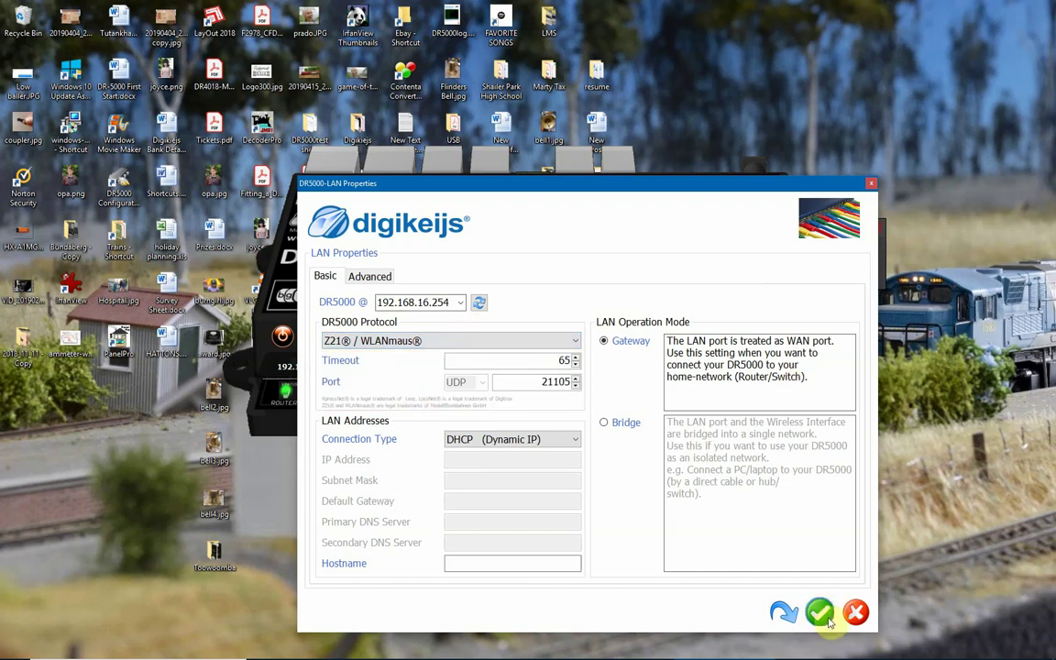
# - Set the LAN operation mode to Gateway and apply the LAN properties, accepting the WiFi module restart
pyautogui.click(605, 424)
pyautogui.click(604, 342)
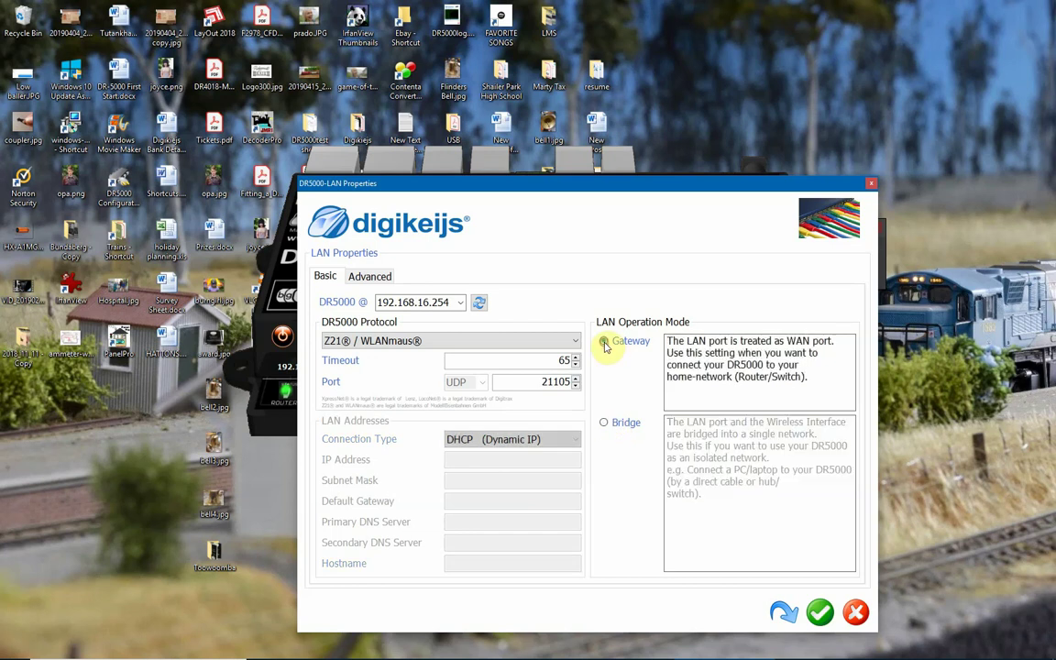
pyautogui.click(820, 613)
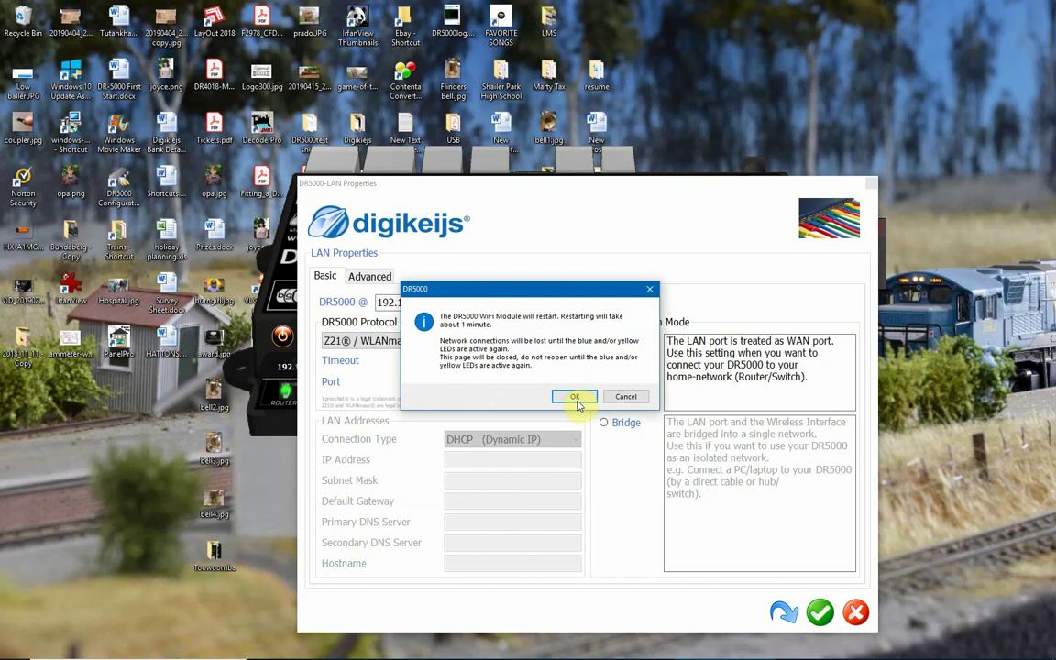
pyautogui.click(574, 395)
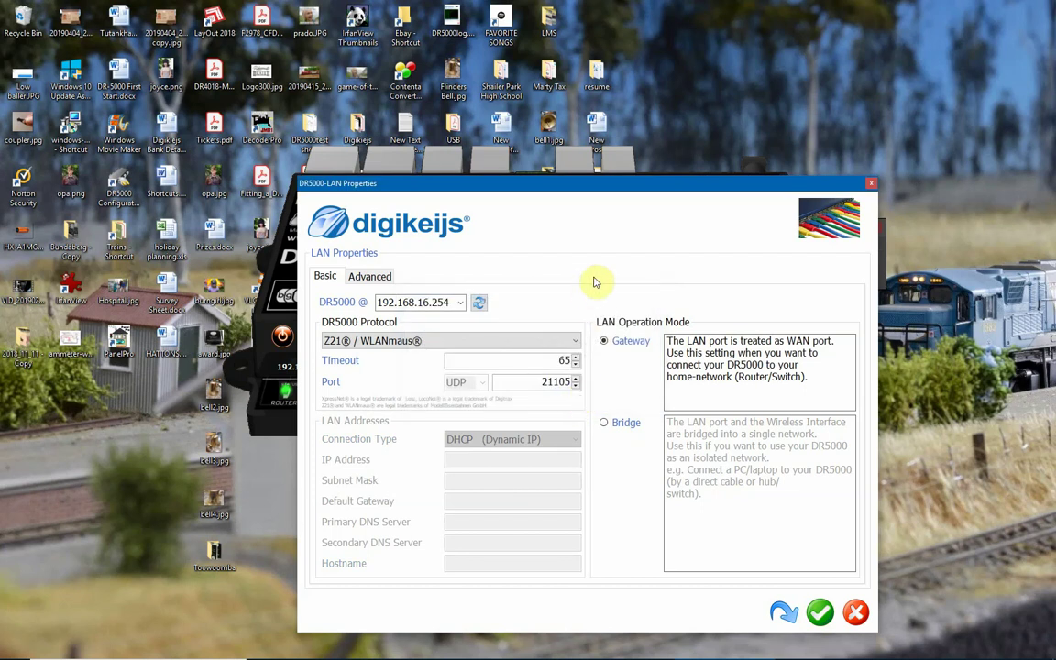
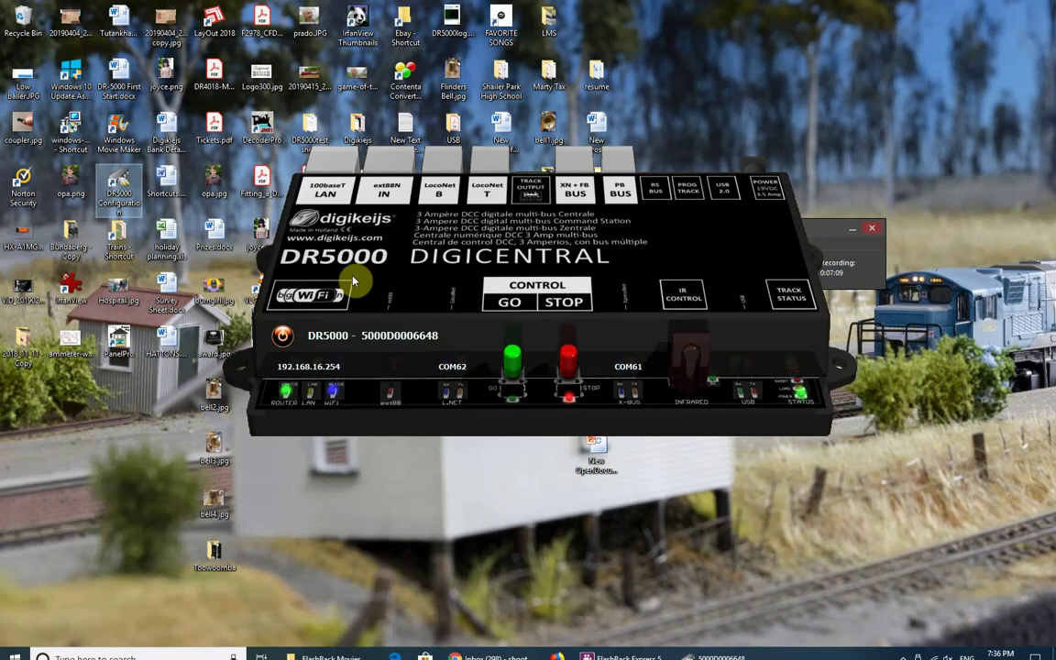
# - Reopen the WiFi properties and the LAN properties in turn to check their loaded settings, closing each dialog
pyautogui.click(330, 294)
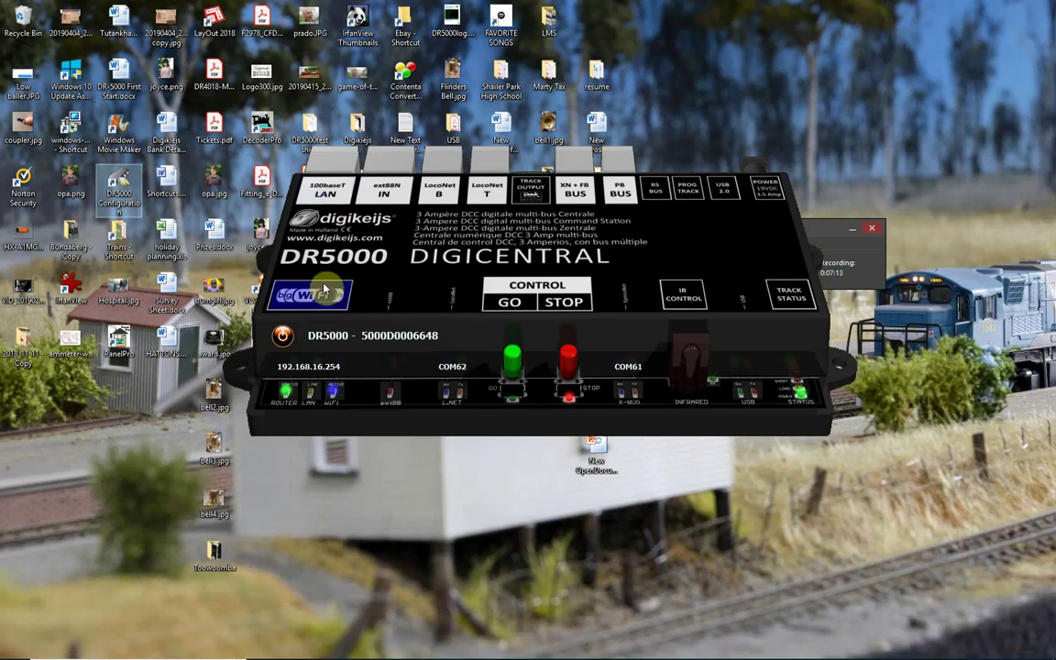
pyautogui.click(325, 296)
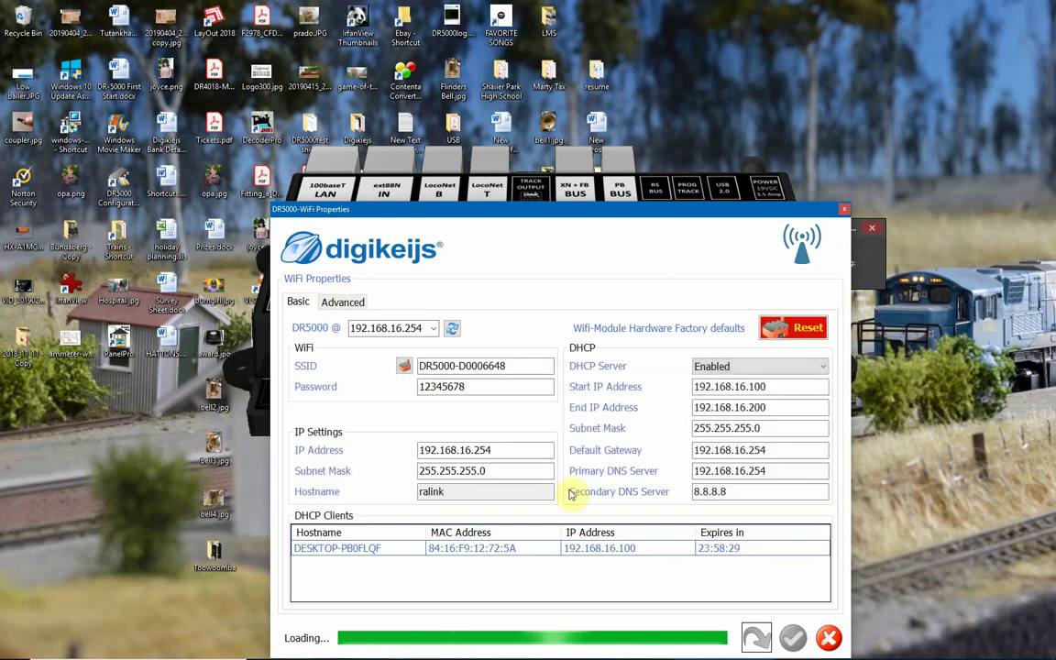
pyautogui.click(843, 209)
pyautogui.click(332, 193)
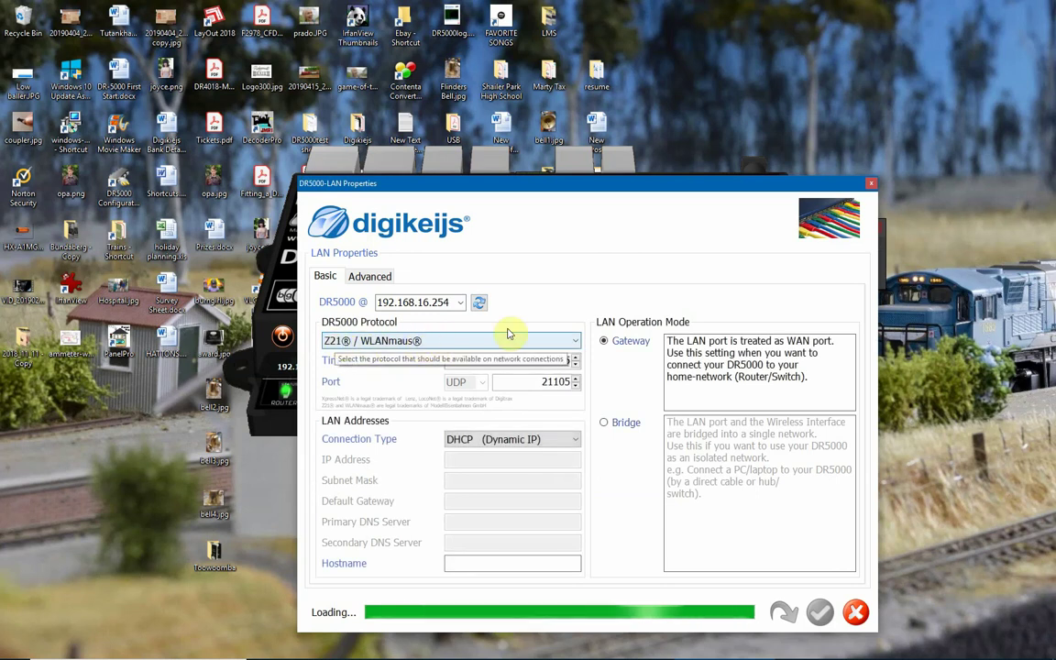
pyautogui.click(857, 615)
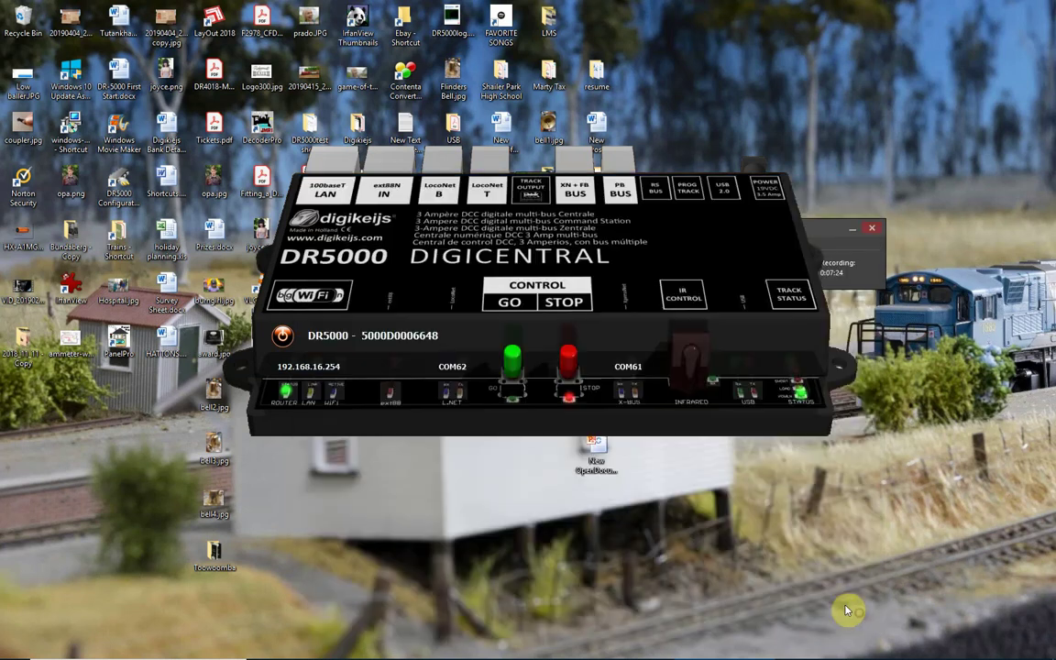
# - Change the SSID in the WiFi properties to DR5000-MYRAILWAY and apply it with a WiFi module restart
pyautogui.click(325, 302)
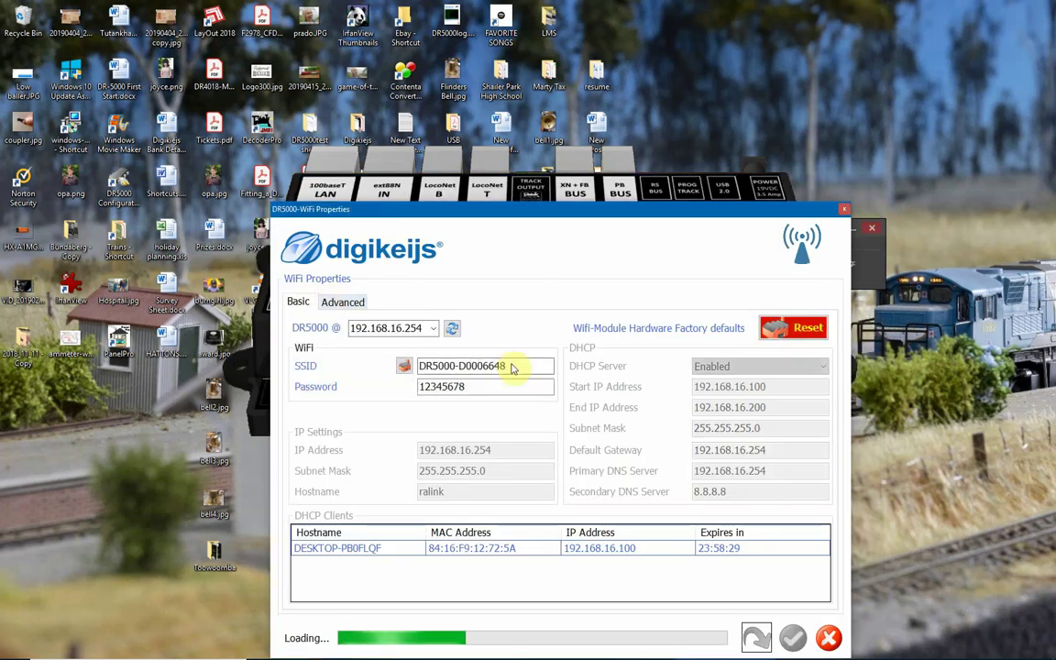
pyautogui.moveTo(511, 366); pyautogui.dragTo(457, 365)
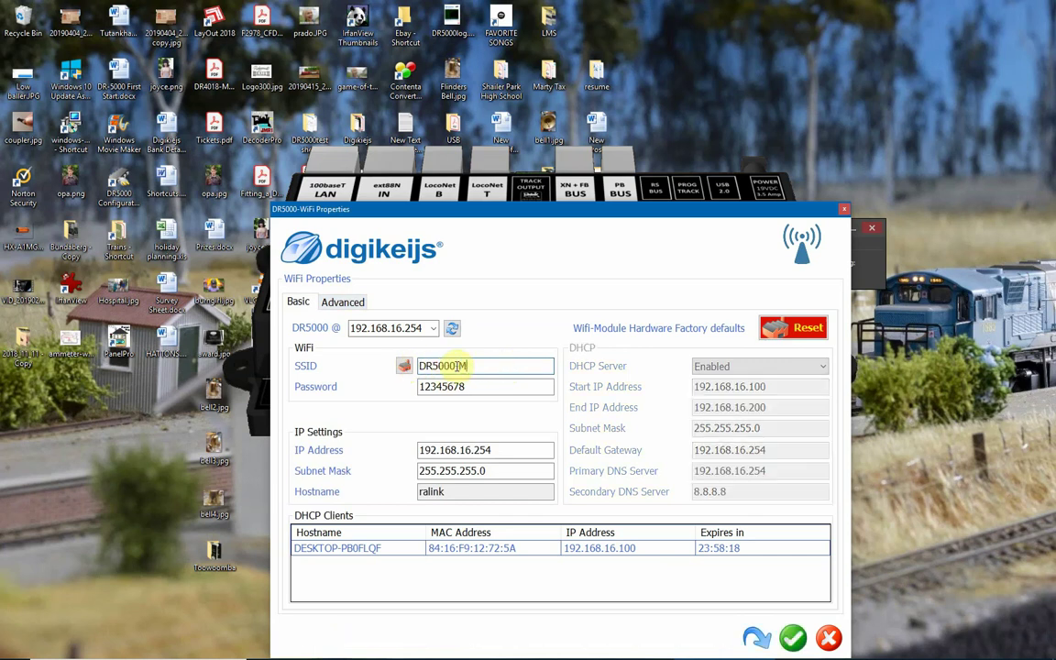
pyautogui.write('MYRAILWAY')
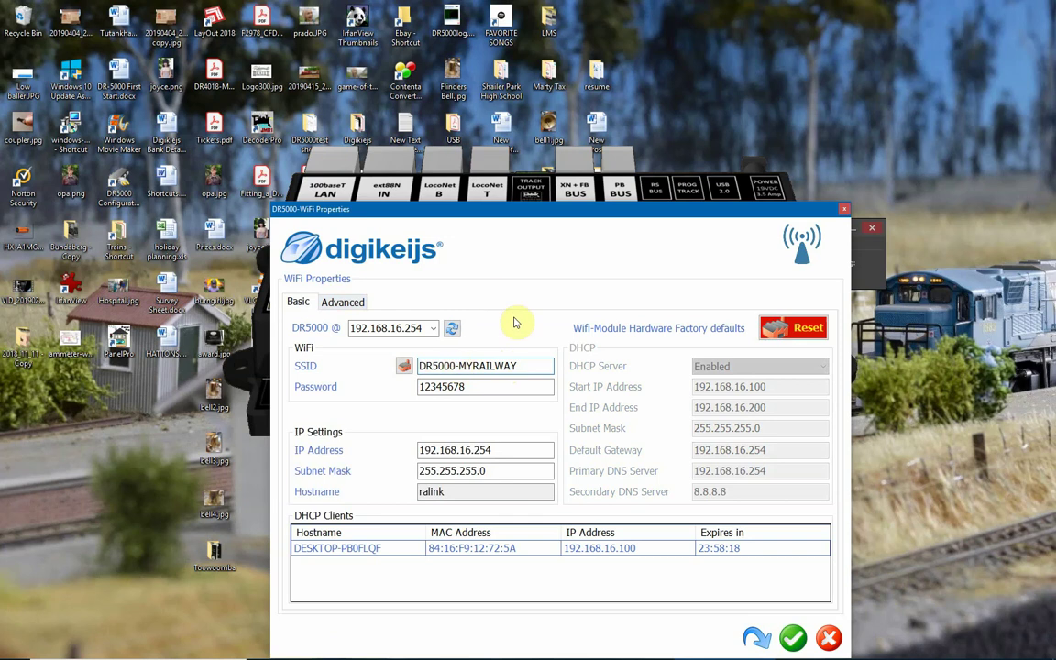
pyautogui.moveTo(495, 389); pyautogui.dragTo(411, 392)
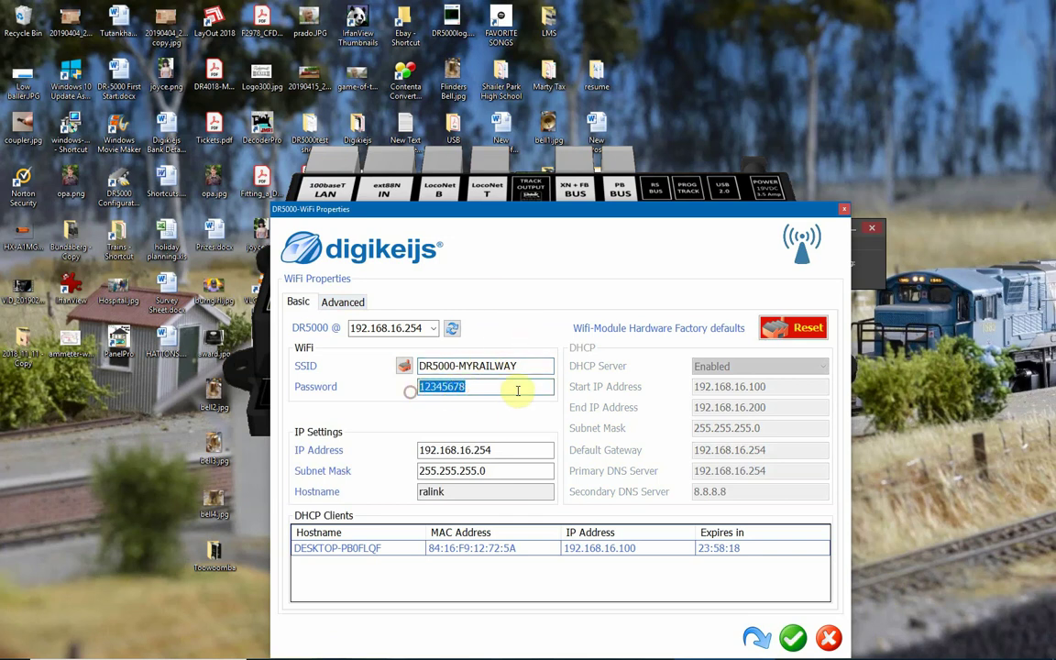
pyautogui.click(789, 644)
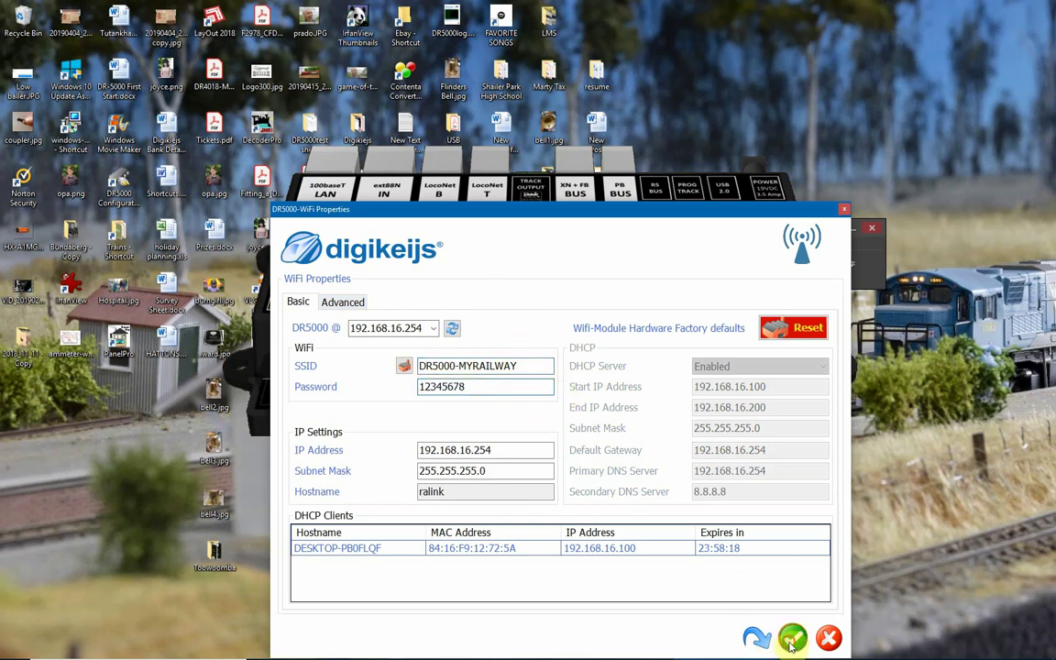
pyautogui.click(570, 397)
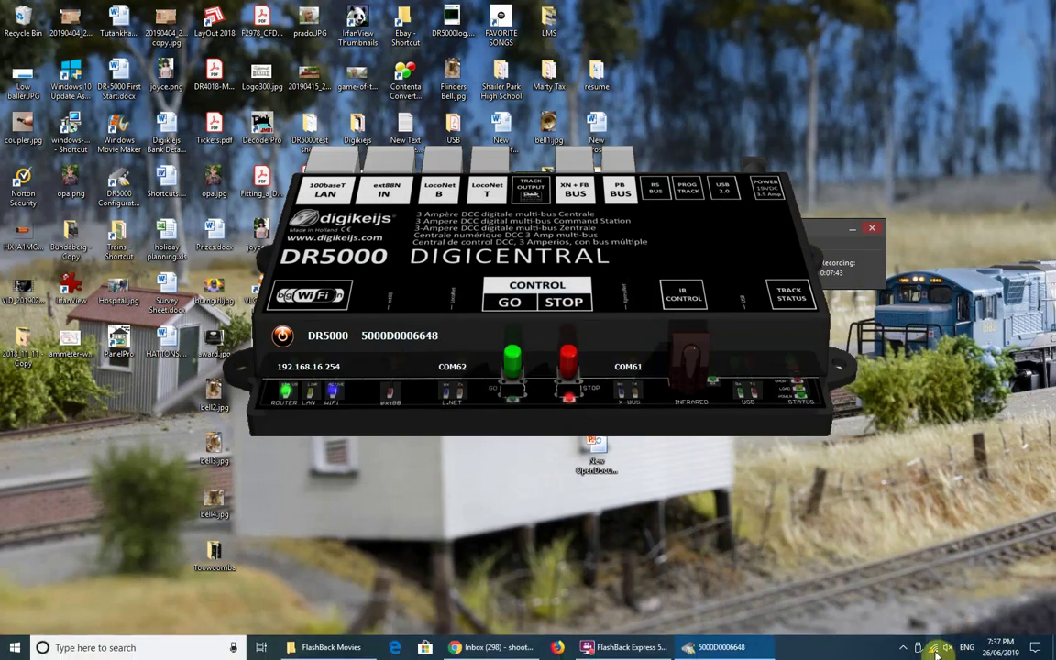
# - Disconnect the PC from the DR5000's old WiFi network and close the network list
pyautogui.click(946, 652)
pyautogui.click(995, 351)
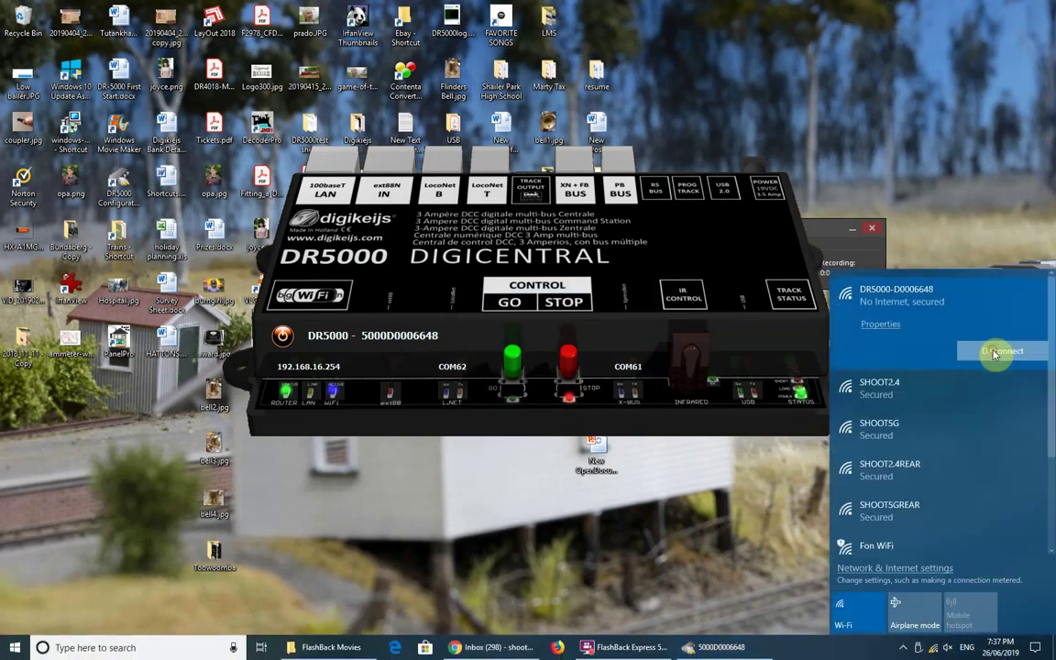
pyautogui.click(945, 217)
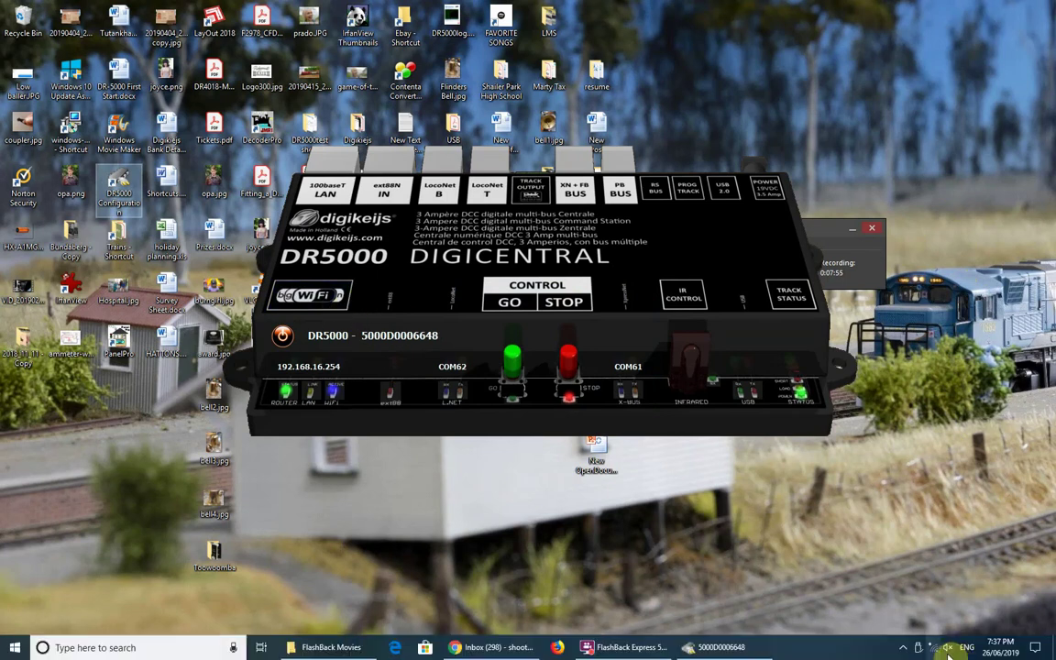
# - Look through the PC's list of available WiFi networks for the renamed DR5000 network
pyautogui.click(945, 648)
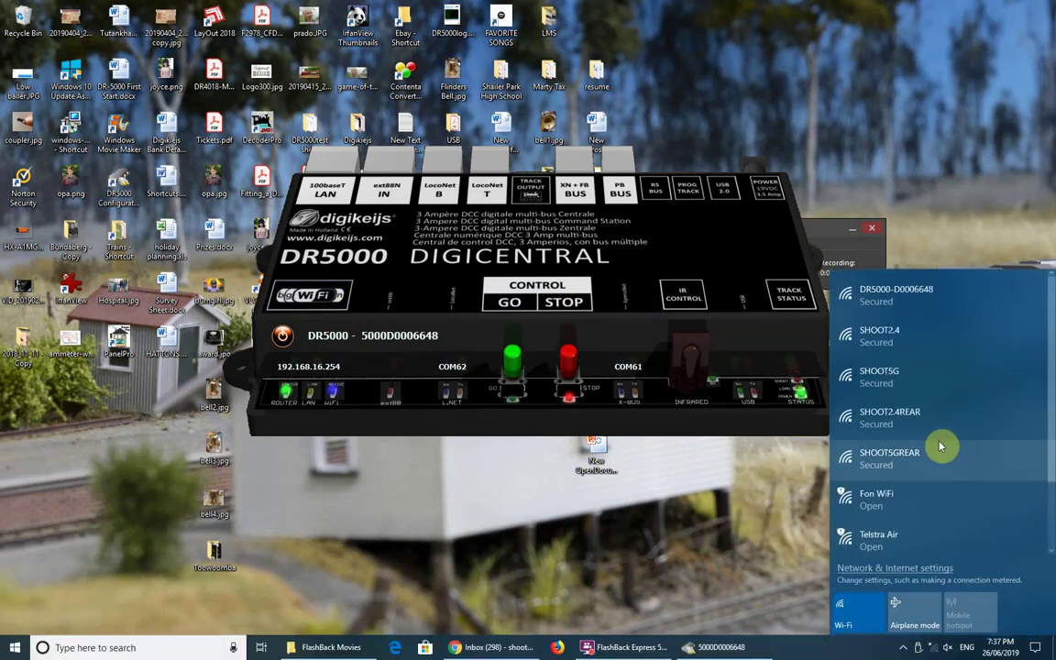
pyautogui.scroll(-2, 937, 426)
pyautogui.scroll(2, 936, 426)
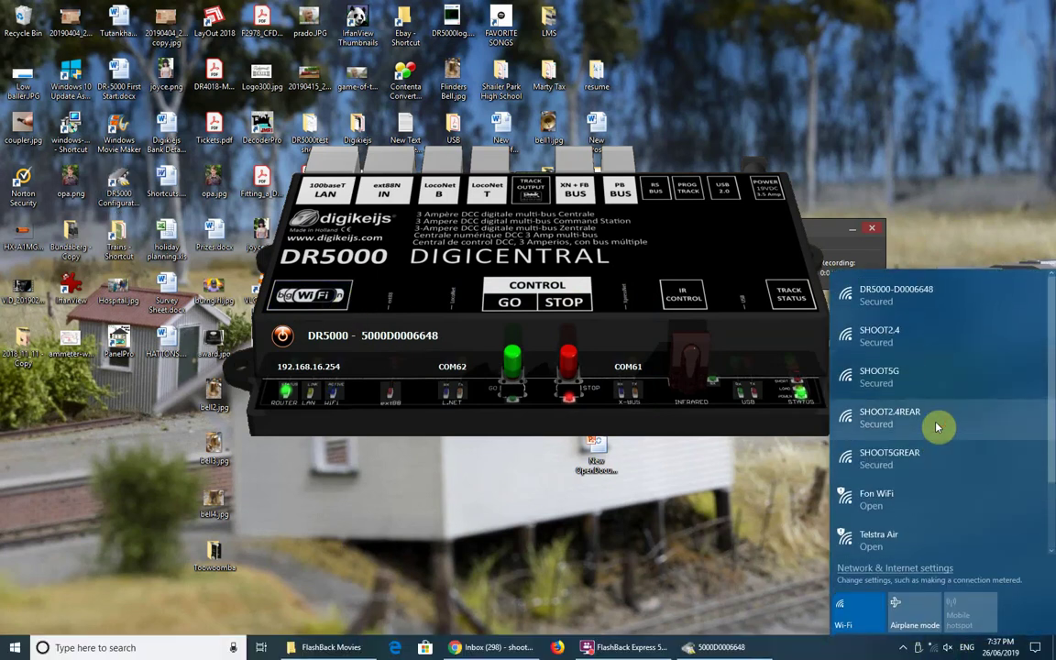
pyautogui.scroll(-1, 937, 427)
pyautogui.scroll(-2, 936, 426)
pyautogui.scroll(2, 937, 426)
pyautogui.scroll(-2, 937, 426)
pyautogui.scroll(2, 937, 426)
pyautogui.scroll(-2, 937, 426)
pyautogui.scroll(2, 936, 426)
# - Connect the PC to the DR5000-MYRAILWAY WiFi network by entering the network security key, and decline making the PC discoverable
pyautogui.click(937, 647)
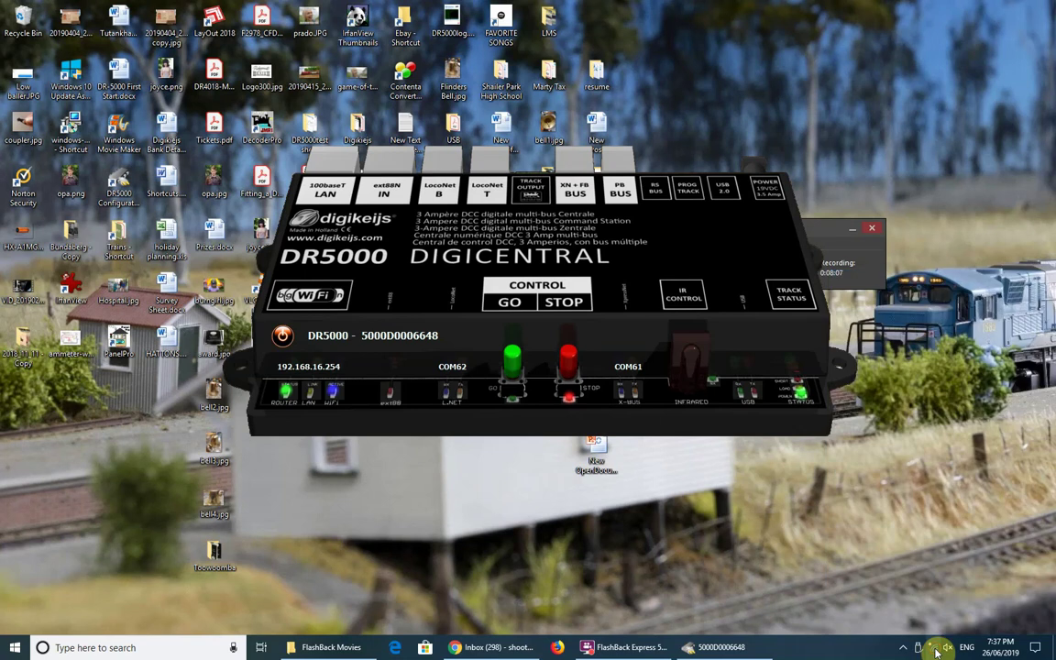
pyautogui.scroll(-2, 919, 358)
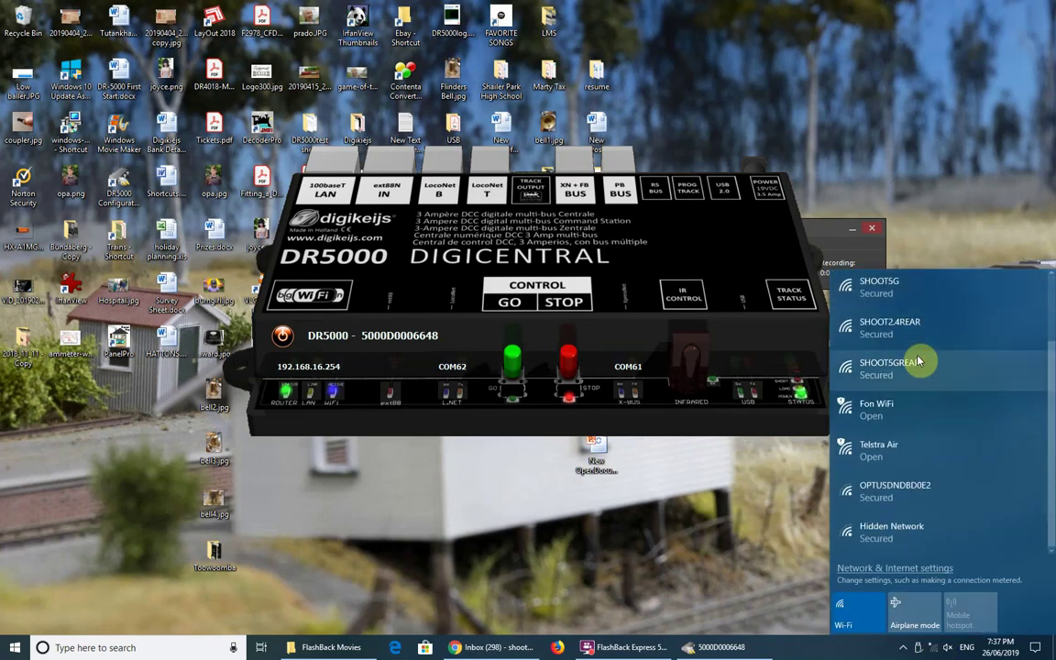
pyautogui.scroll(1, 919, 360)
pyautogui.scroll(1, 919, 360)
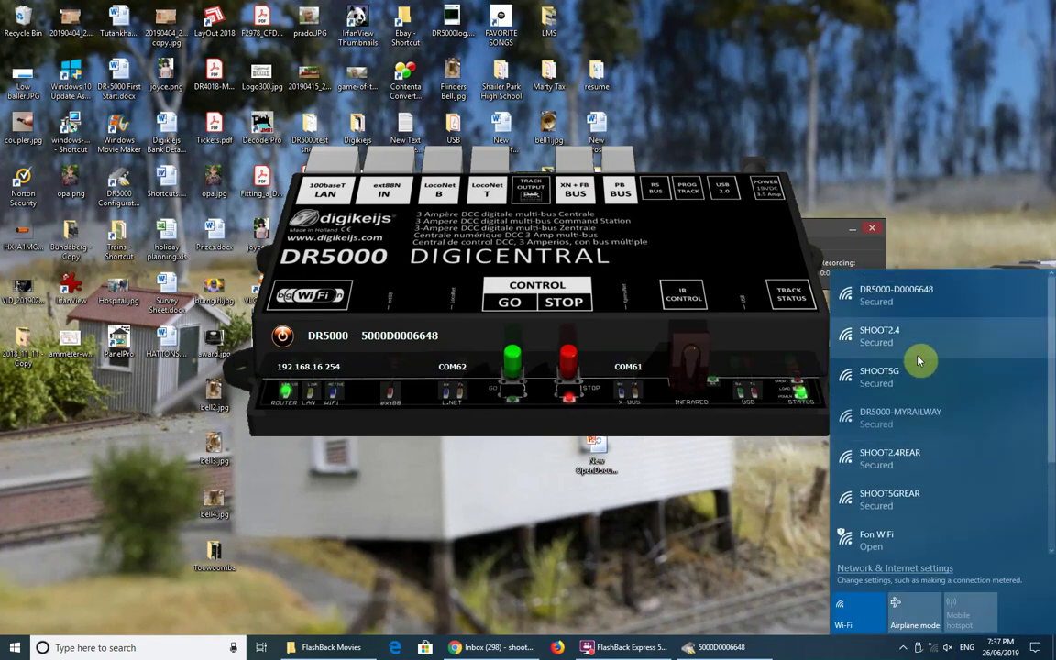
pyautogui.click(913, 423)
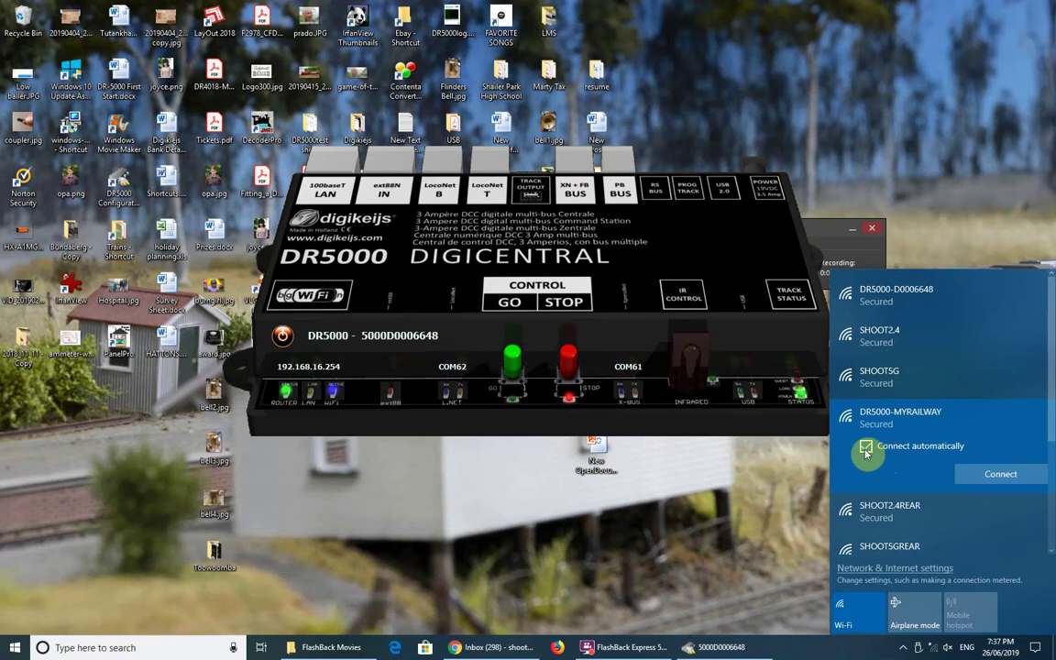
pyautogui.click(973, 473)
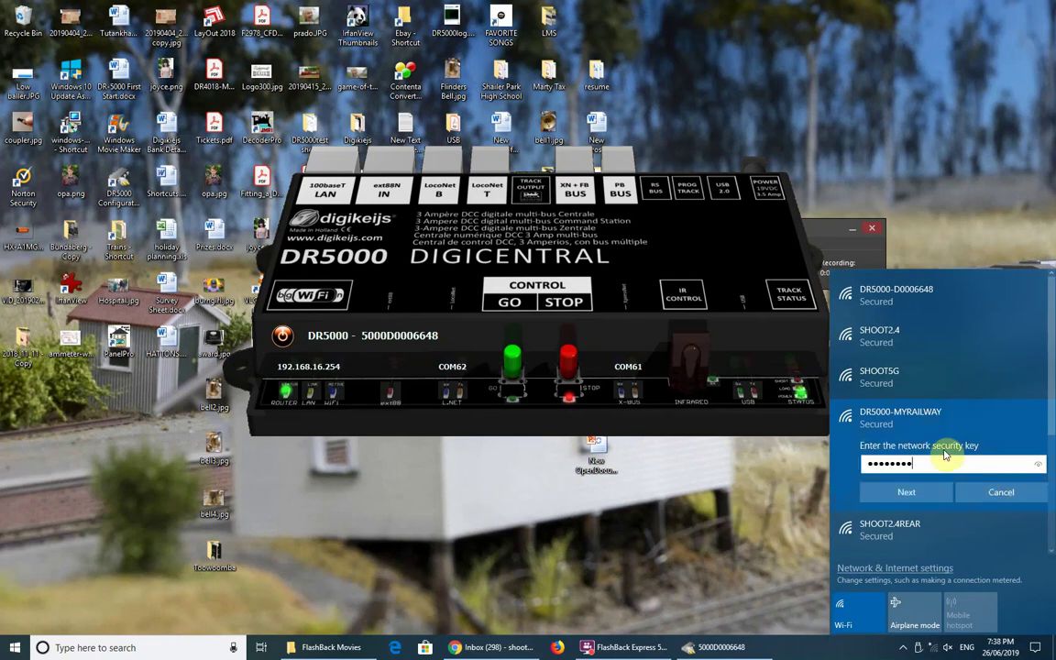
pyautogui.click(923, 491)
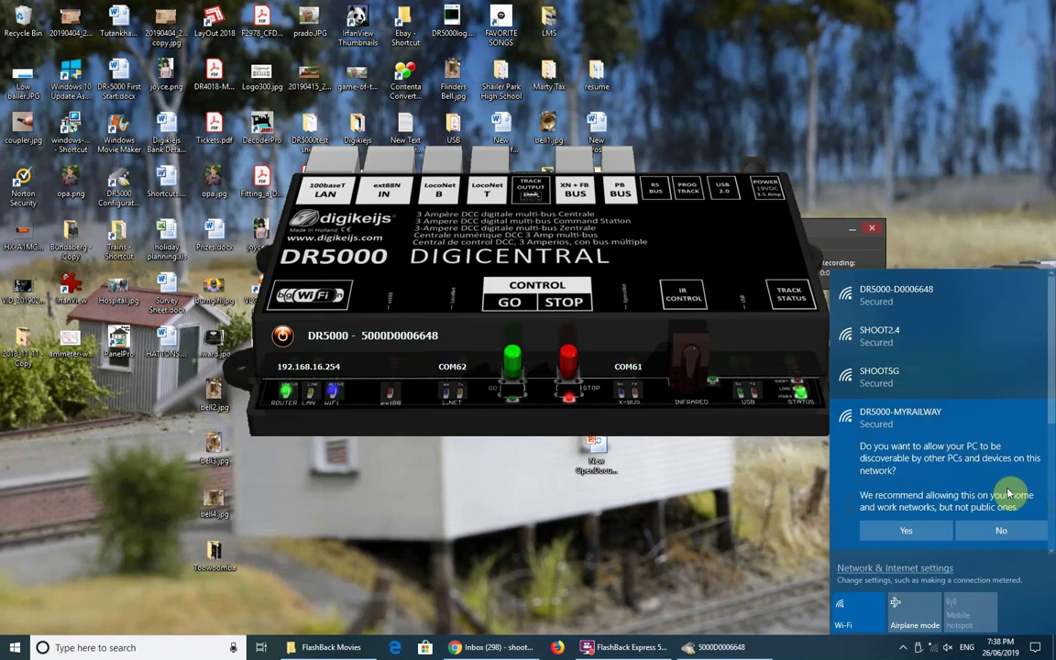
pyautogui.click(1003, 534)
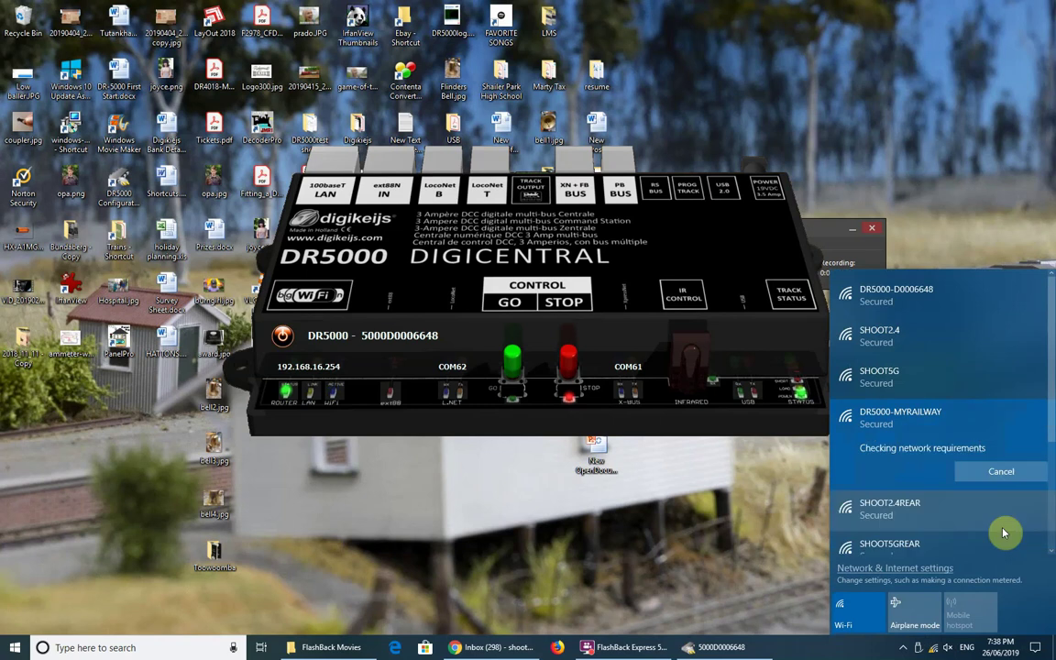
pyautogui.click(1003, 228)
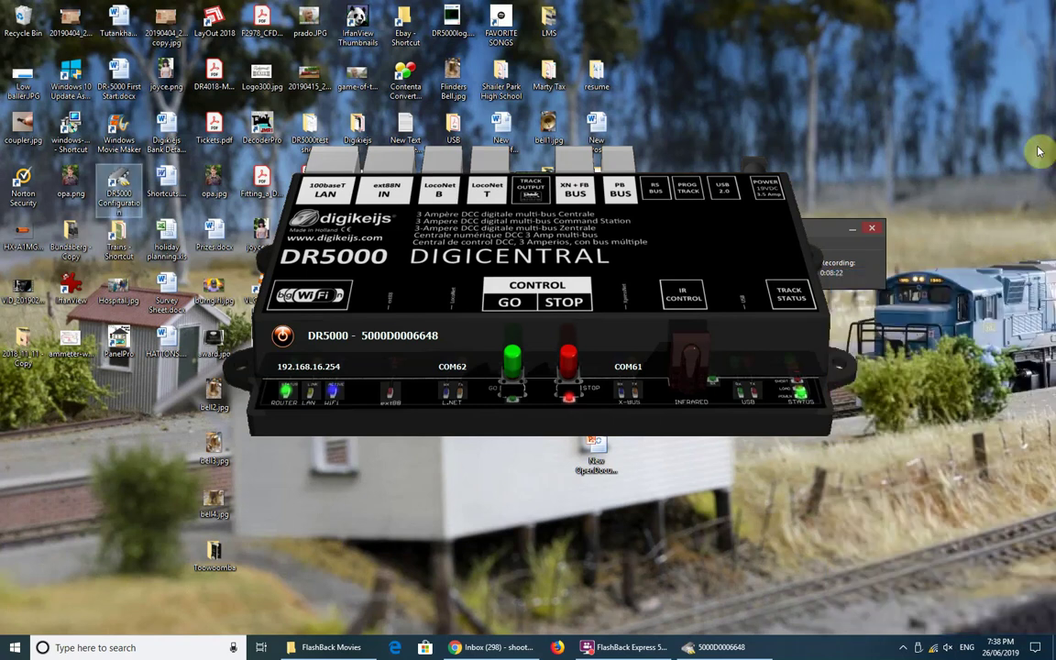
# - Try shortening the SSID to MYRAILWAY in the WiFi properties and discard the edit
pyautogui.click(333, 299)
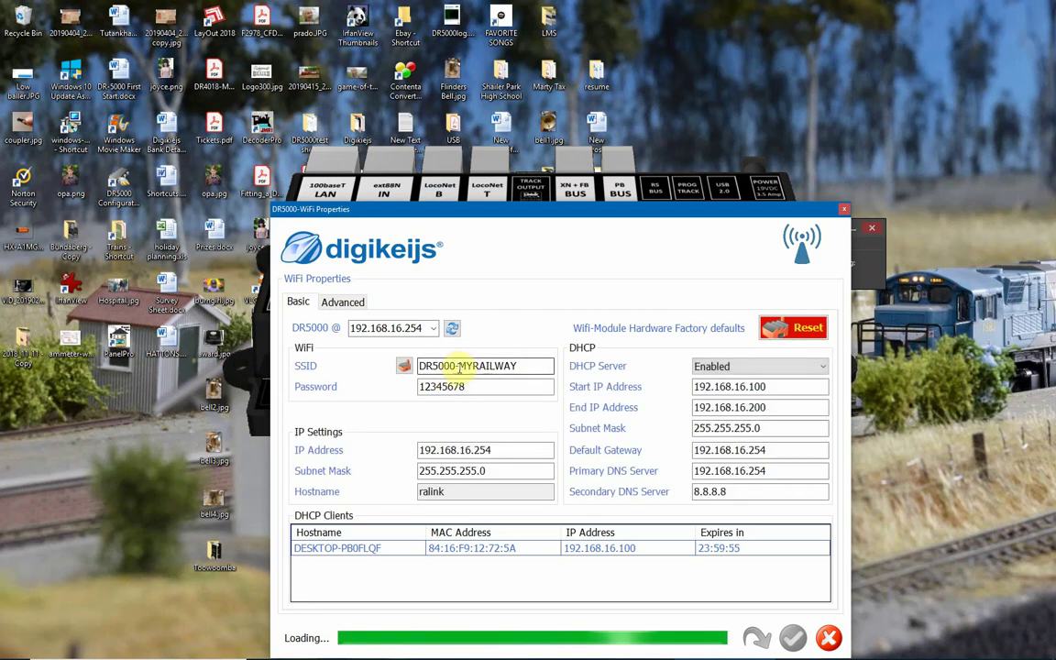
pyautogui.moveTo(456, 366); pyautogui.dragTo(403, 366)
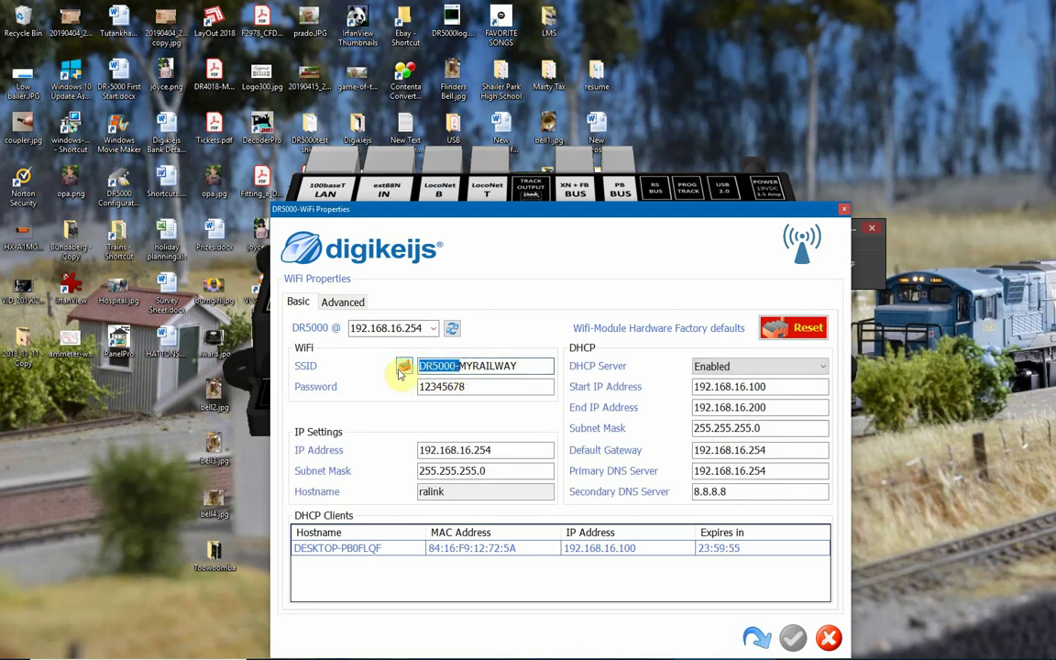
pyautogui.press('BackSpace')
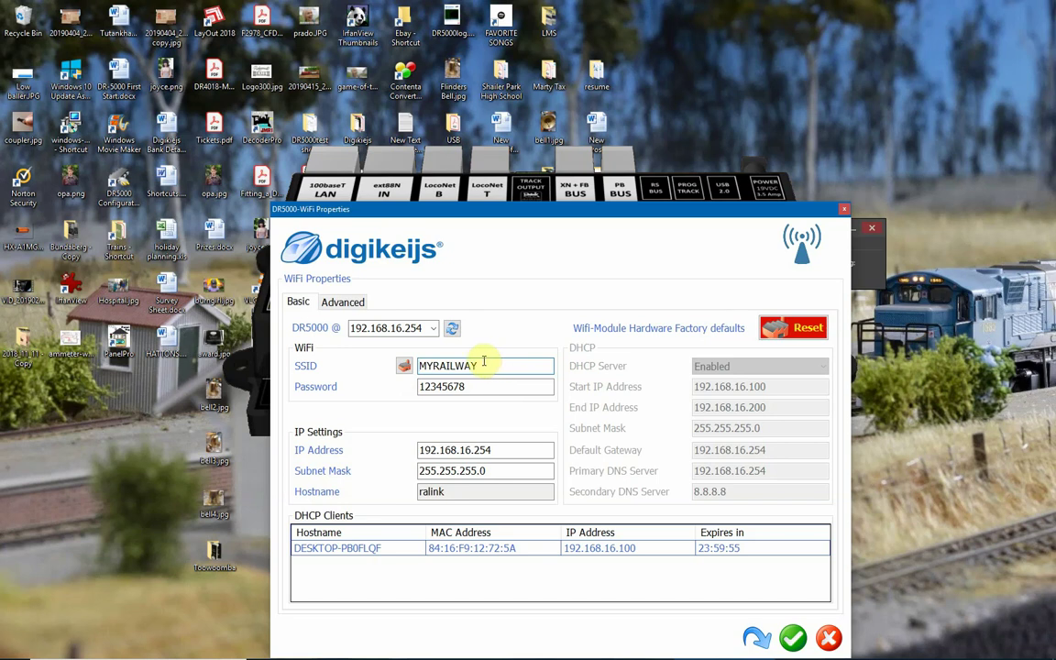
pyautogui.click(829, 639)
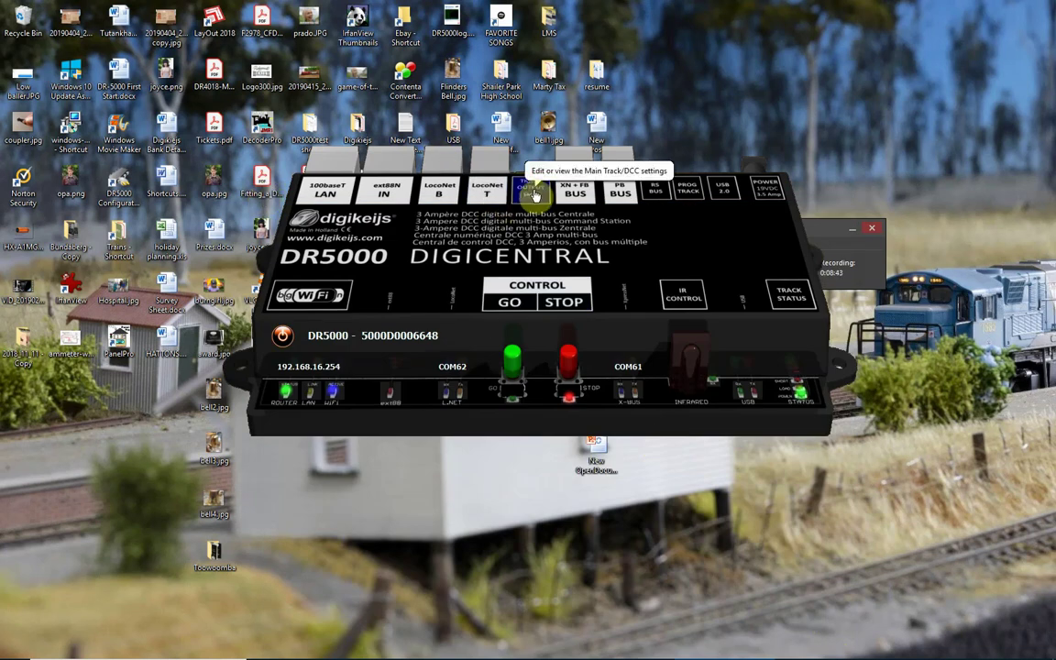
# - Export the DR5000 settings from the Control properties as 20190625DR5000-Settings.xml, replacing the existing file, and close the dialog
pyautogui.click(545, 295)
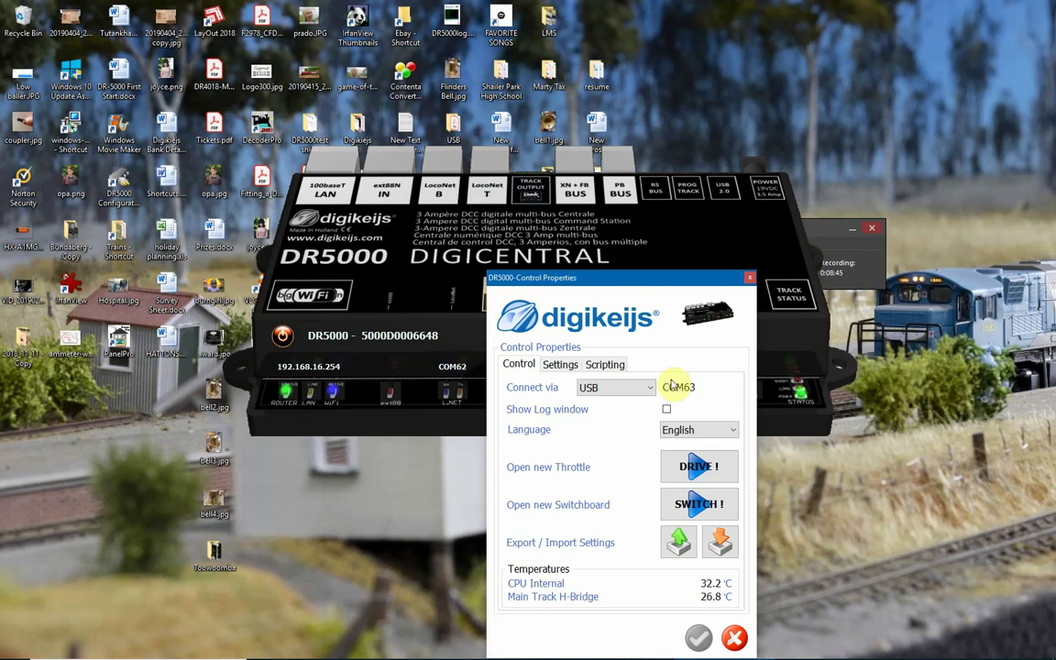
pyautogui.moveTo(672, 275); pyautogui.dragTo(614, 86)
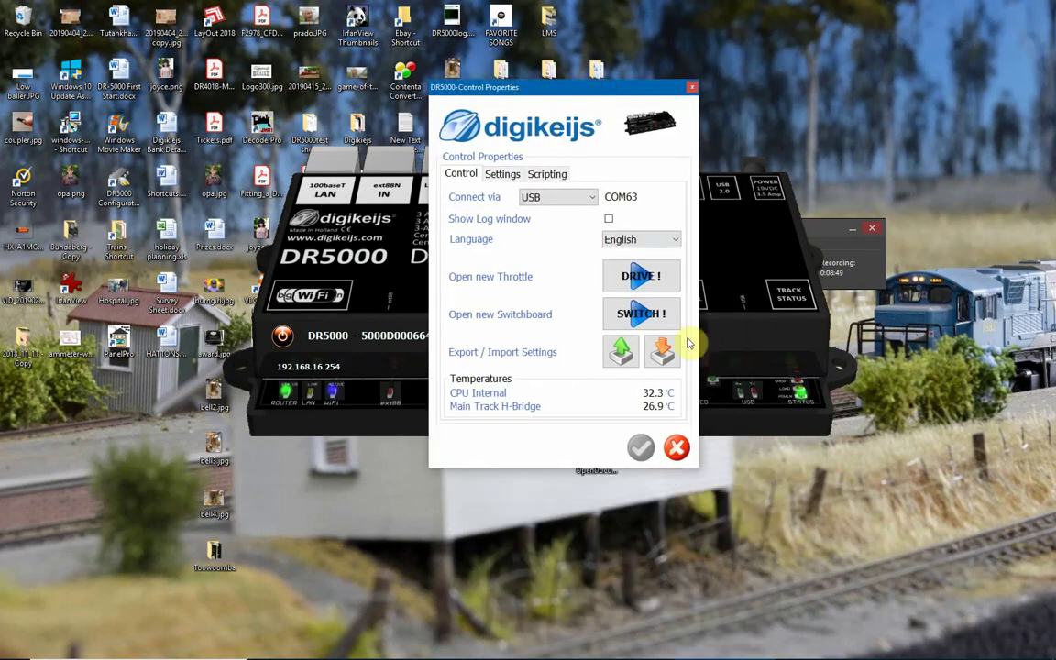
pyautogui.click(621, 356)
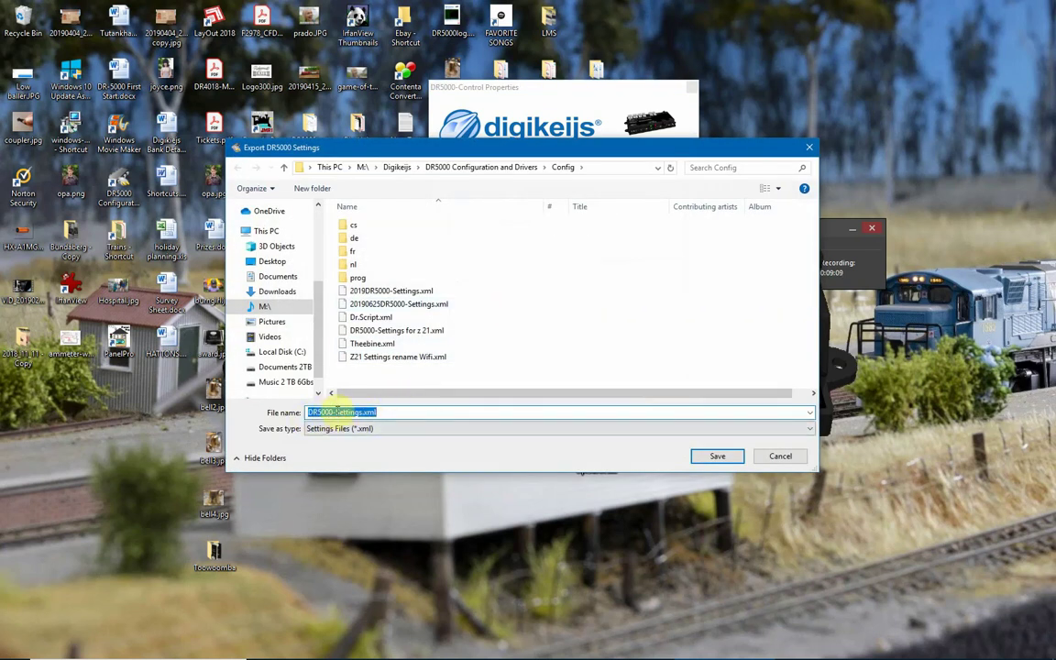
pyautogui.click(336, 411)
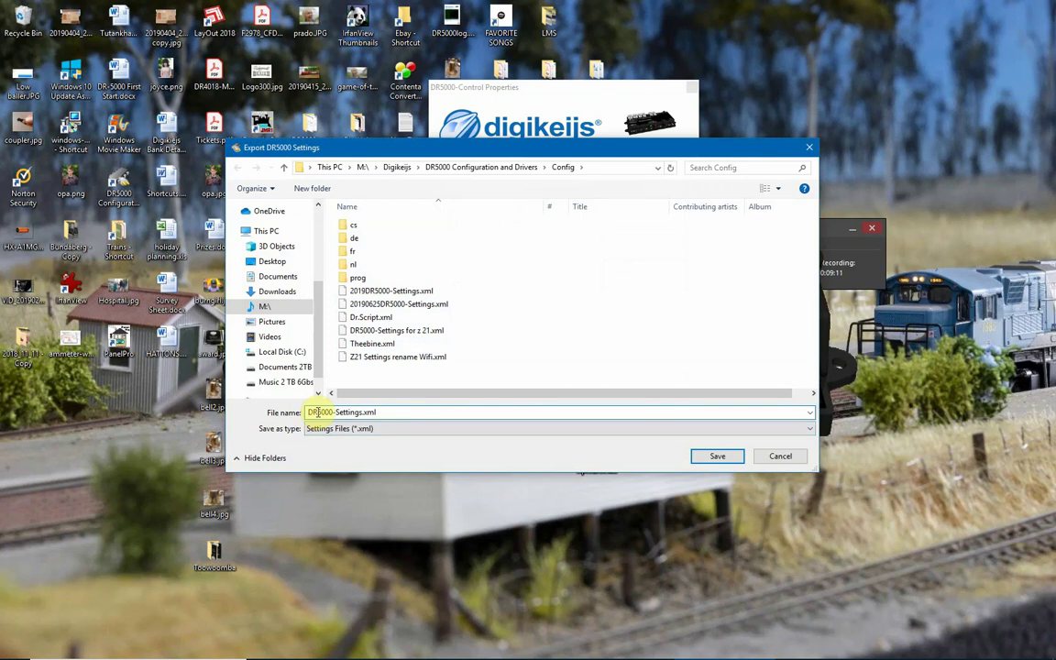
pyautogui.write('0190625')
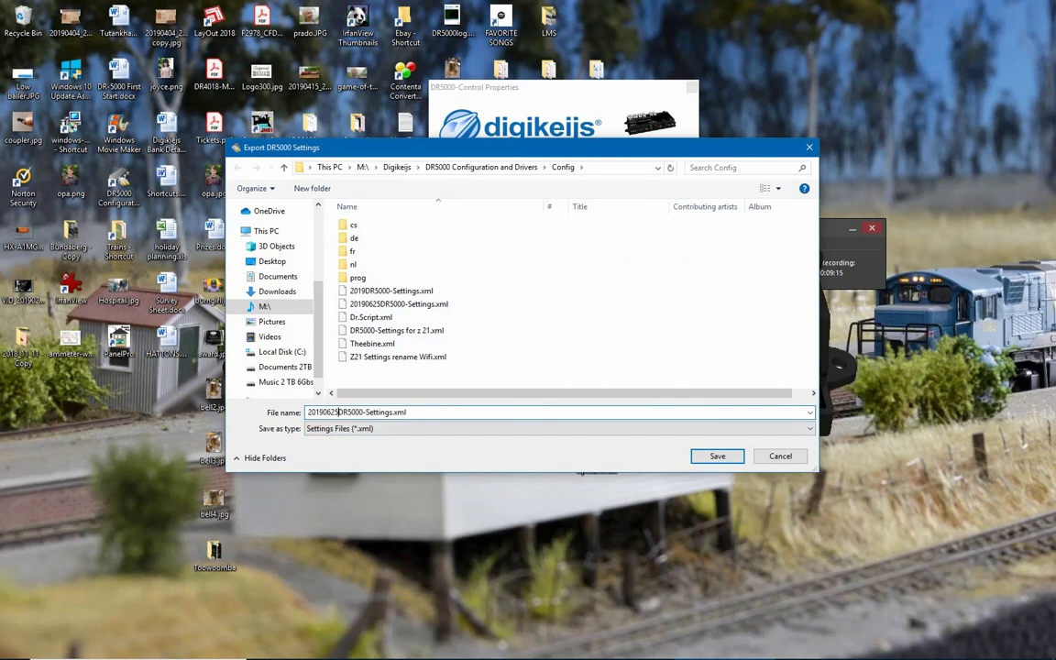
pyautogui.click(716, 456)
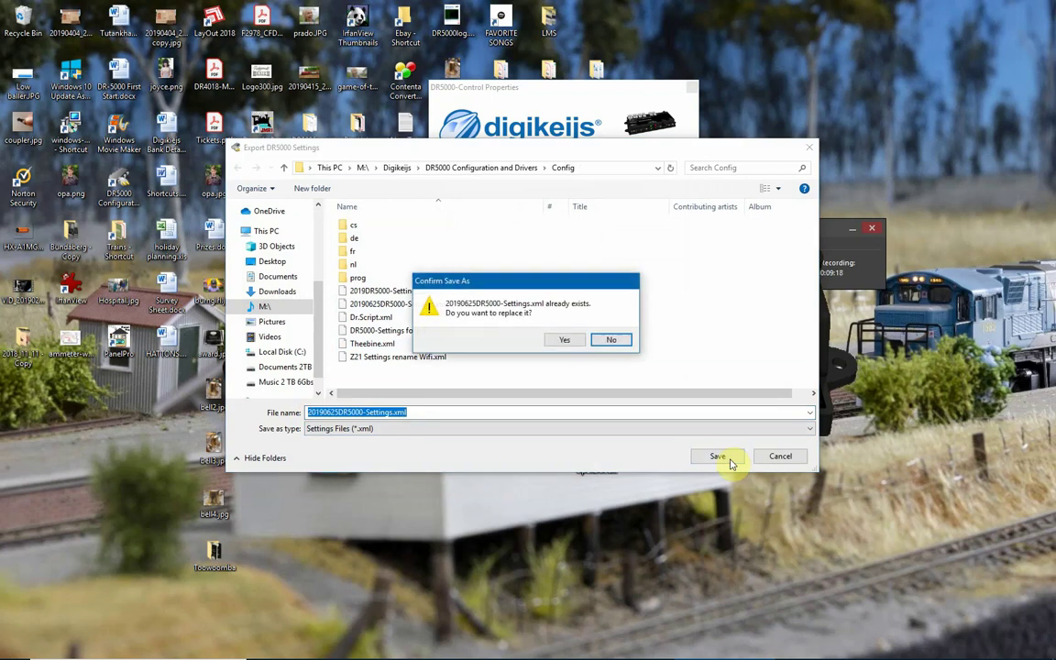
pyautogui.click(562, 340)
pyautogui.click(570, 374)
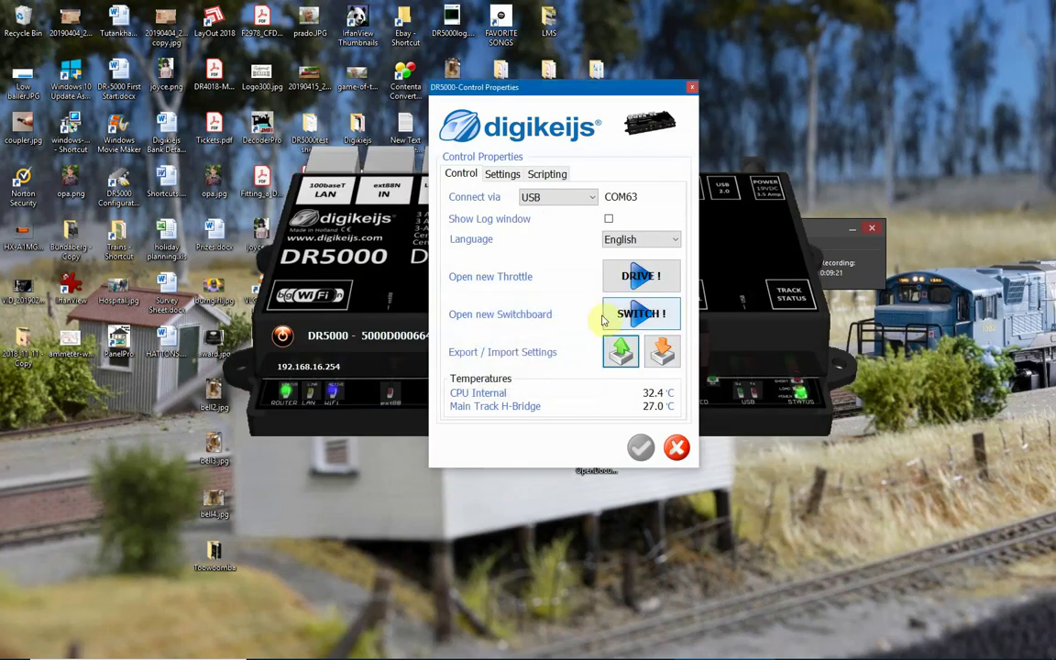
pyautogui.click(693, 88)
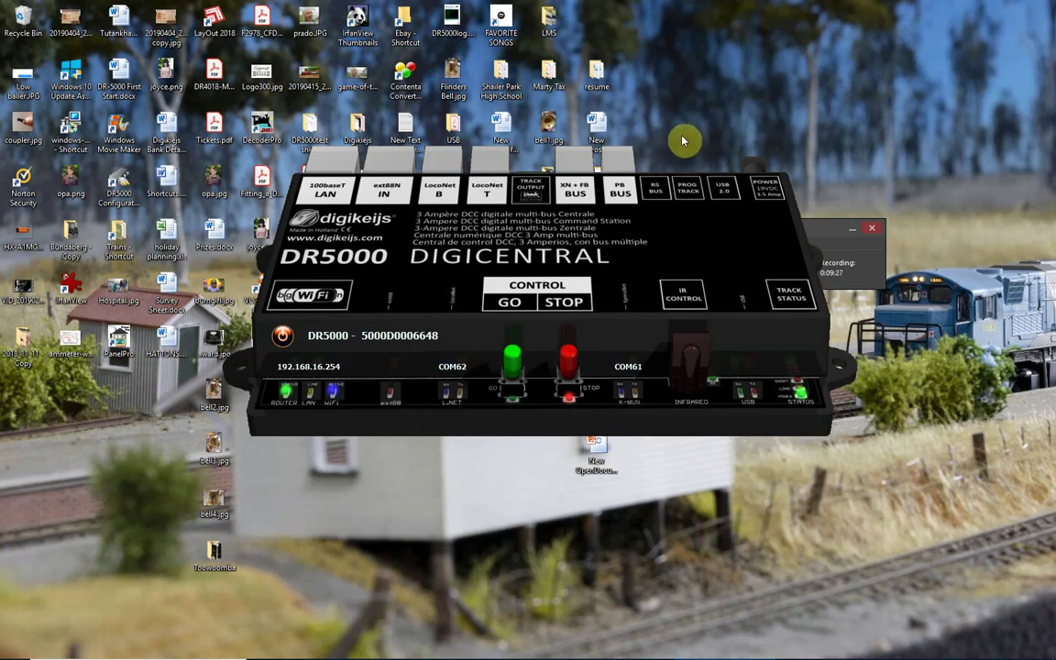
# - Review the track output's DCC properties, including the maximum track current and short circuit delay, and close the dialog
pyautogui.click(528, 196)
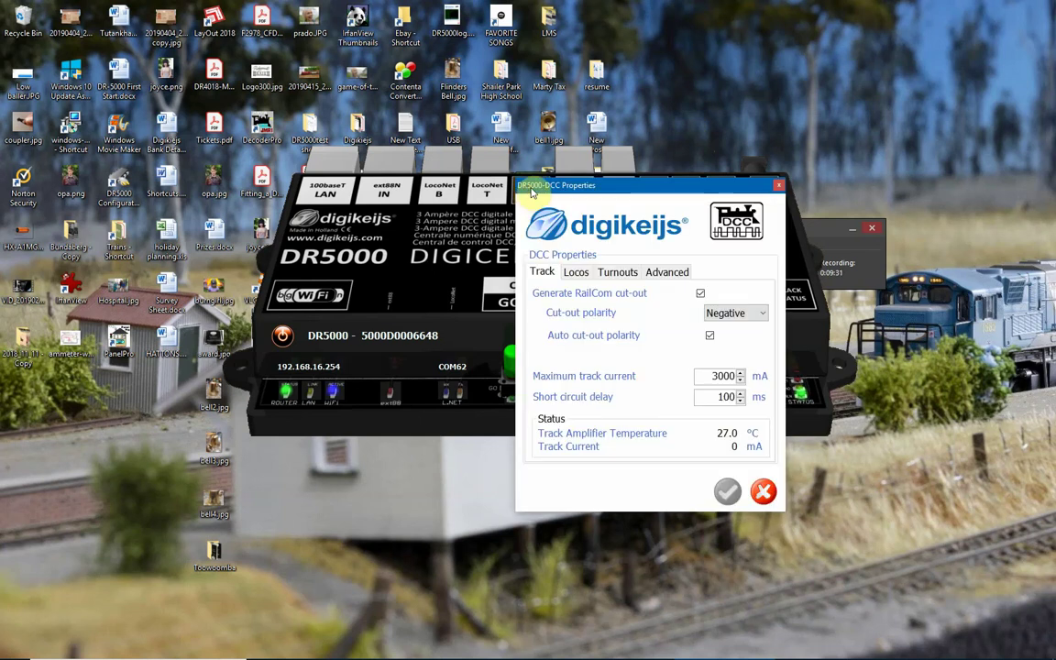
pyautogui.doubleClick(716, 396)
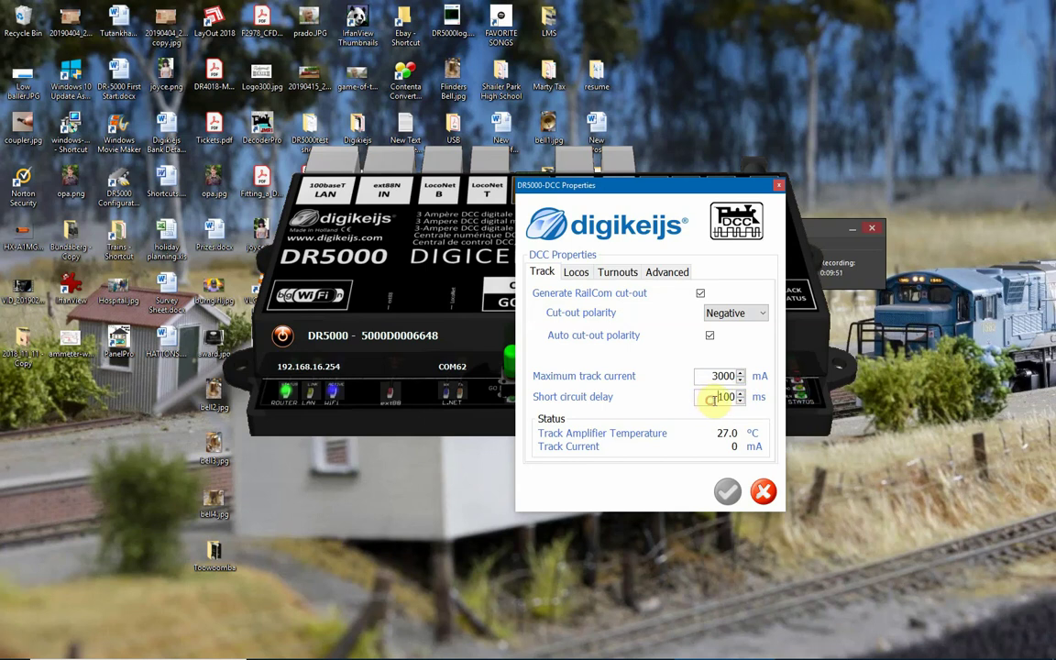
pyautogui.doubleClick(711, 399)
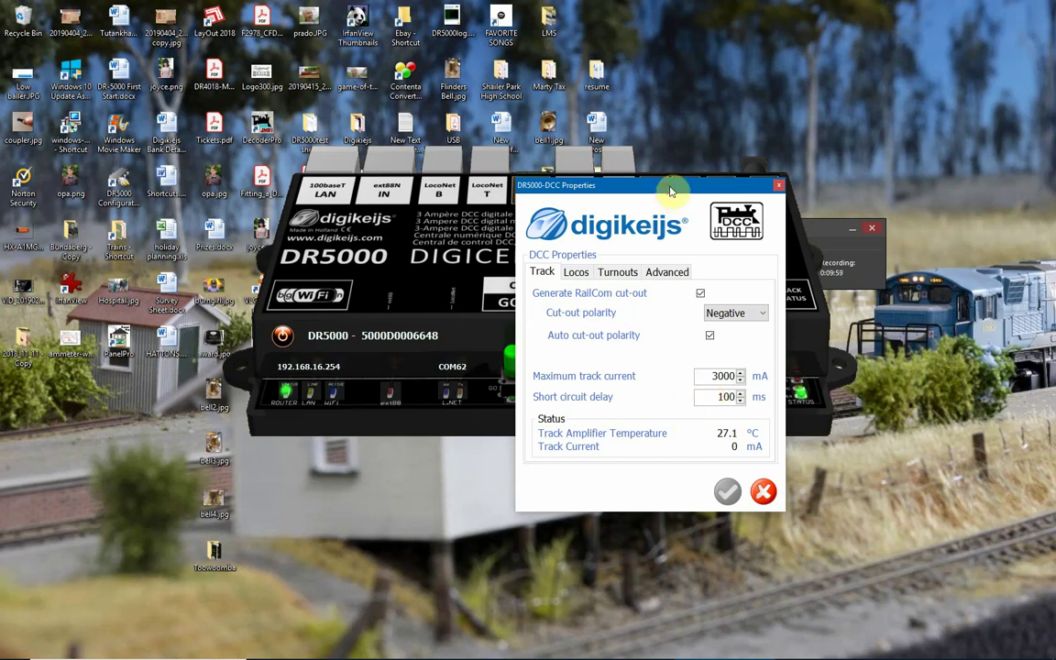
pyautogui.moveTo(670, 191); pyautogui.dragTo(768, 132)
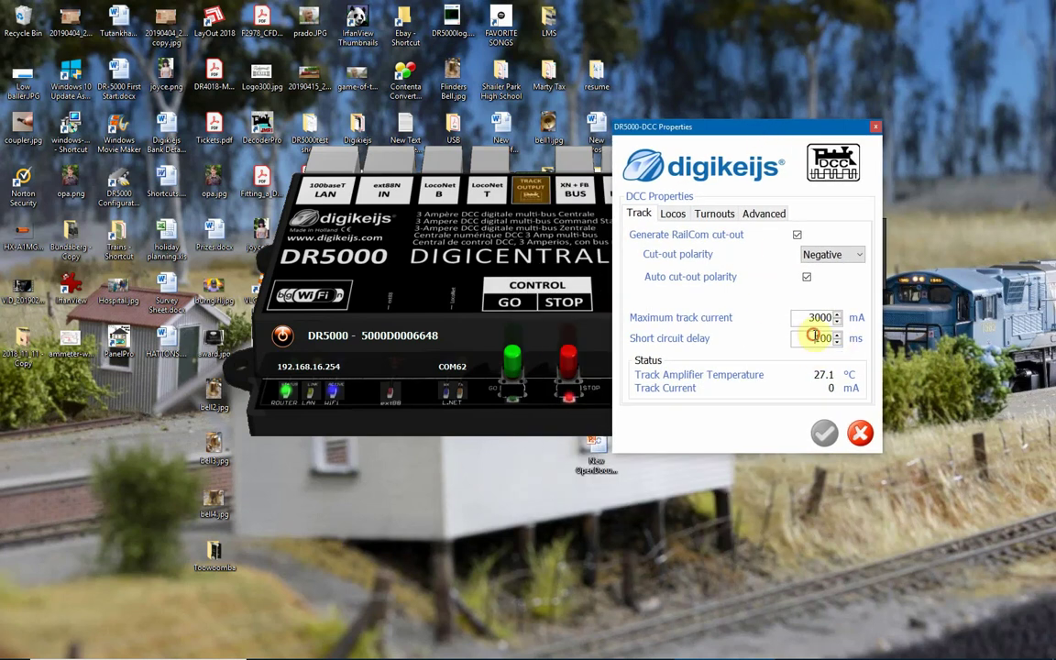
pyautogui.moveTo(813, 337); pyautogui.dragTo(839, 337)
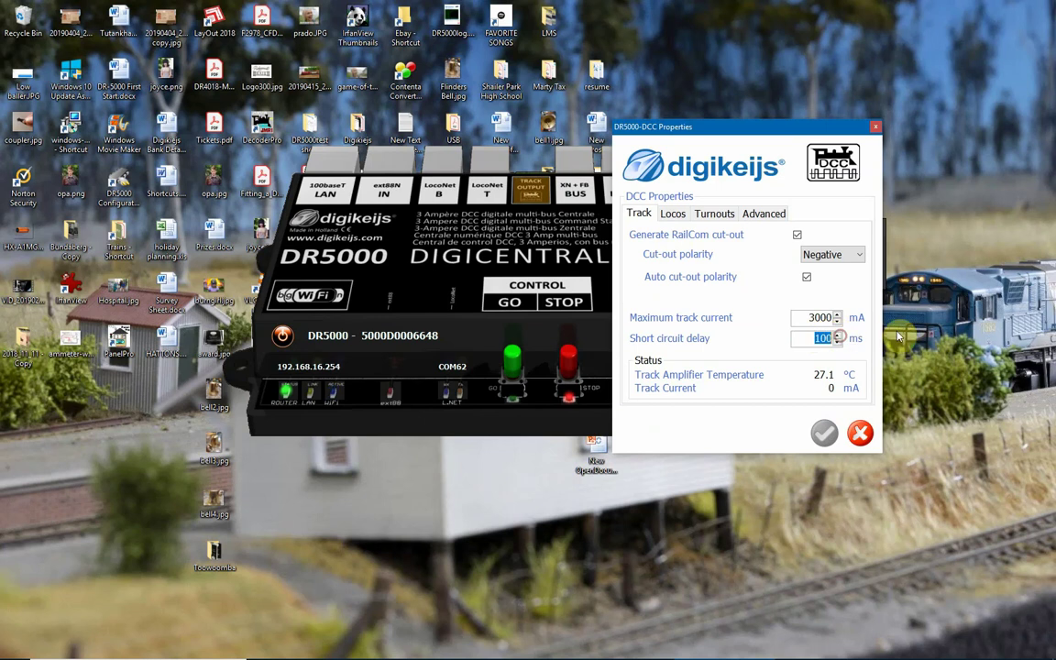
pyautogui.click(874, 129)
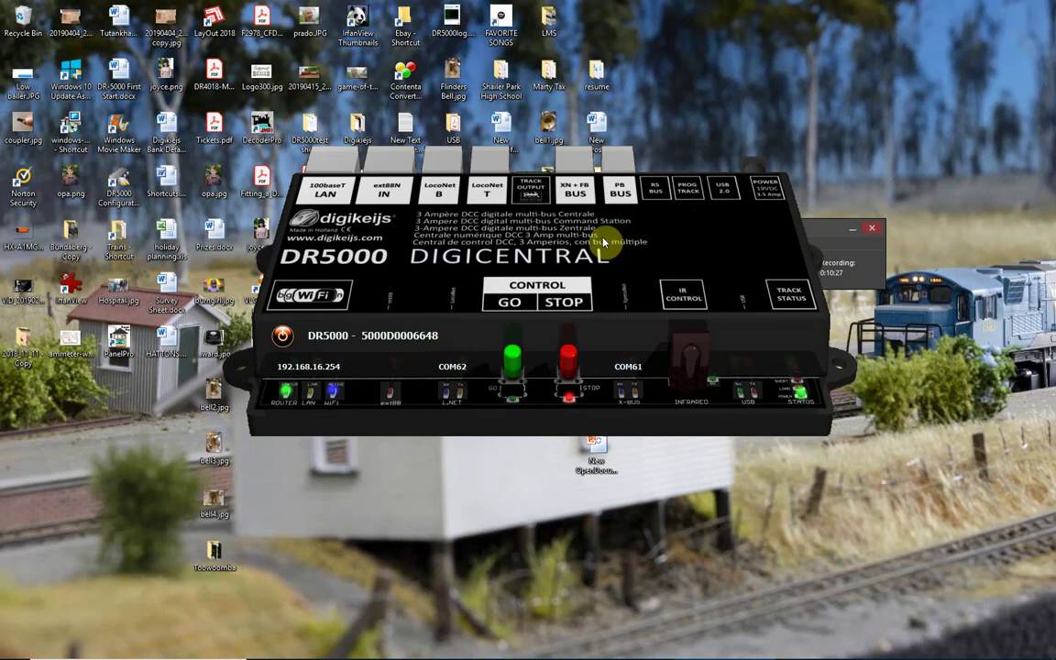
# - Set the last short loco address to 127 in the track output's DCC loco settings and apply it
pyautogui.click(531, 194)
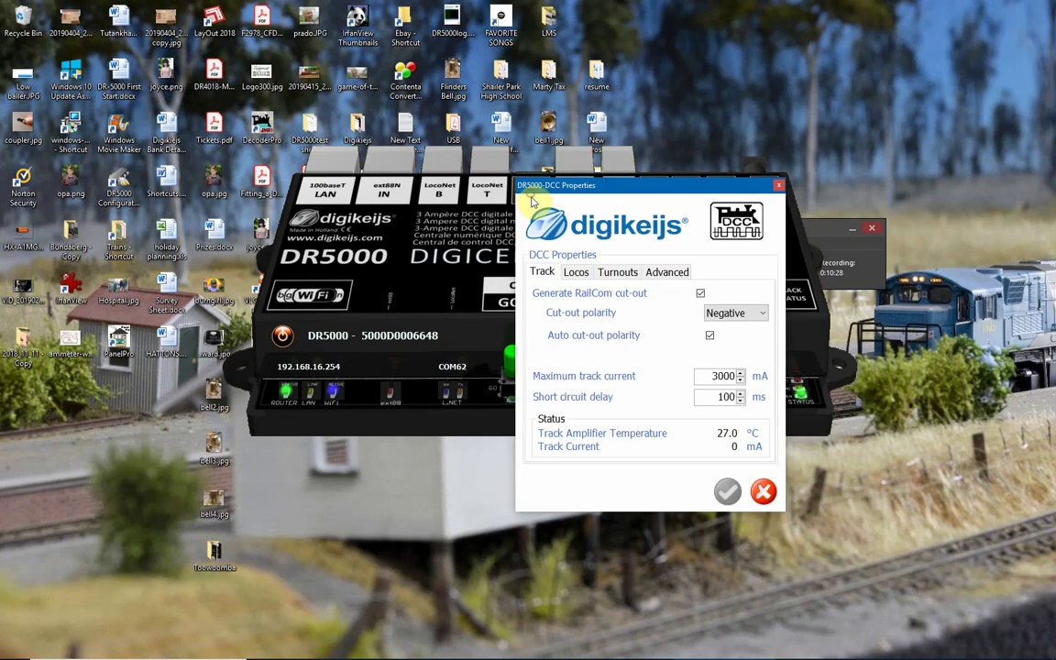
pyautogui.click(576, 274)
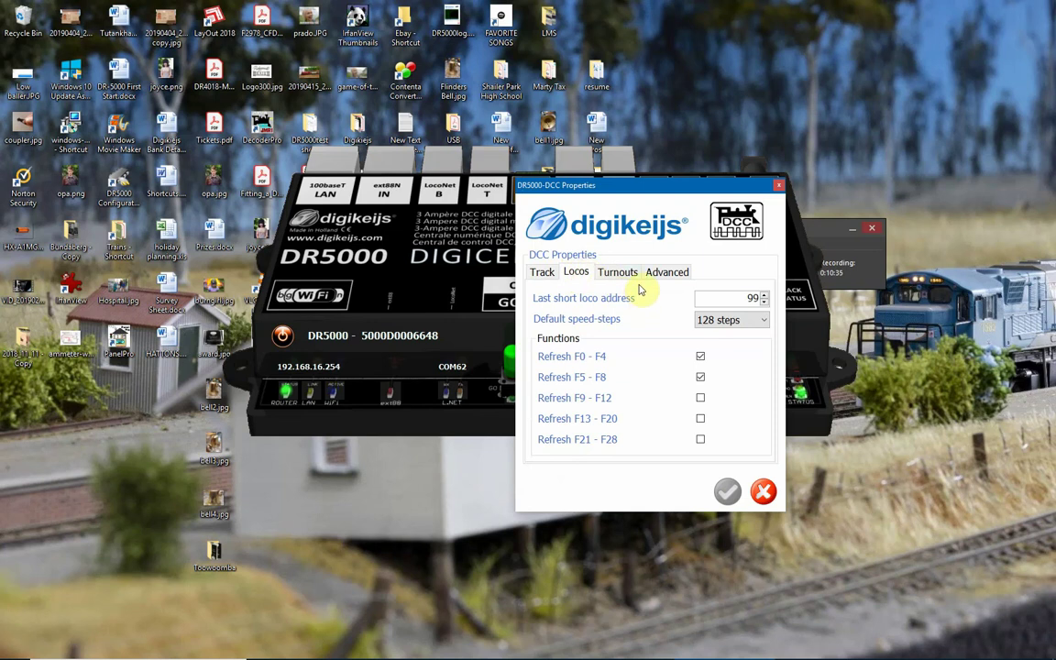
pyautogui.doubleClick(749, 297)
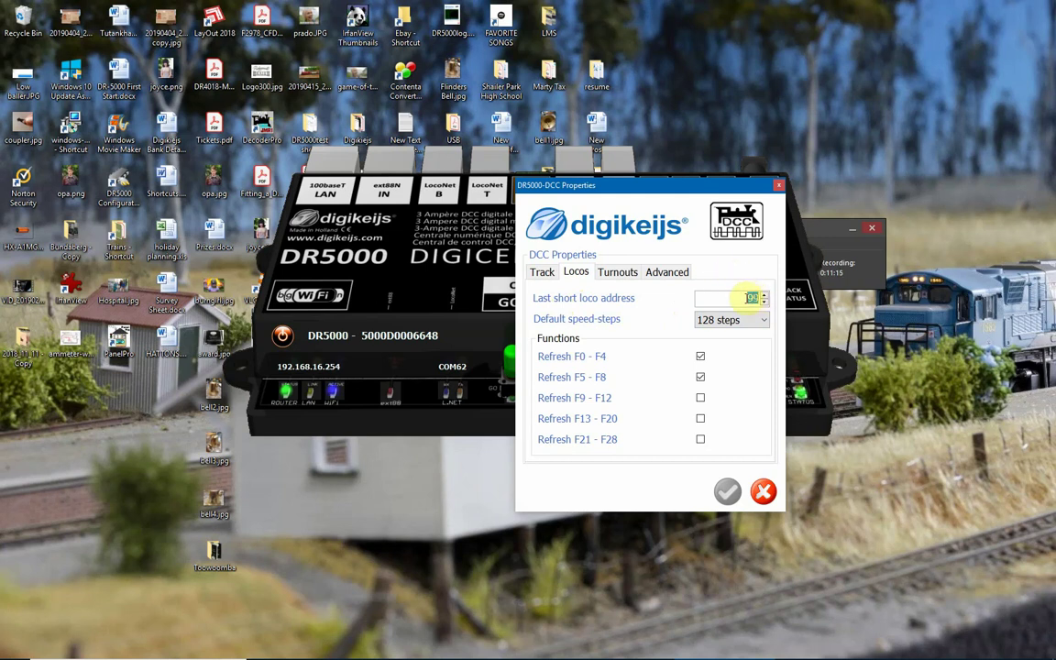
pyautogui.click(737, 298)
pyautogui.moveTo(737, 298); pyautogui.dragTo(763, 294)
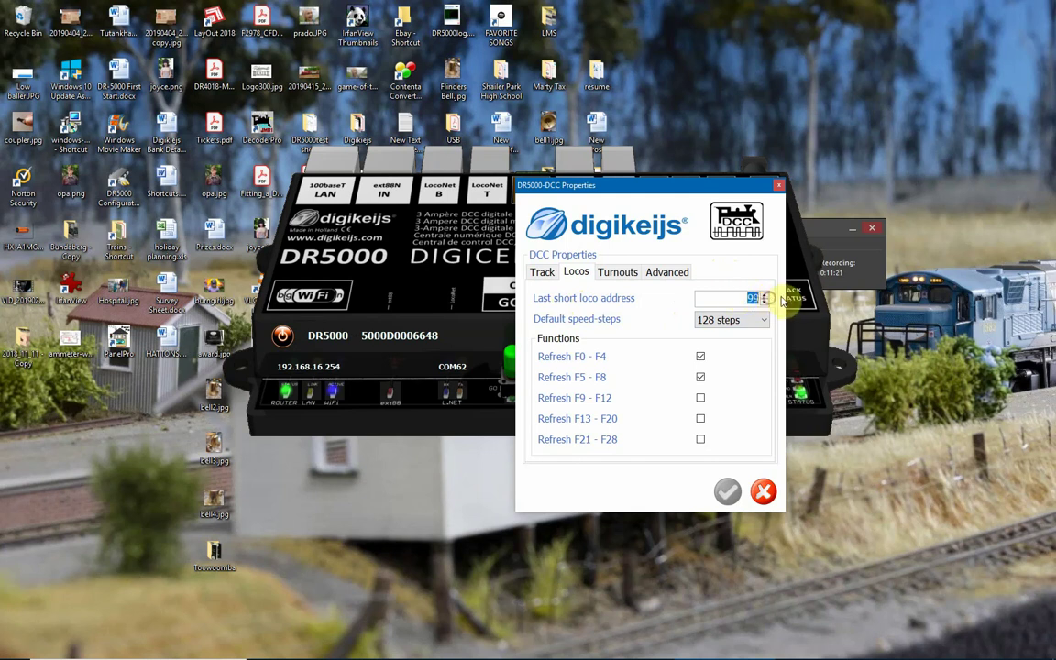
pyautogui.write('127')
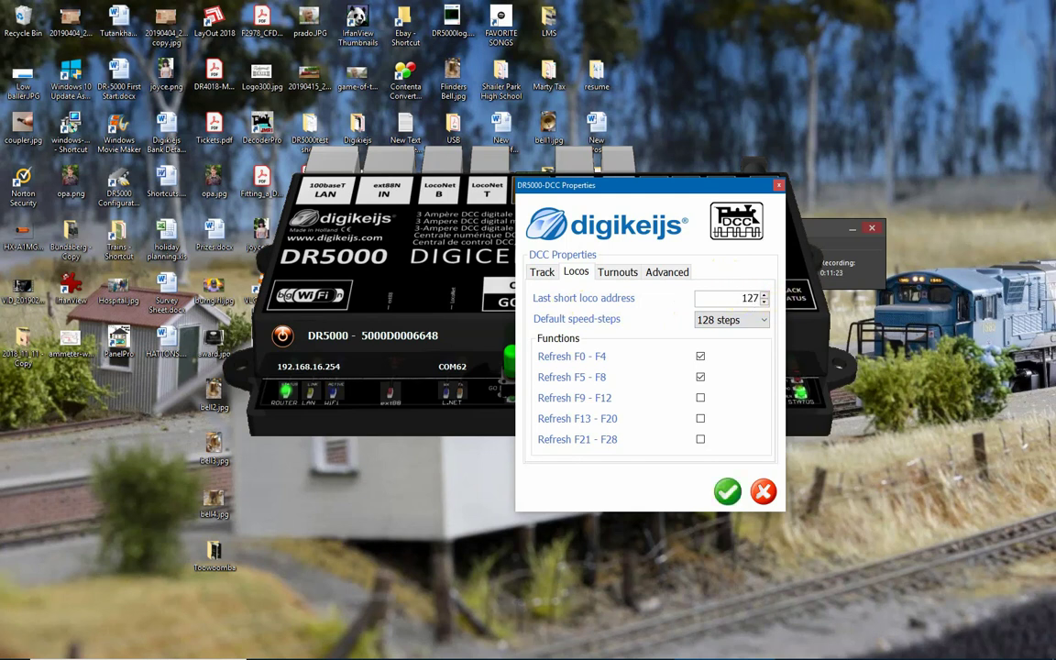
pyautogui.click(727, 496)
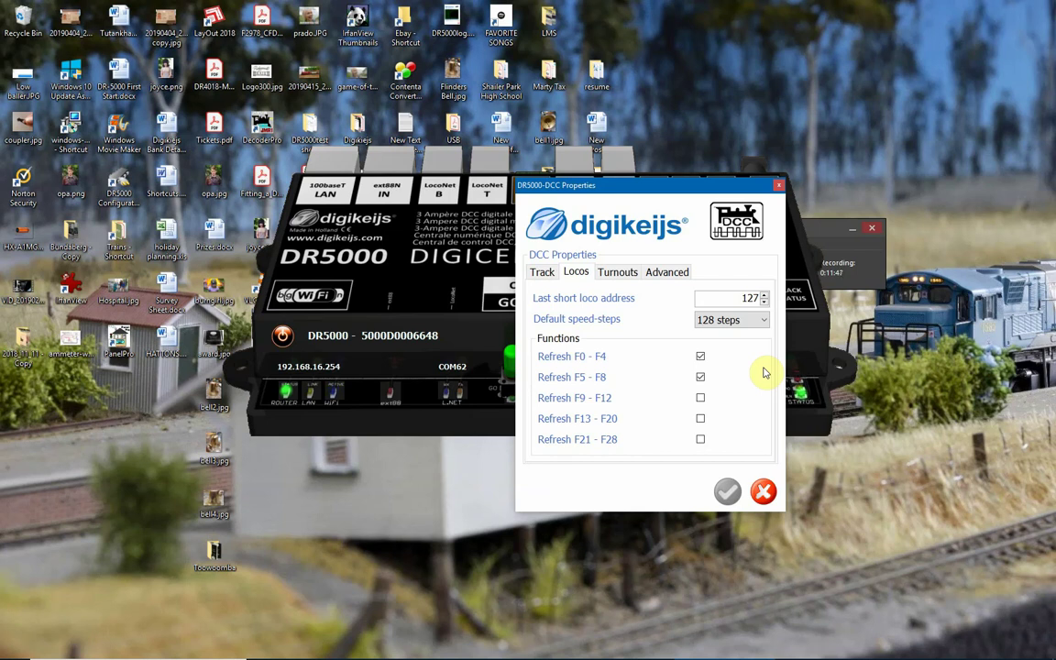
# - Enable function refresh for F9 - F12, F13 - F20 and F21 - F28, apply it and close the DCC properties
pyautogui.click(700, 397)
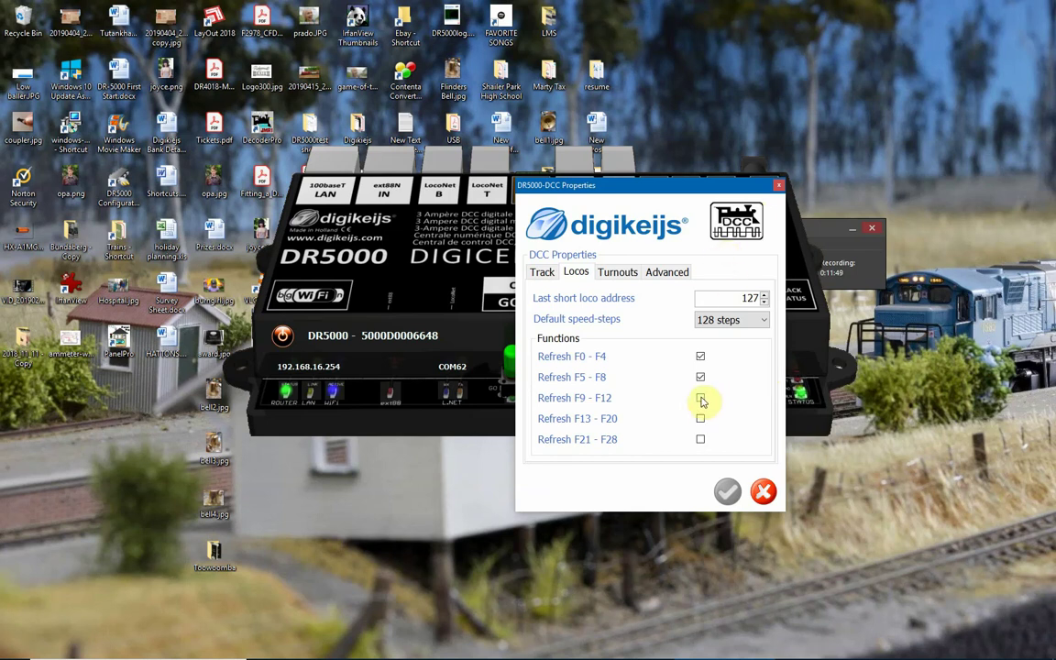
pyautogui.click(700, 419)
pyautogui.click(700, 439)
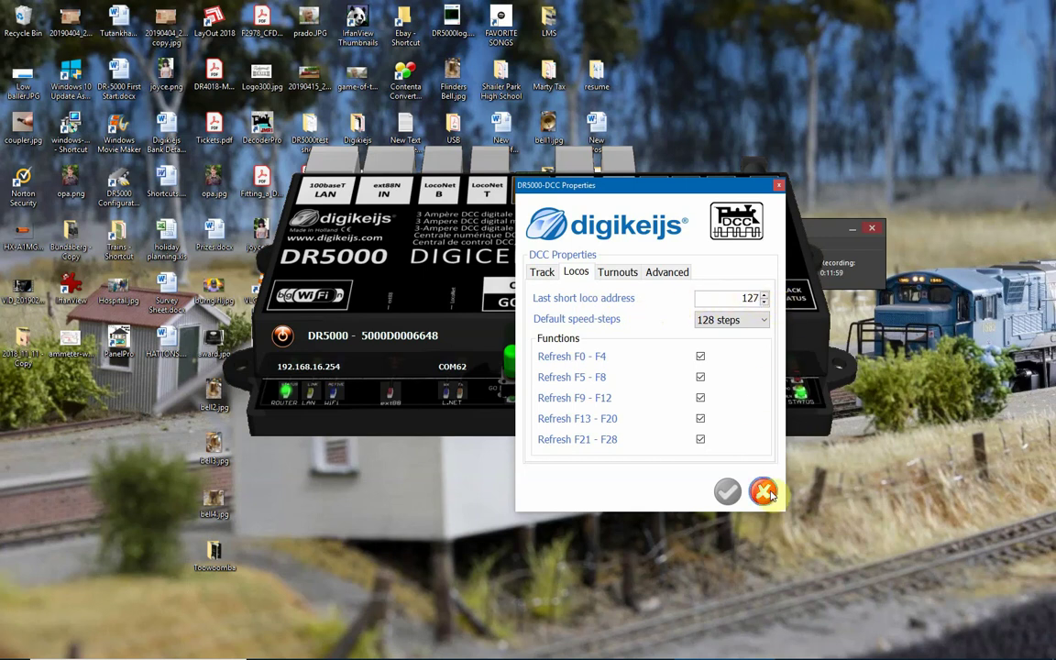
pyautogui.click(780, 187)
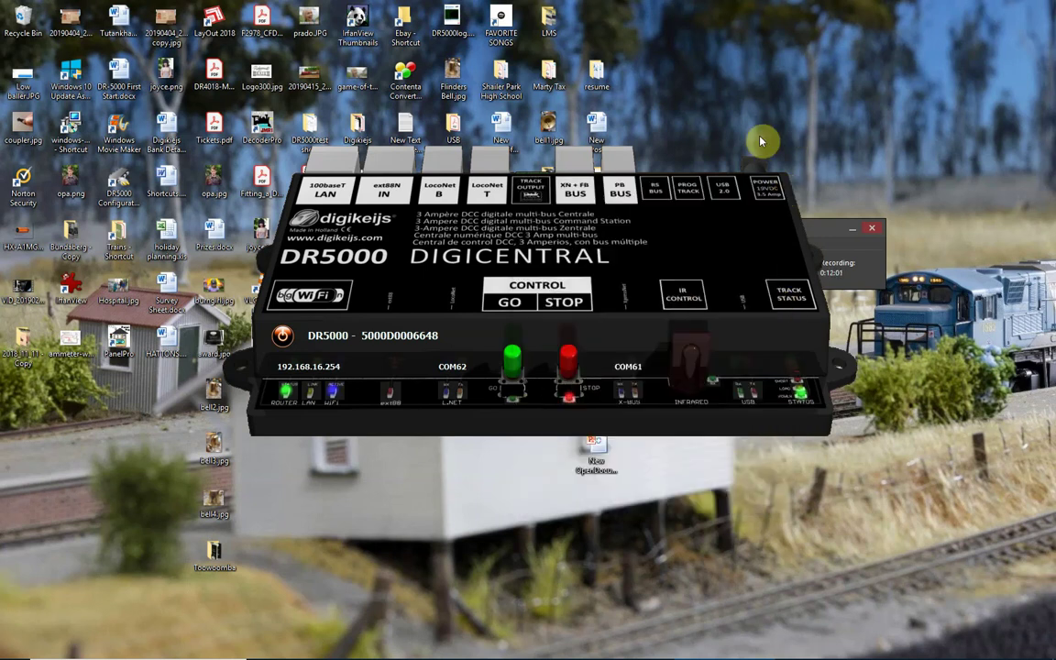
# - In the programming track's CV programming in Service mode, enter value 25 for CV number 3 and set the loco address to 112
pyautogui.click(690, 195)
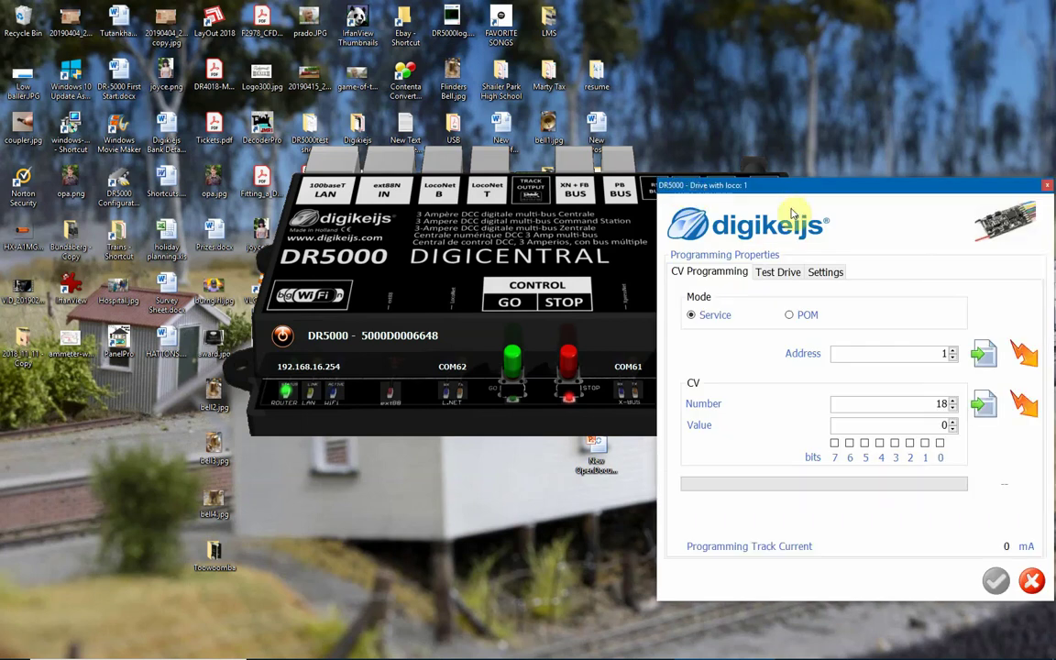
pyautogui.moveTo(823, 188); pyautogui.dragTo(586, 139)
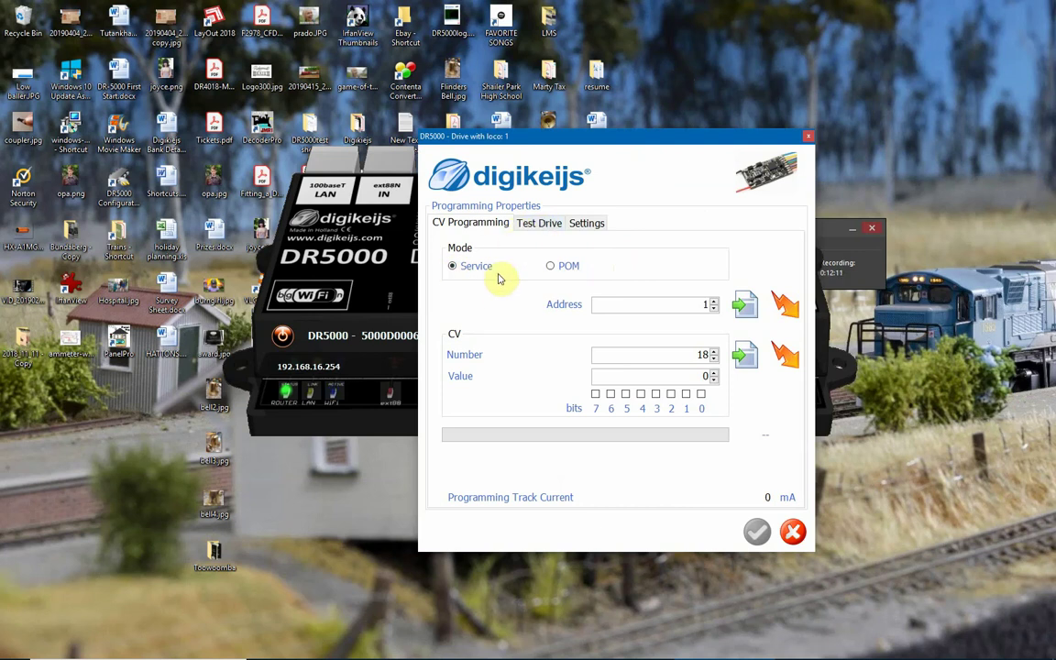
pyautogui.moveTo(687, 356); pyautogui.dragTo(724, 356)
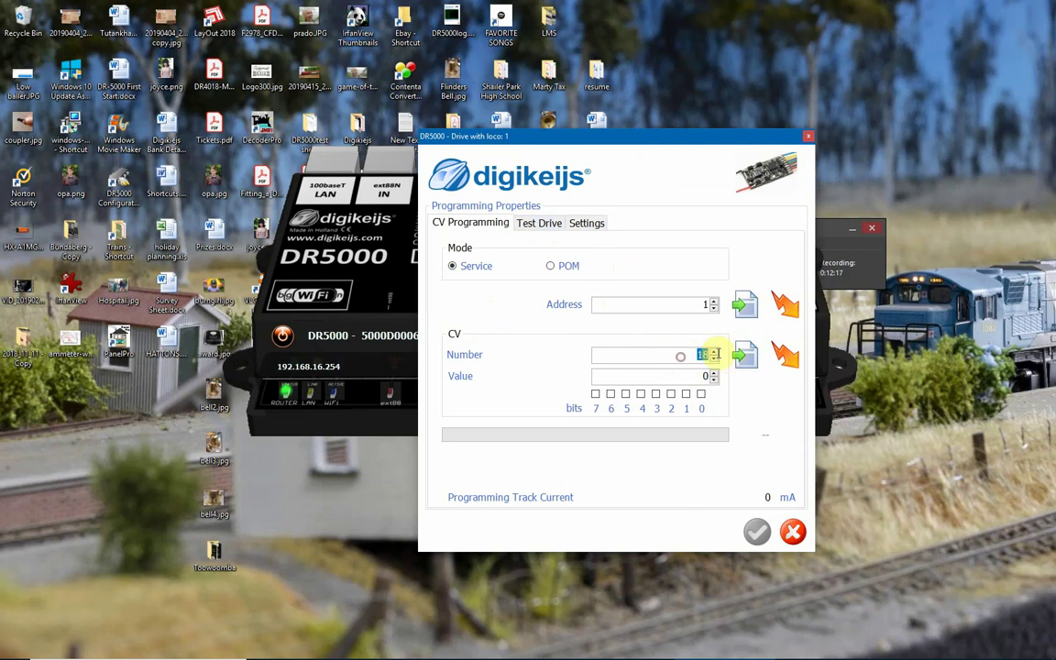
pyautogui.write('3')
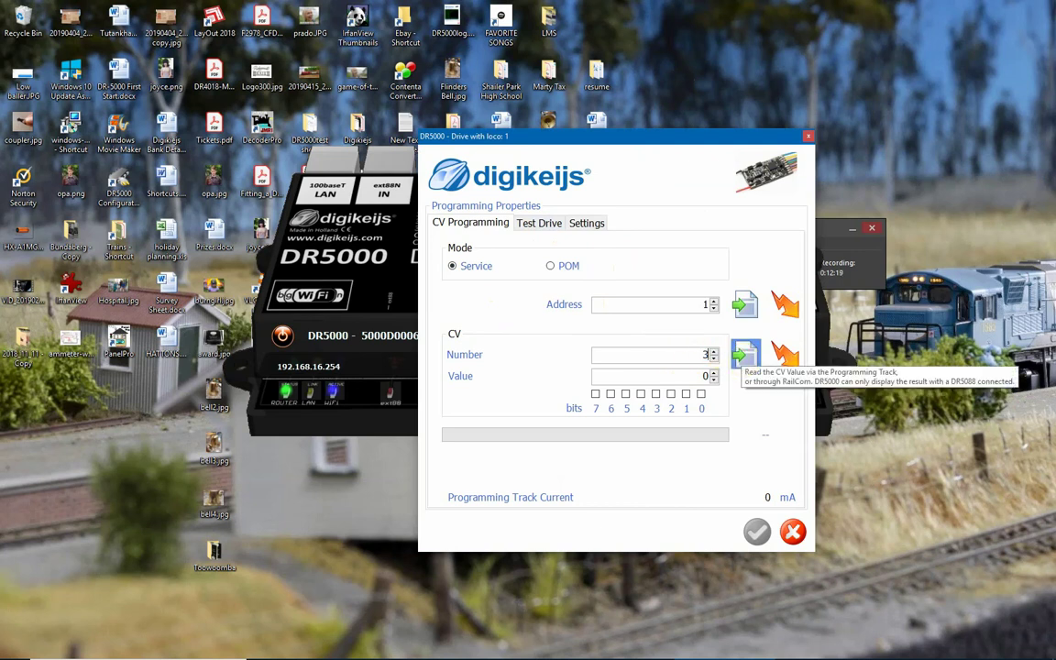
pyautogui.click(688, 376)
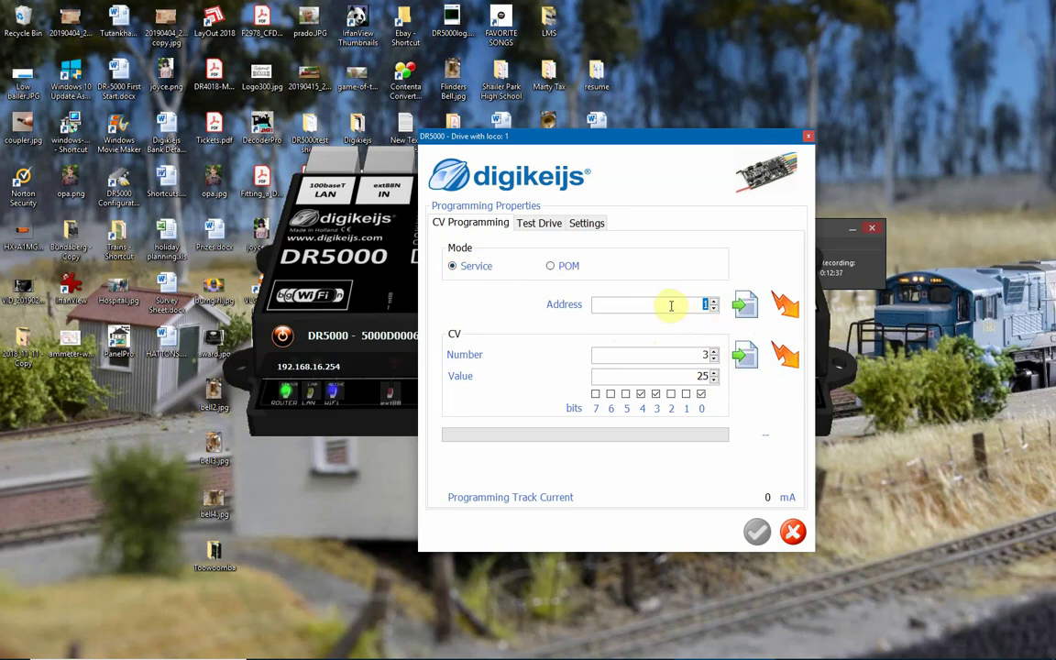
pyautogui.click(742, 312)
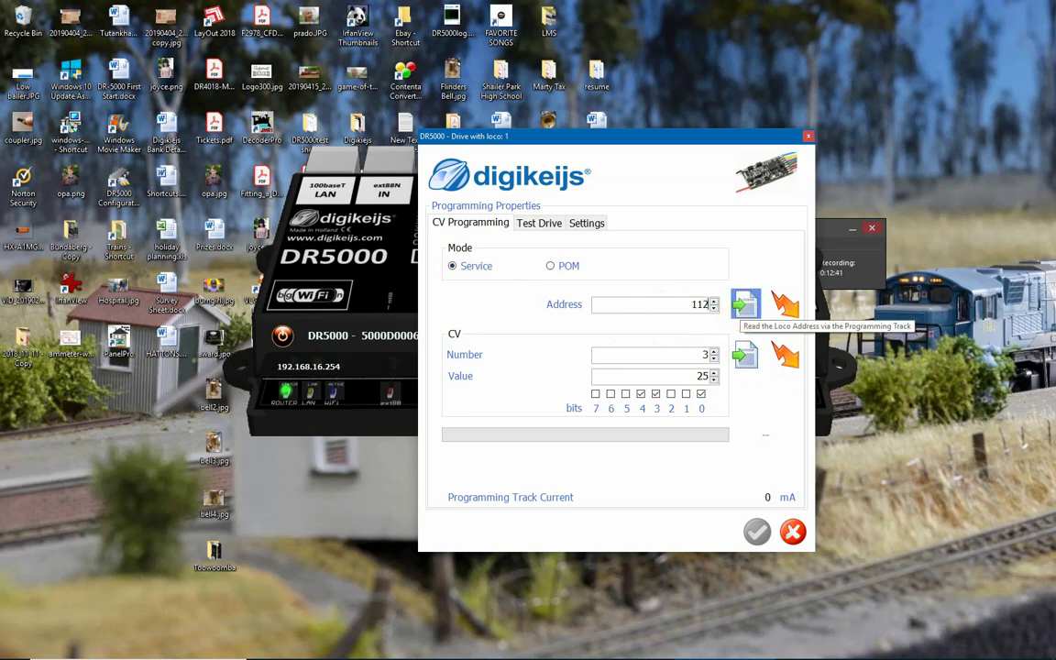
pyautogui.click(755, 313)
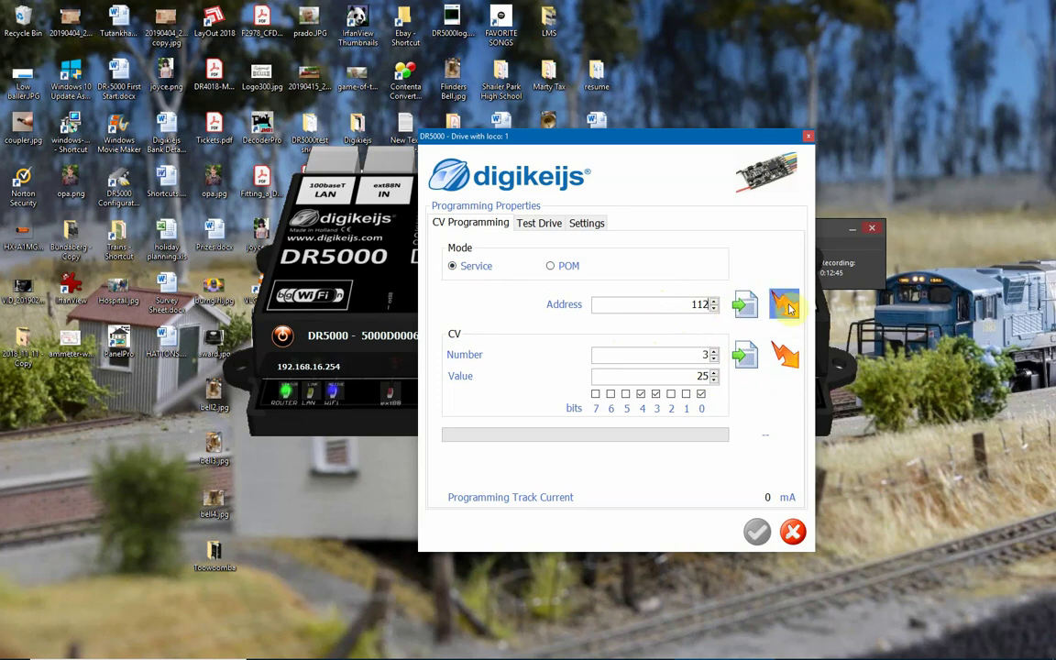
# - Review the Test Drive throttle and the programming settings, including the ACK delta current, and close the programming properties
pyautogui.click(541, 224)
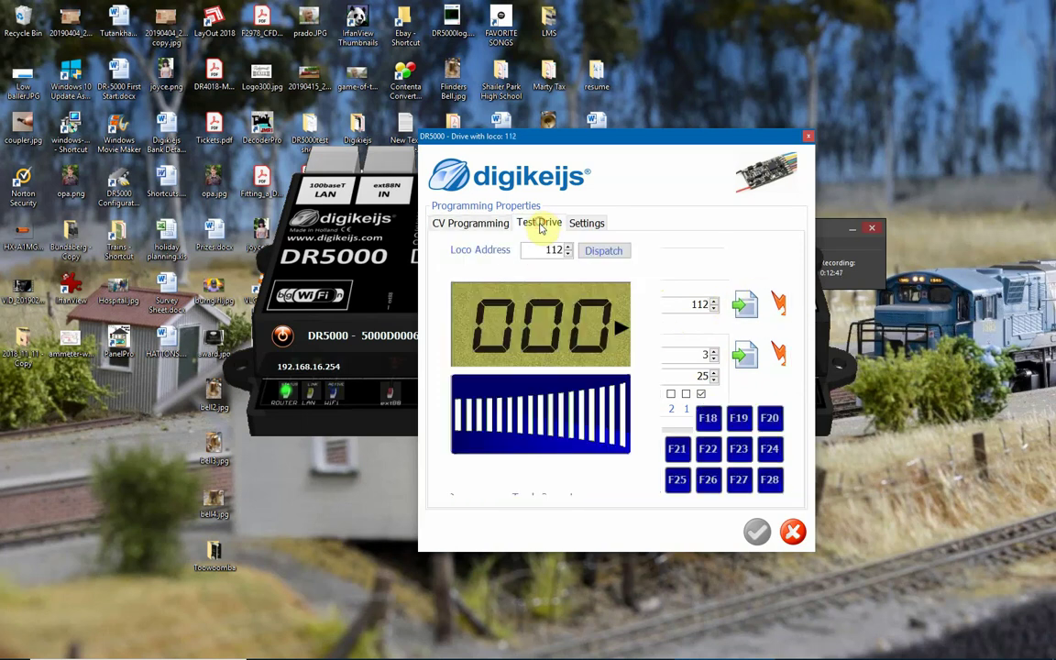
pyautogui.click(585, 224)
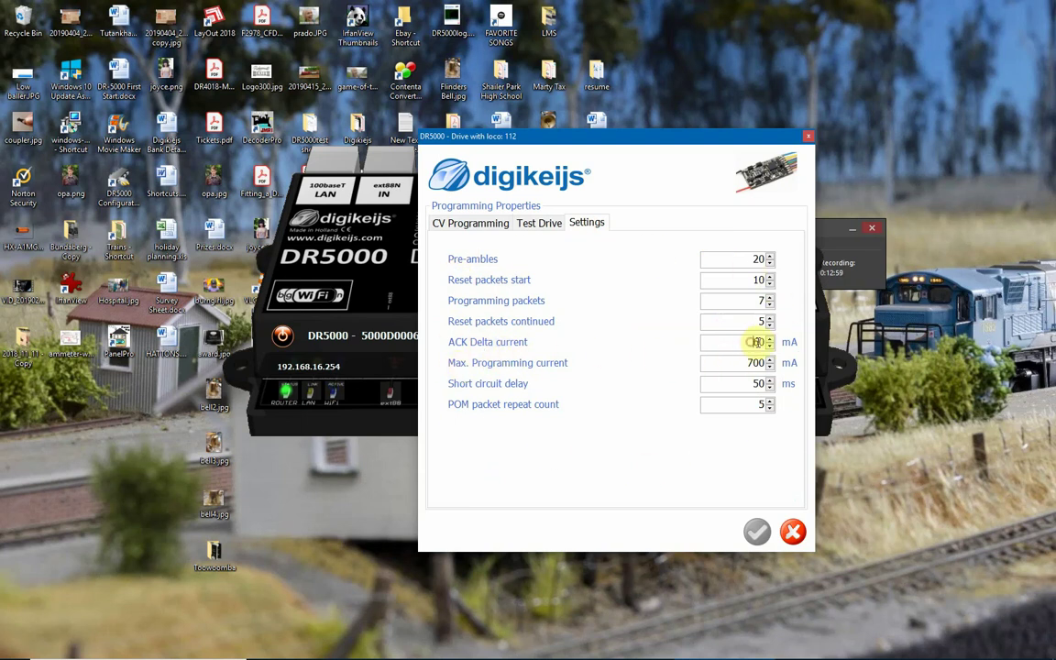
pyautogui.click(744, 344)
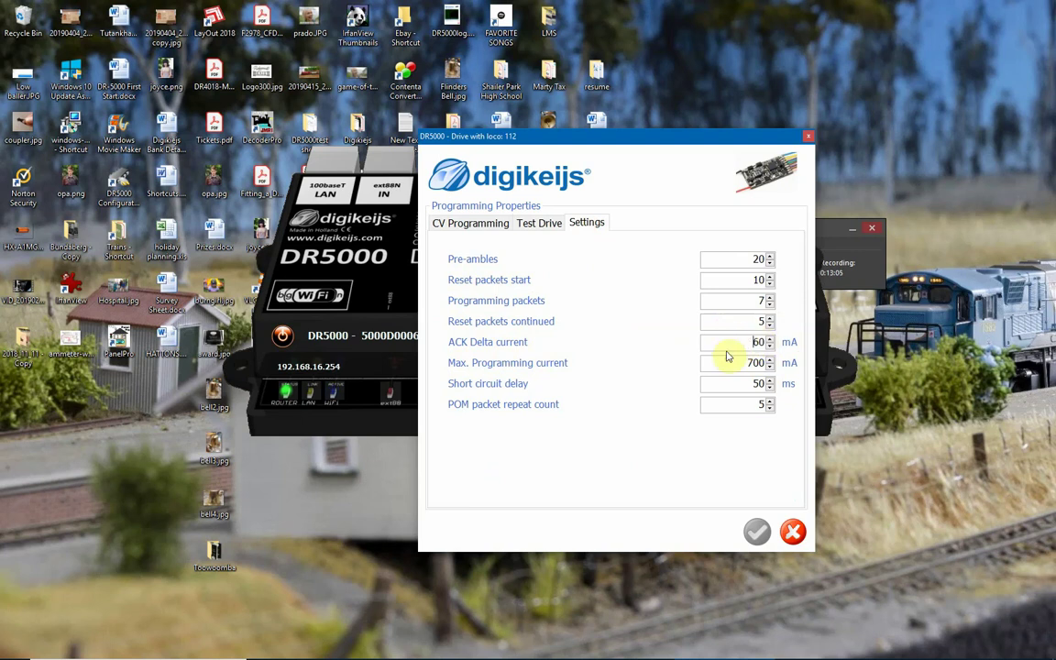
pyautogui.click(810, 140)
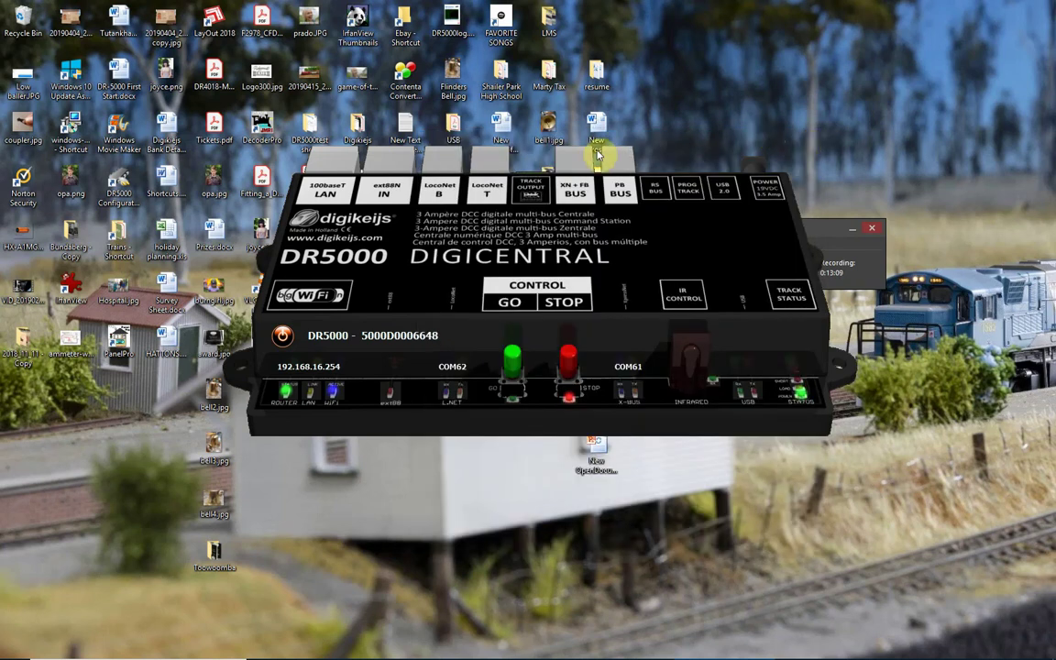
# - Review the last short loco address, default speed-steps and function refresh options in the track output's loco settings and close the dialog
pyautogui.click(535, 196)
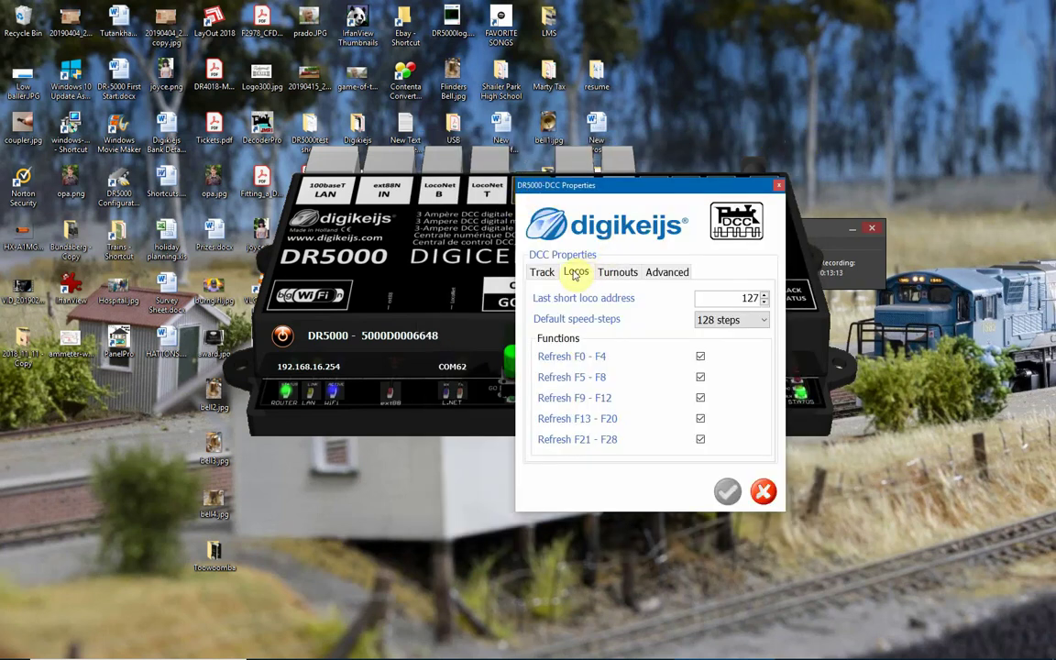
pyautogui.click(779, 186)
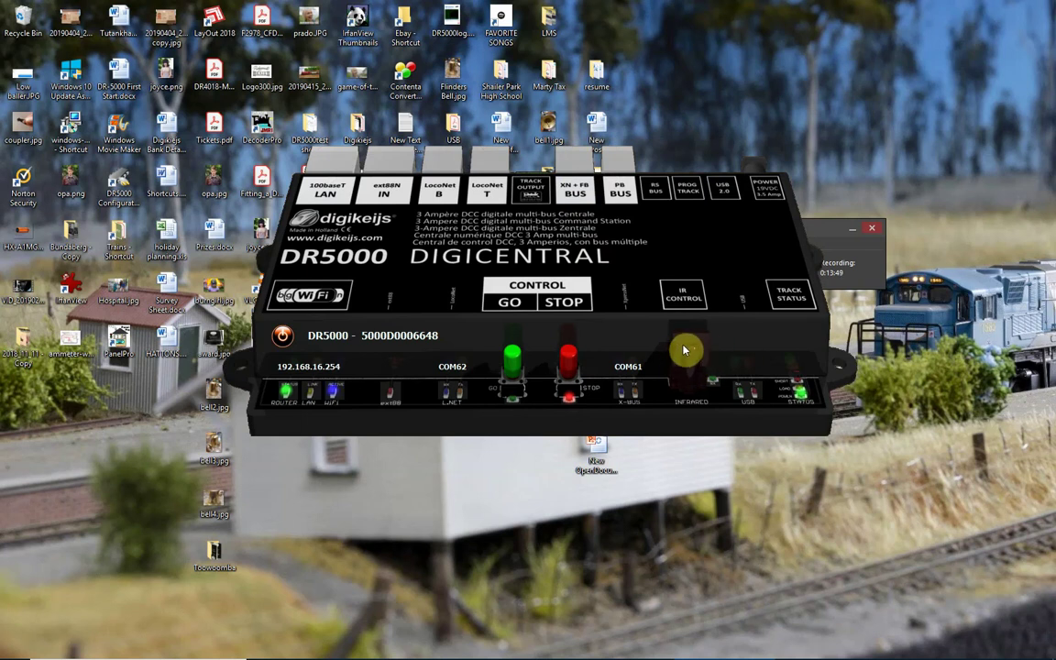
# - Open a new switchboard from the Control properties, set its turnout address to 17, activate Go and switch turnout 17 to green
pyautogui.click(547, 292)
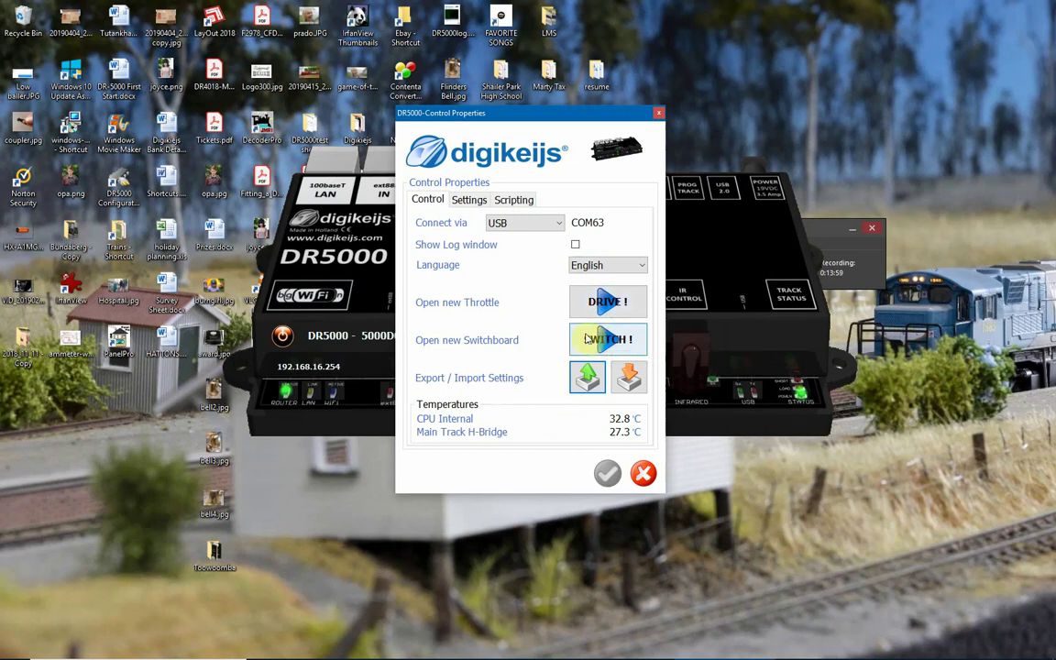
pyautogui.click(587, 339)
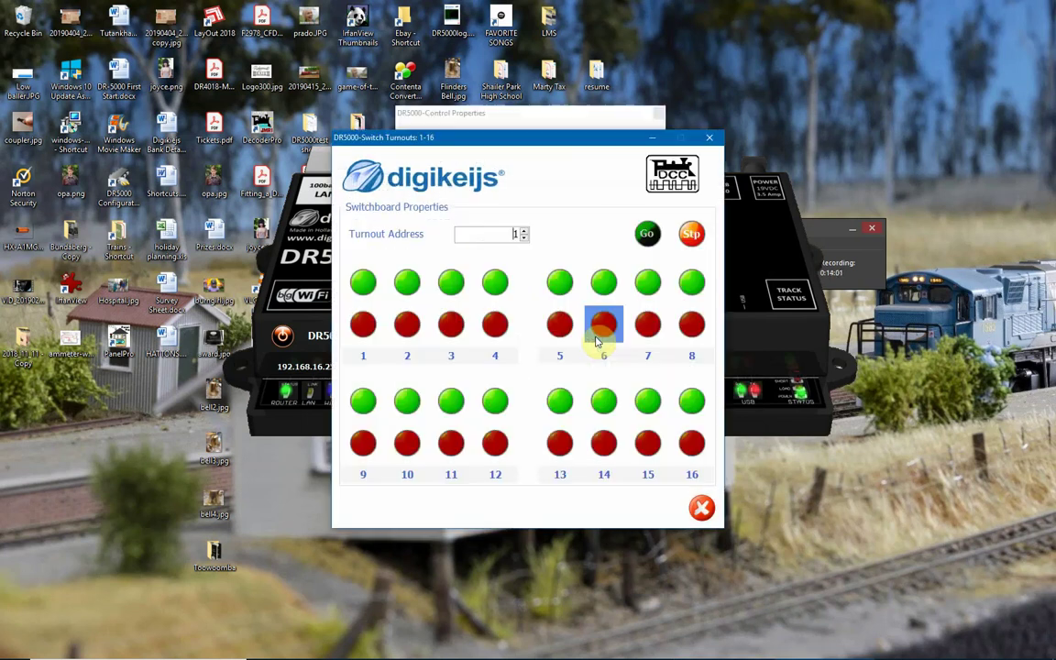
pyautogui.moveTo(554, 140); pyautogui.dragTo(677, 146)
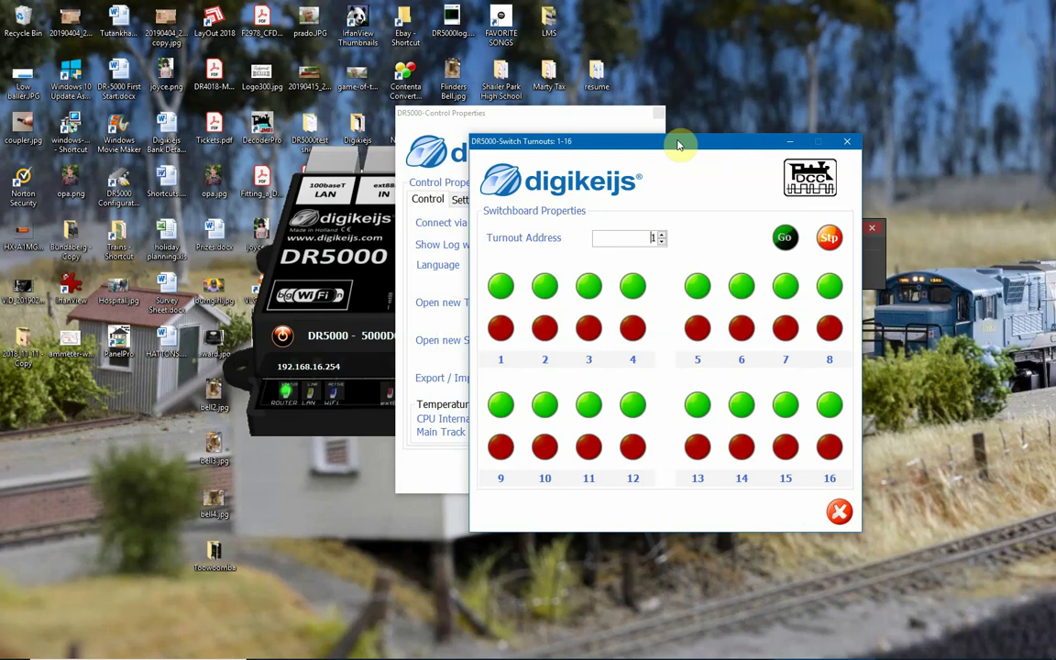
pyautogui.doubleClick(641, 237)
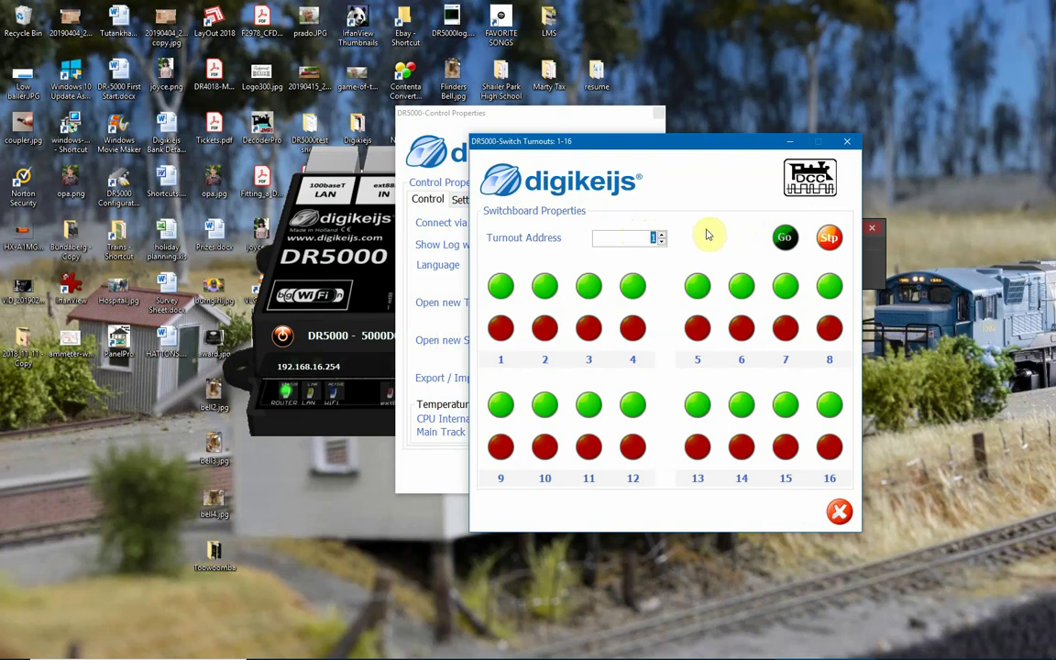
pyautogui.click(652, 238)
pyautogui.click(660, 240)
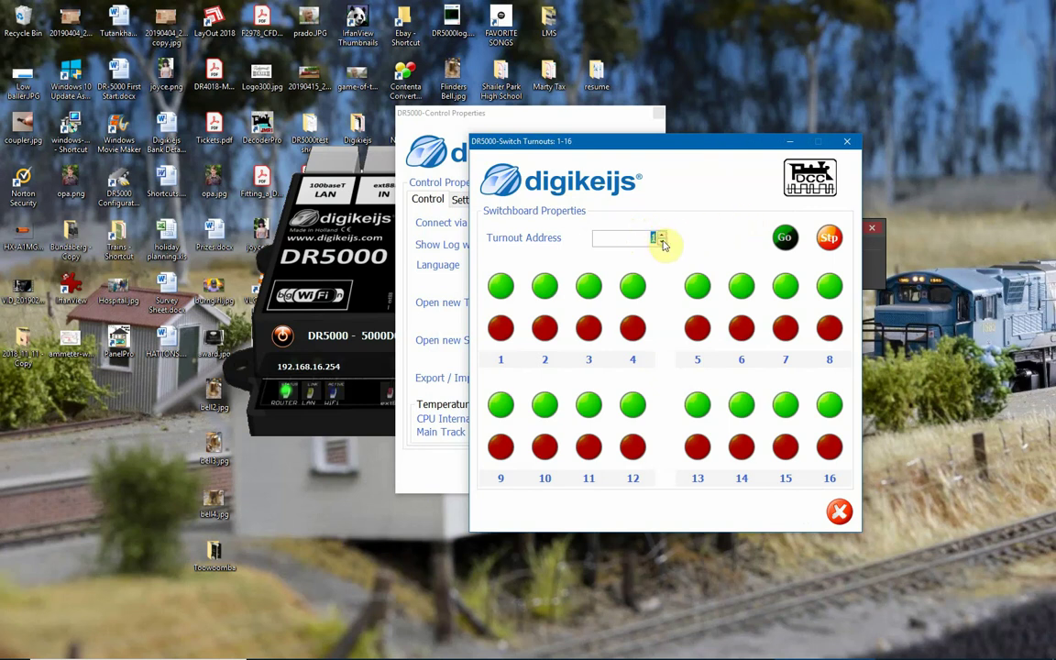
pyautogui.write('17')
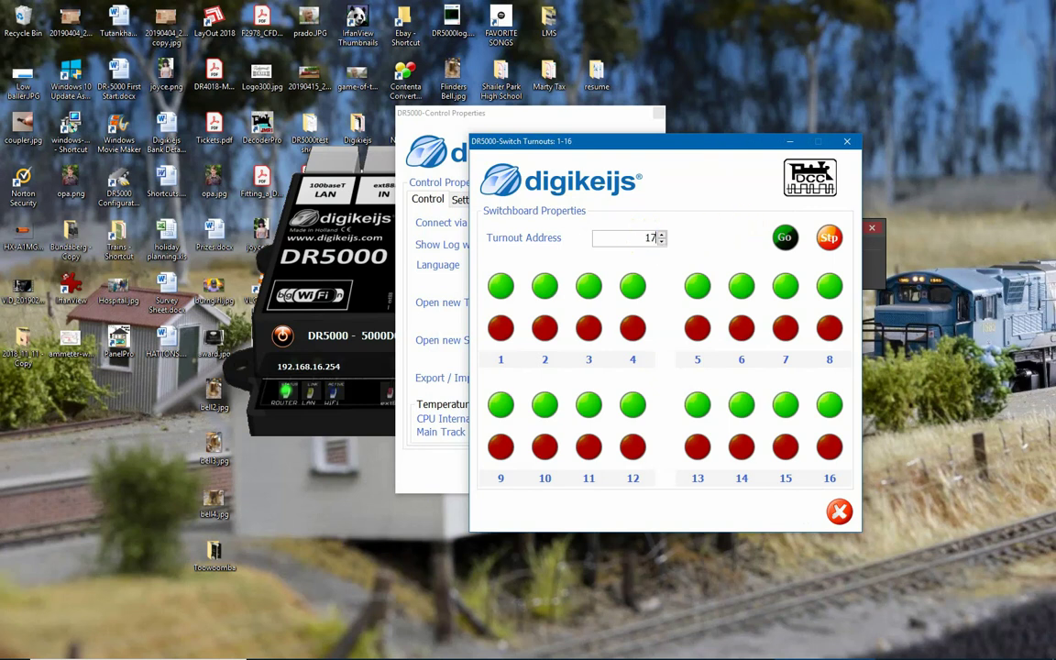
pyautogui.click(785, 239)
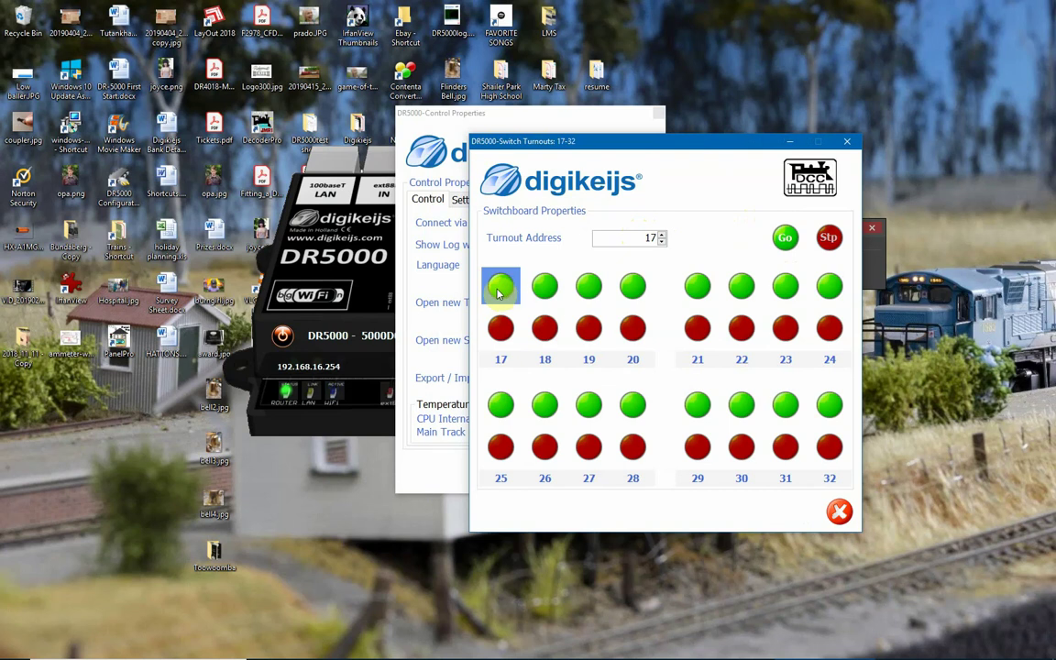
pyautogui.click(499, 287)
# - Set the switchboard's turnout address to 16, and close the switchboard and the Control properties
pyautogui.doubleClick(647, 238)
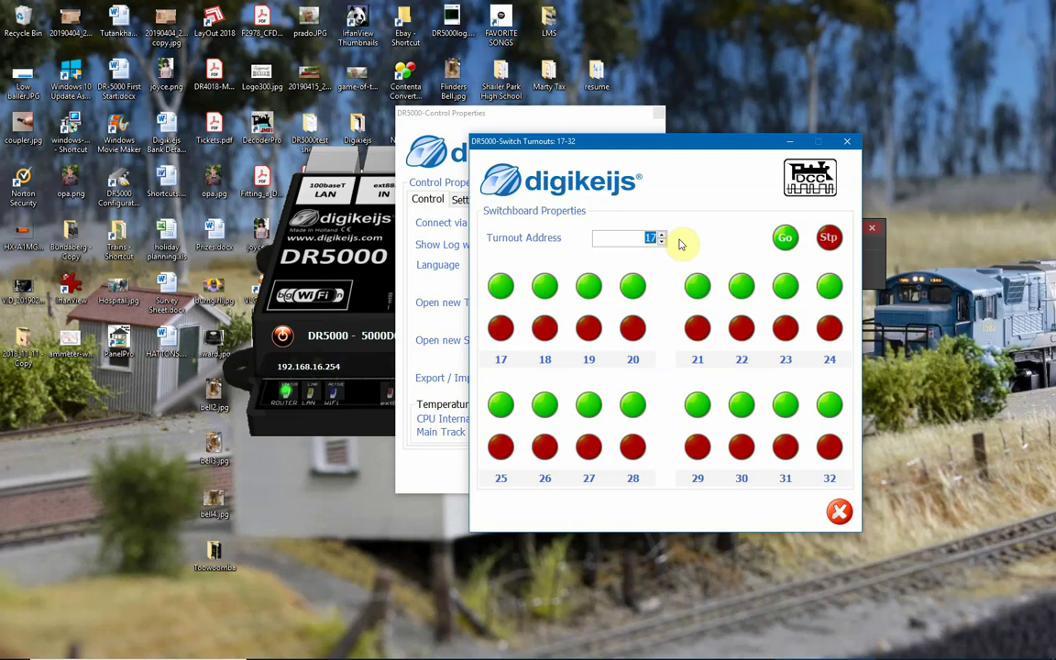
pyautogui.write('16')
pyautogui.click(784, 237)
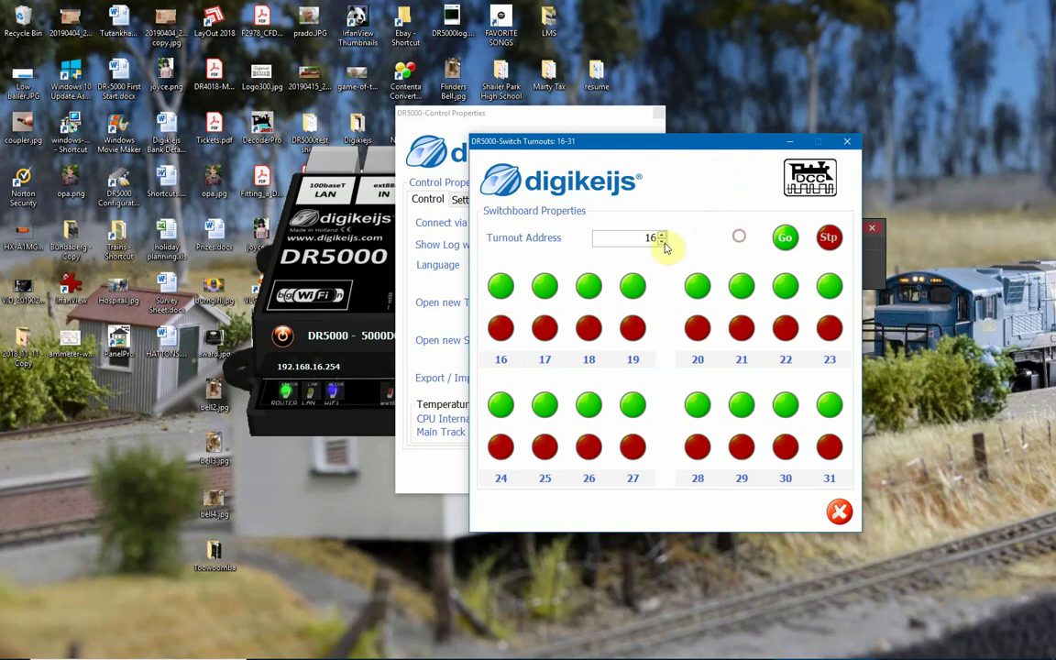
pyautogui.click(848, 143)
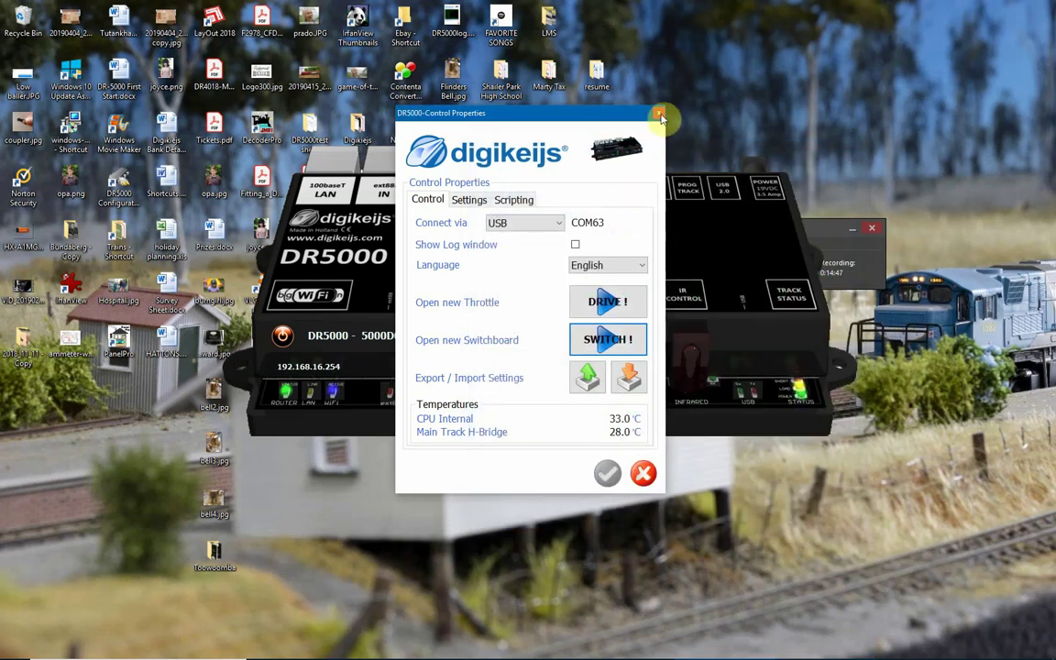
pyautogui.moveTo(607, 113); pyautogui.dragTo(657, 129)
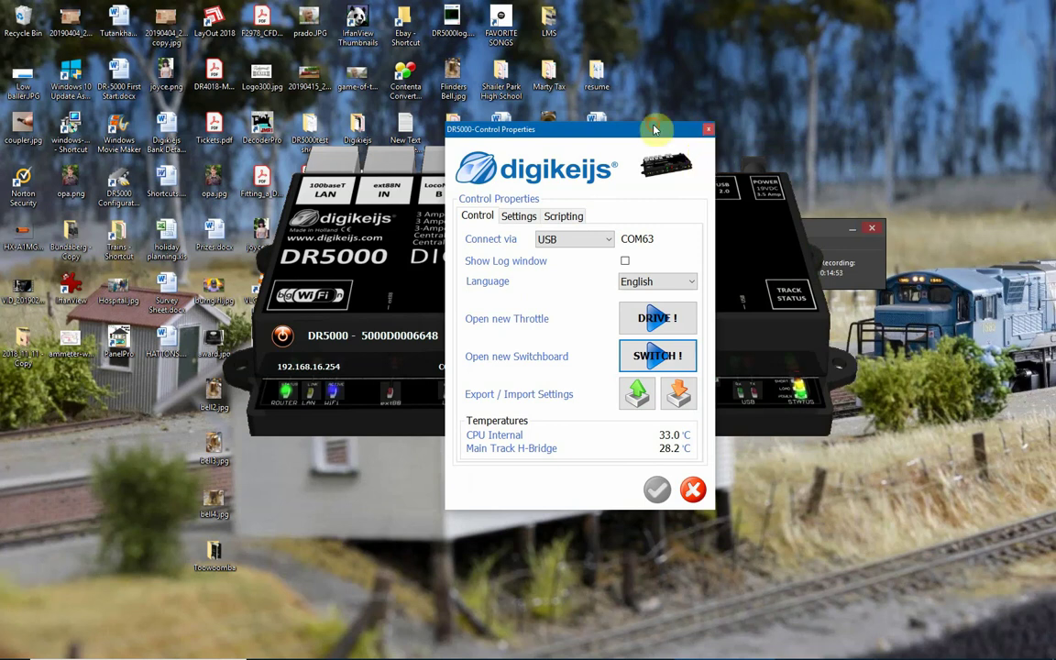
pyautogui.moveTo(655, 123); pyautogui.dragTo(714, 97)
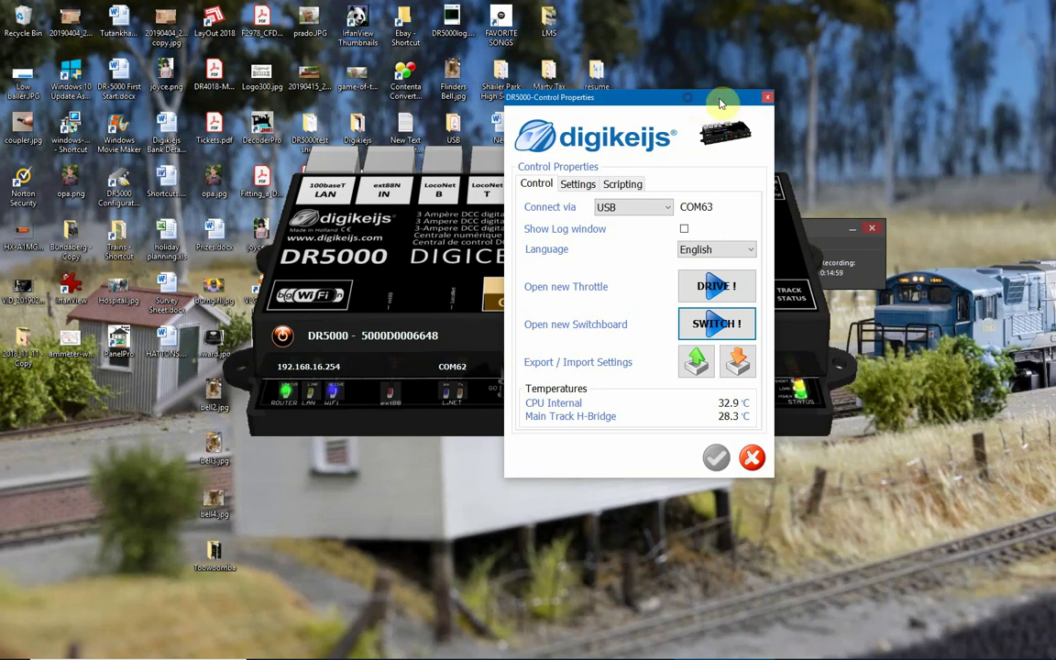
pyautogui.moveTo(721, 103); pyautogui.dragTo(858, 110)
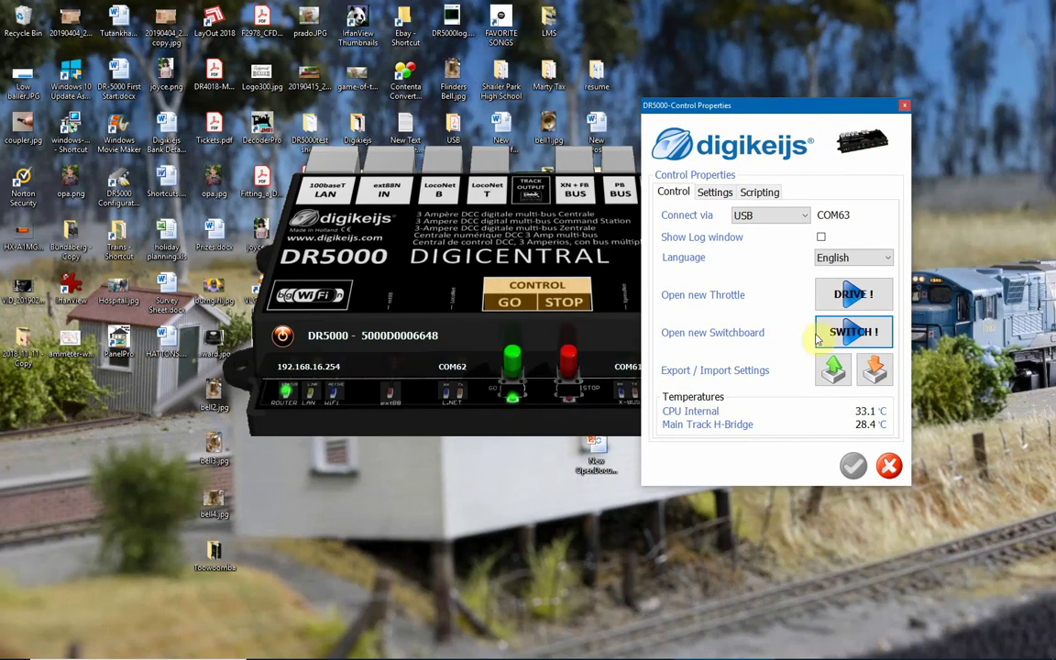
pyautogui.click(887, 467)
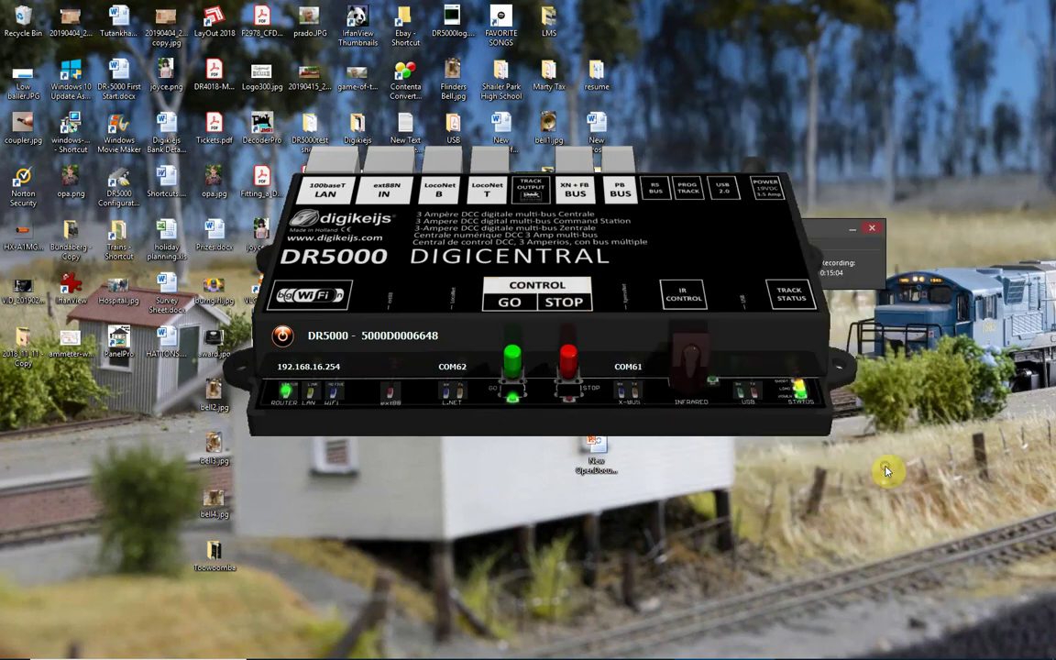
# - Review the basic WiFi properties and the DR5000 protocol in the LAN properties, closing each dialog
pyautogui.click(319, 297)
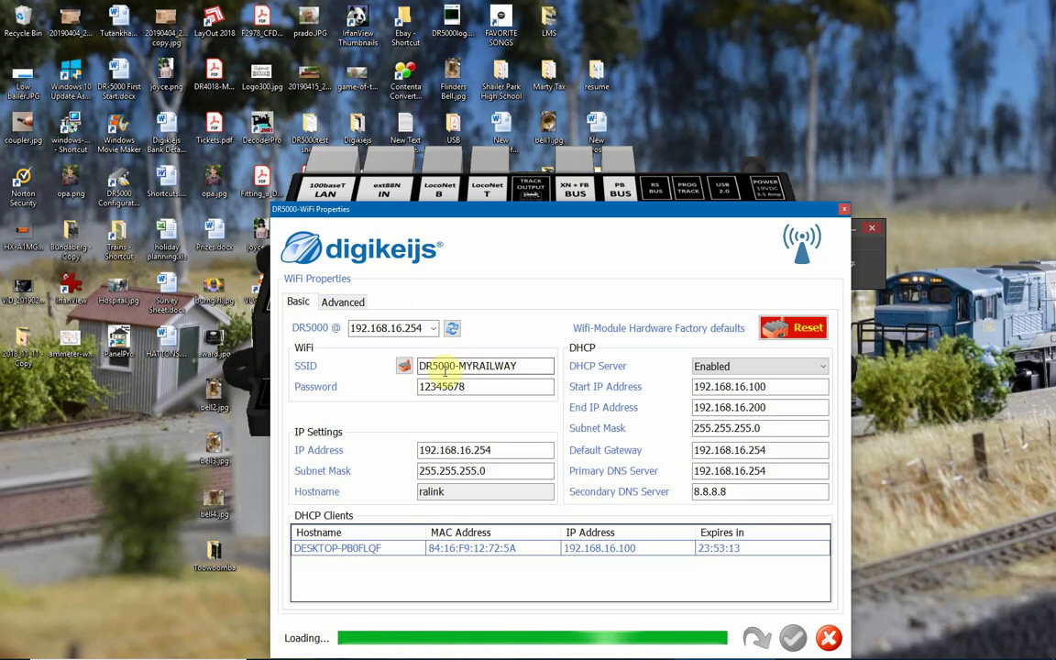
pyautogui.click(843, 210)
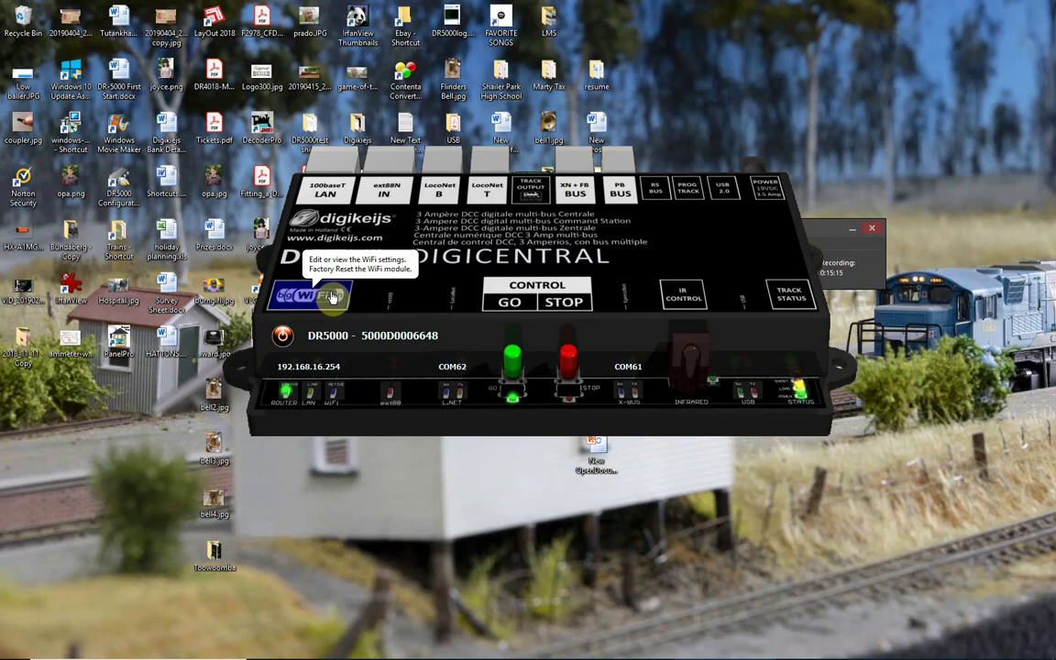
pyautogui.click(330, 193)
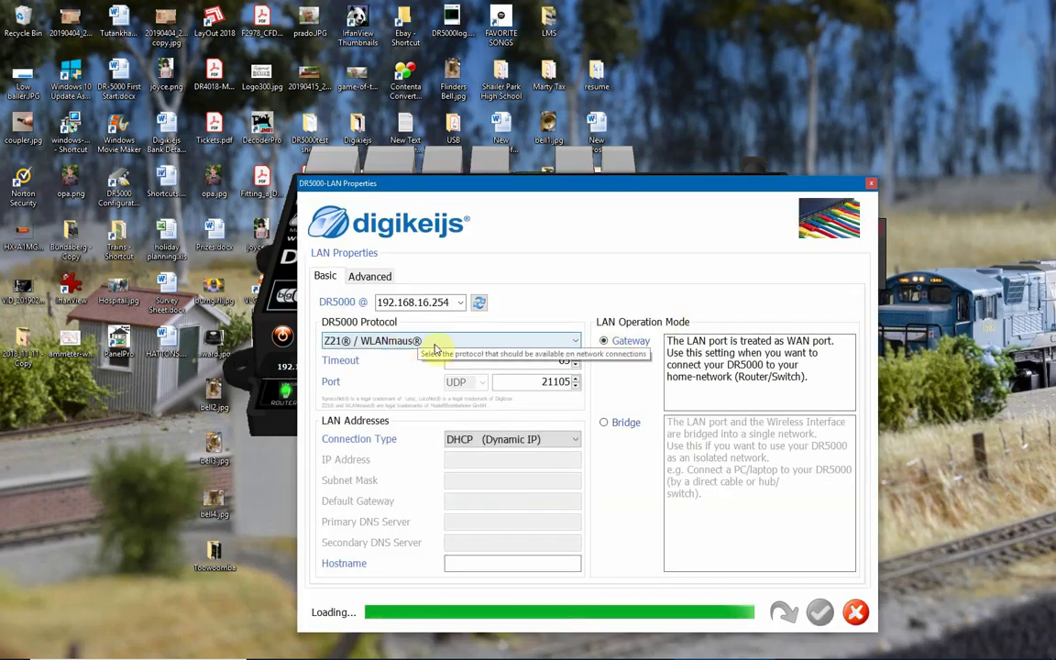
pyautogui.click(819, 612)
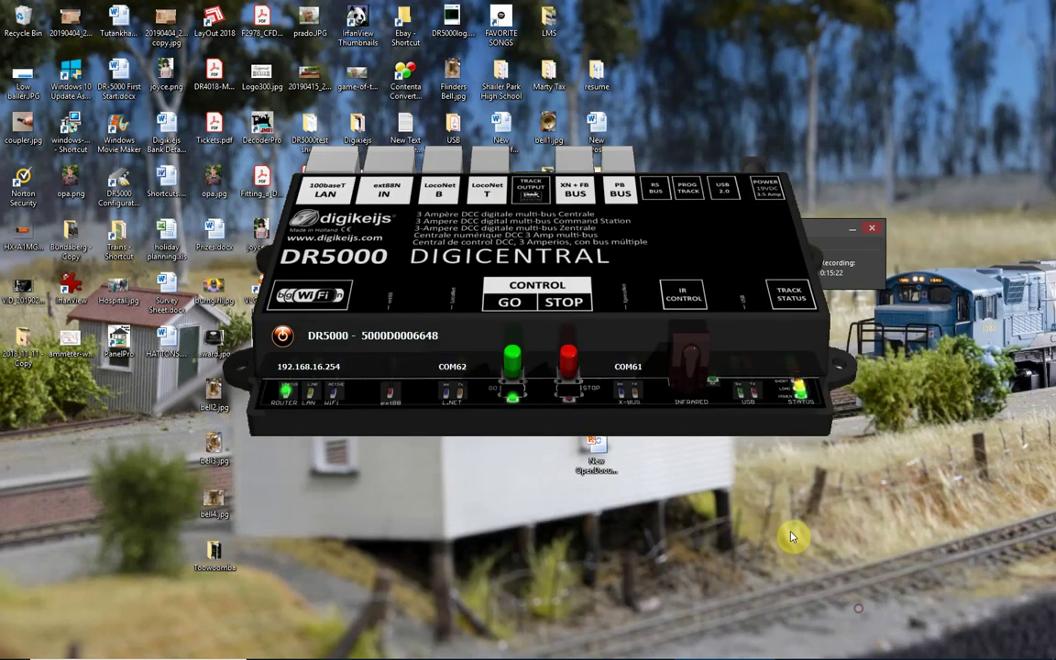
# - Review the loco settings and the RailCom cut-out and current settings in the track output's DCC properties and close the dialog
pyautogui.click(535, 200)
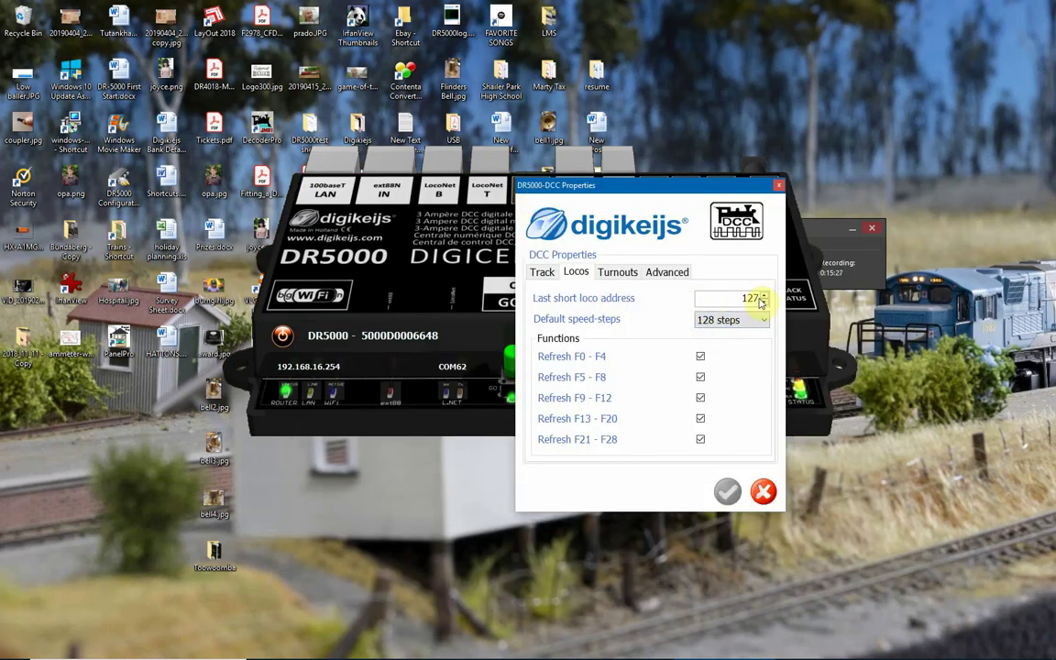
pyautogui.click(553, 278)
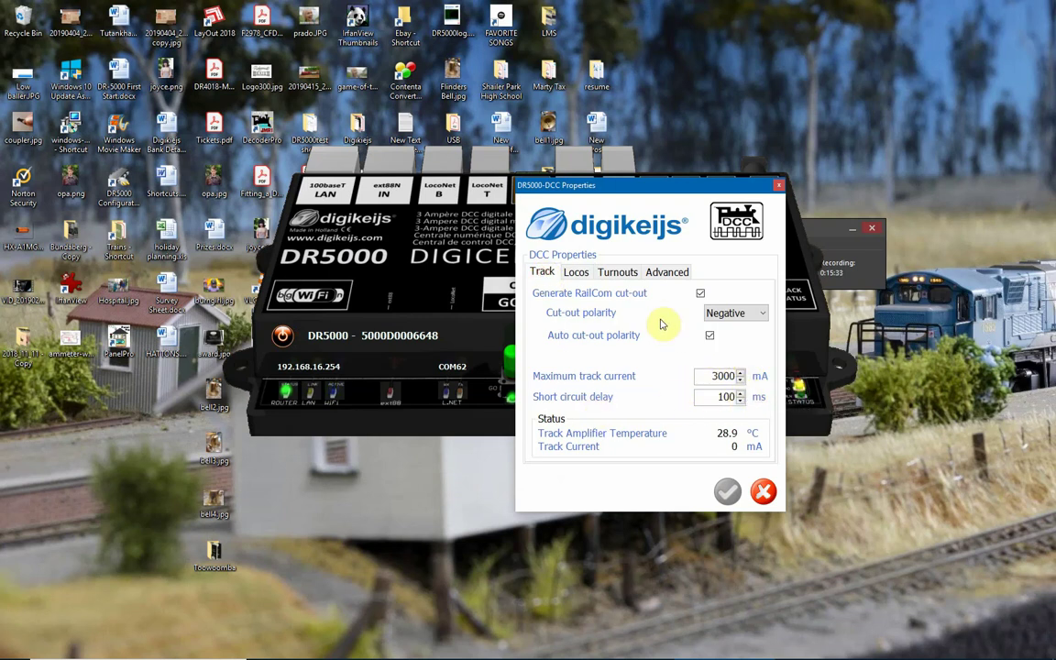
pyautogui.click(762, 491)
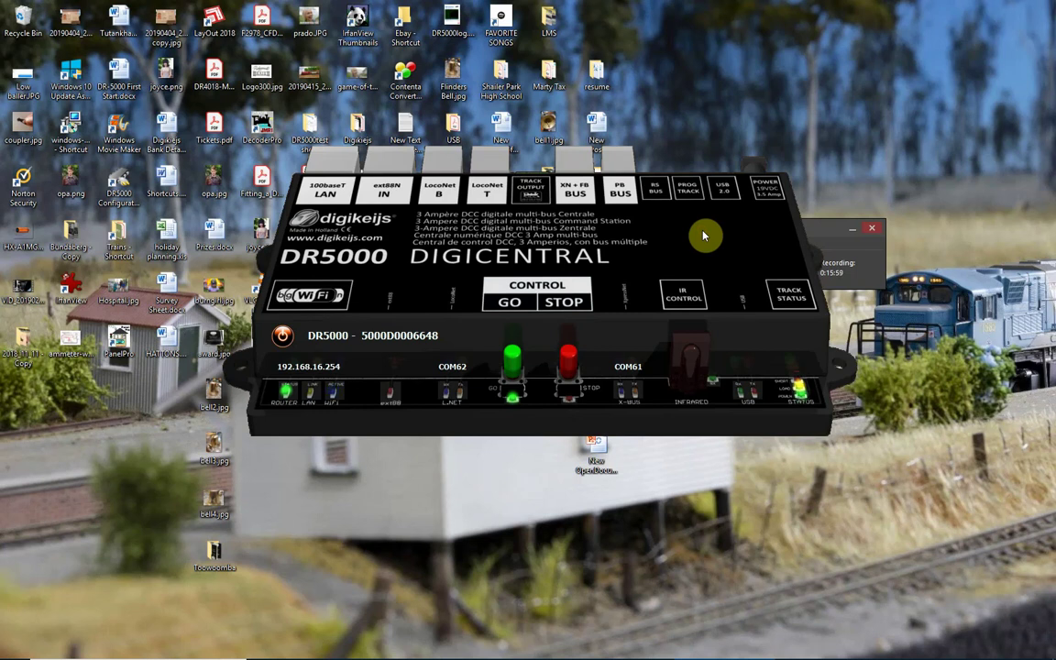
# - Open a new throttle from the Control properties and raise the speed of loco 13 to 97
pyautogui.click(544, 282)
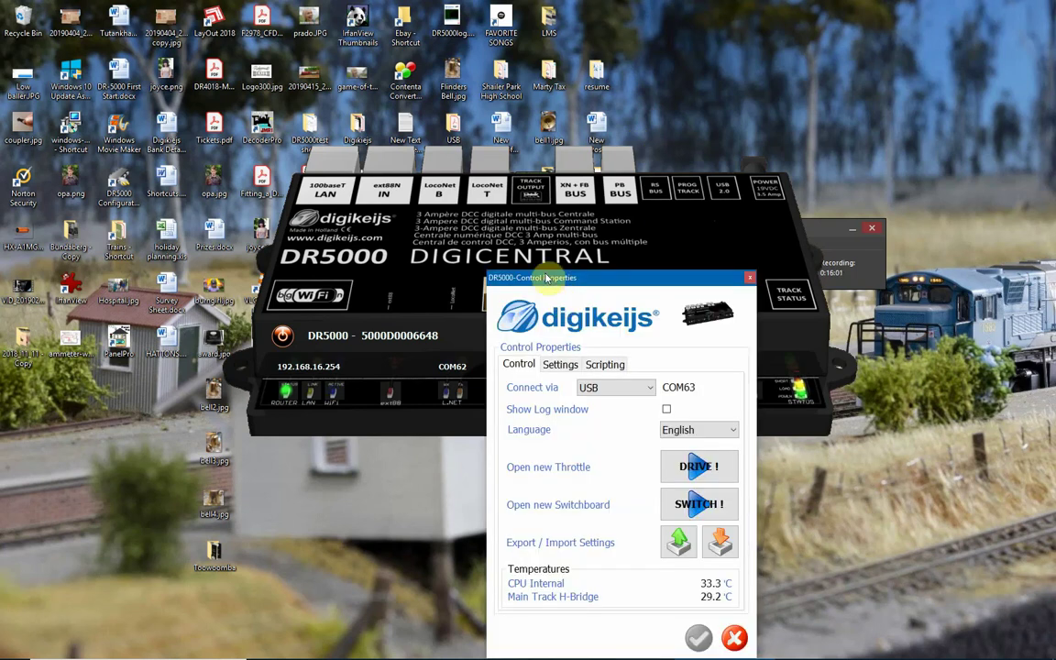
pyautogui.click(704, 465)
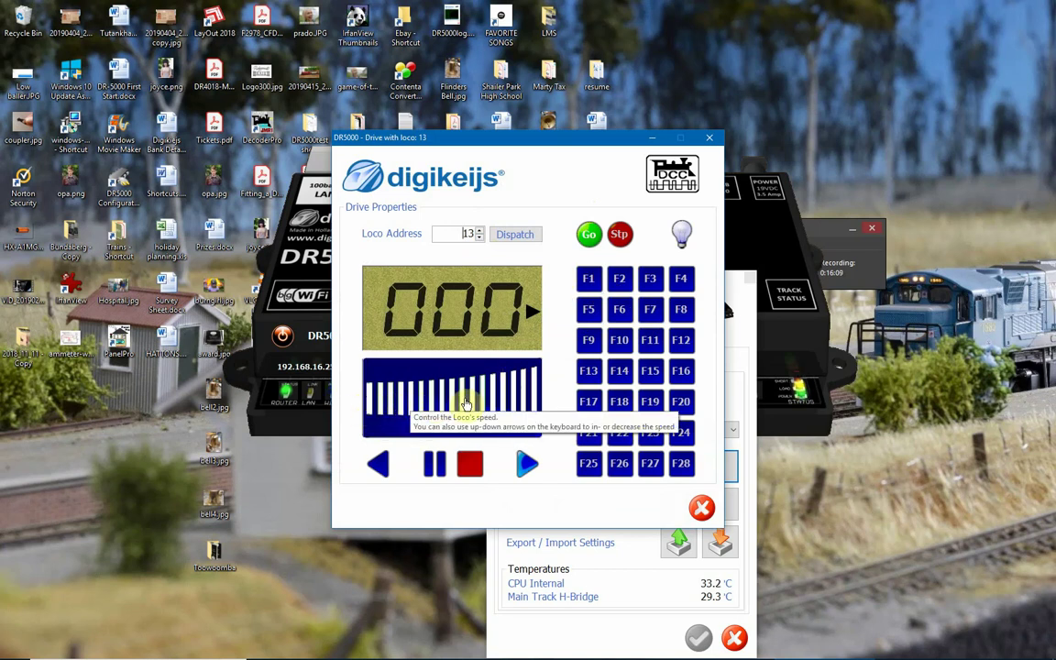
pyautogui.moveTo(384, 404); pyautogui.dragTo(497, 401)
# - Switch loco 13's headlight on and off again, and bring its speed down to 0
pyautogui.click(684, 235)
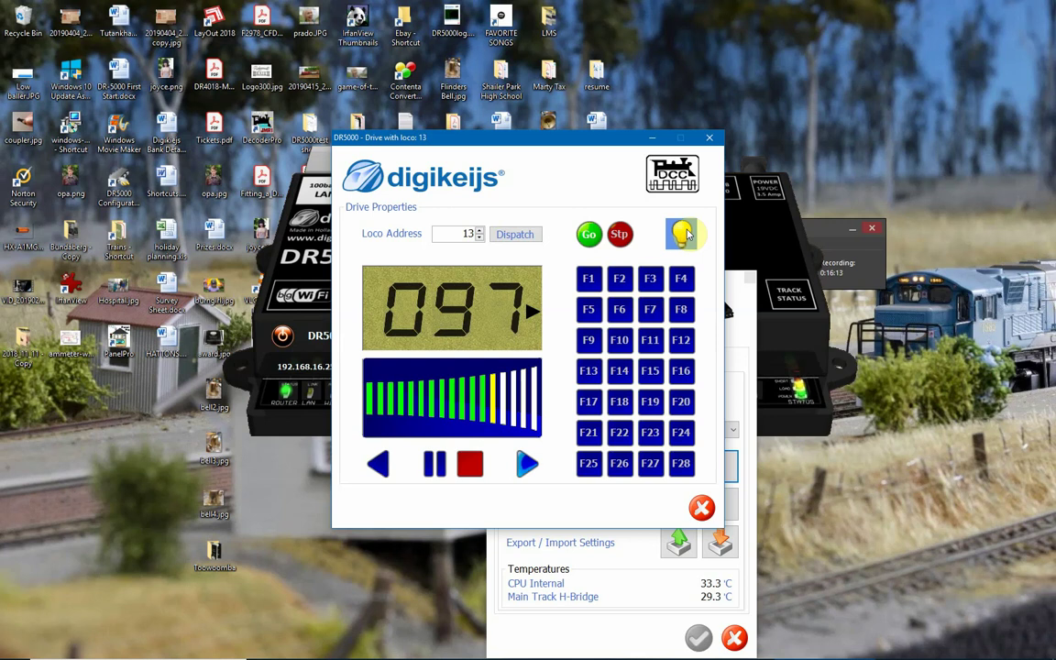
pyautogui.click(684, 234)
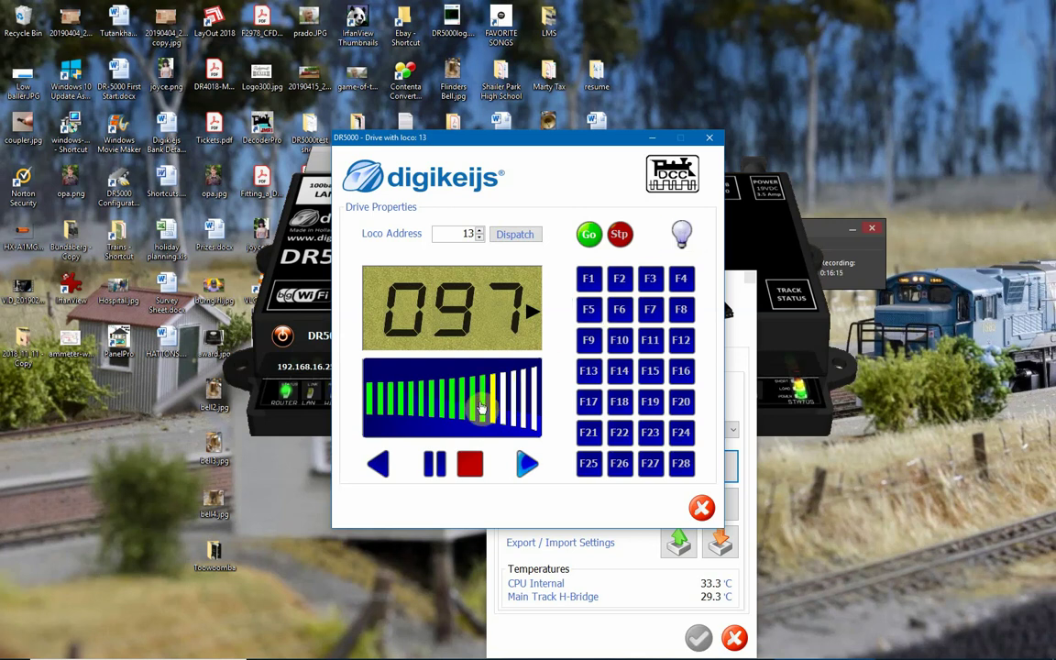
pyautogui.click(440, 404)
pyautogui.moveTo(439, 404); pyautogui.dragTo(360, 405)
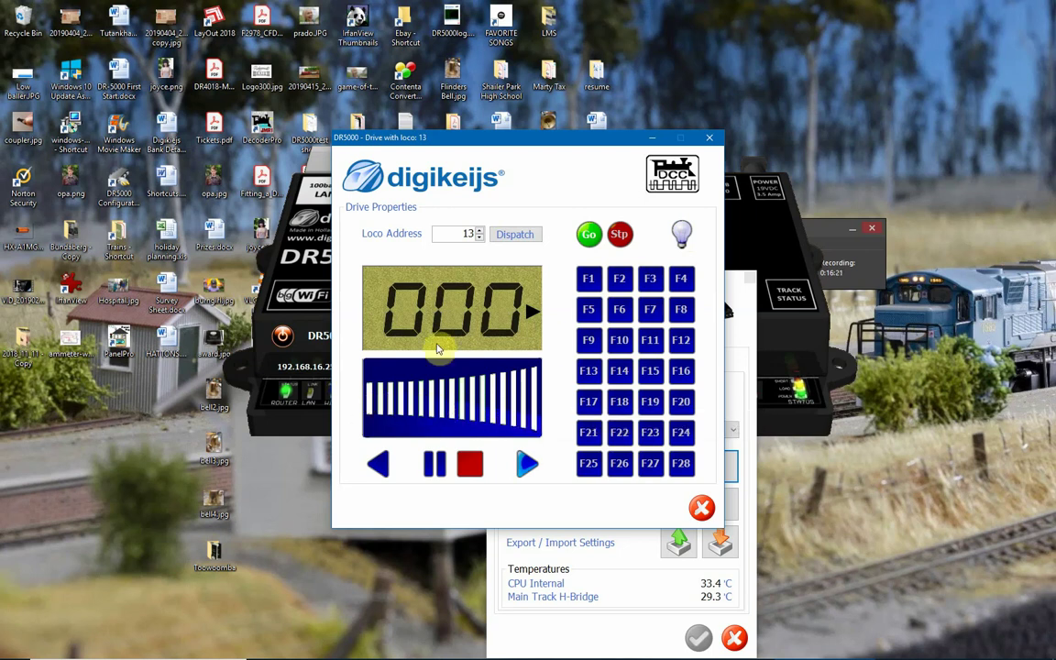
# - Close the throttle, review the startup and speed step settings in the Control properties and close the dialog
pyautogui.click(712, 140)
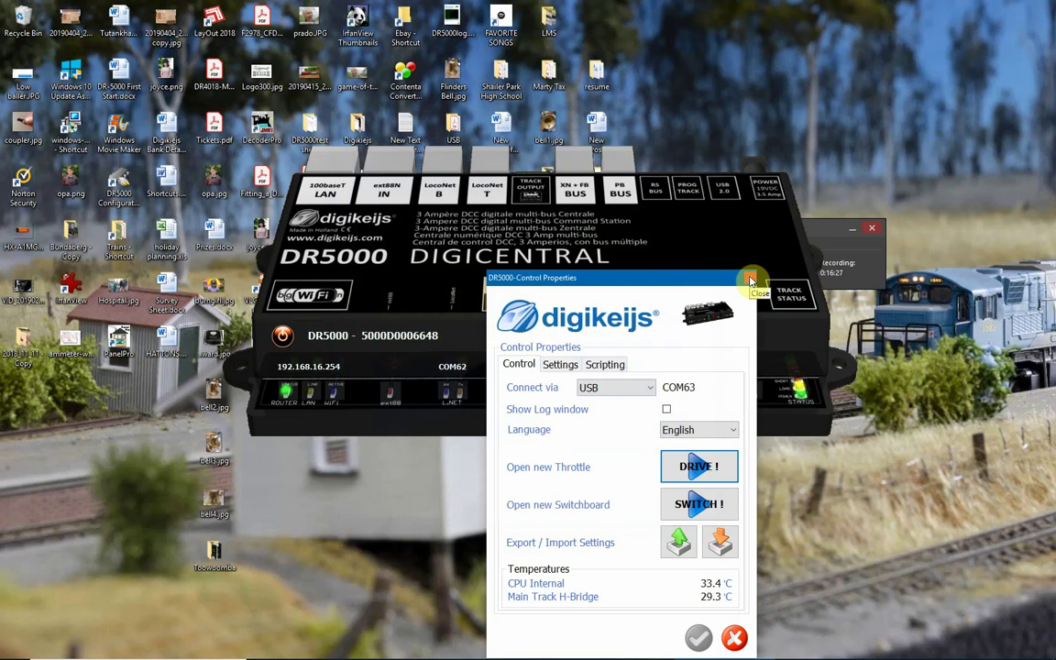
pyautogui.click(603, 364)
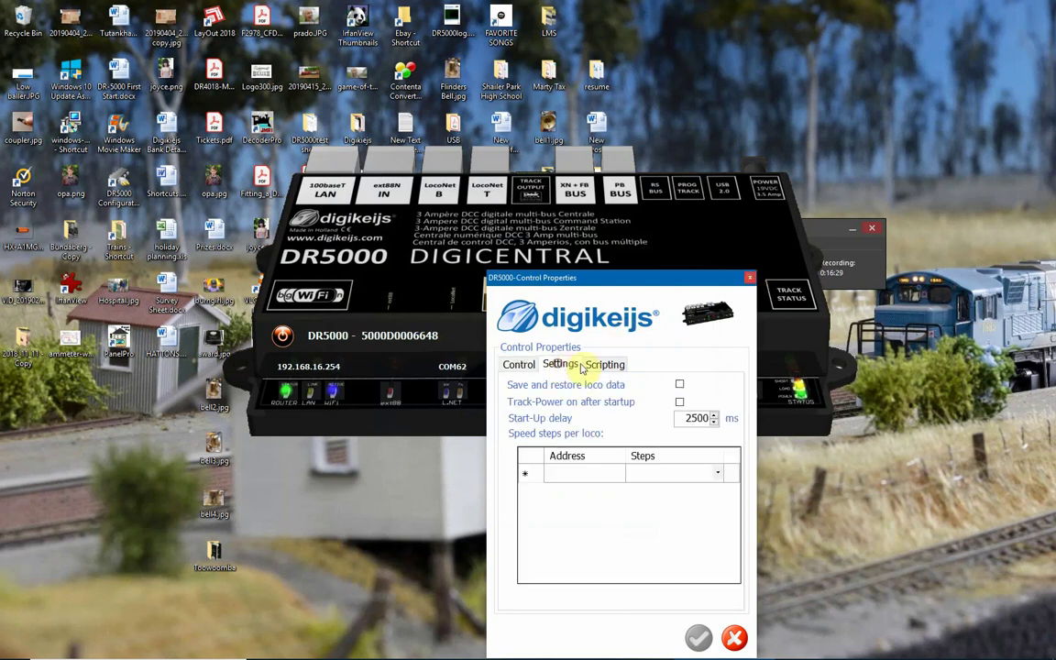
pyautogui.click(748, 279)
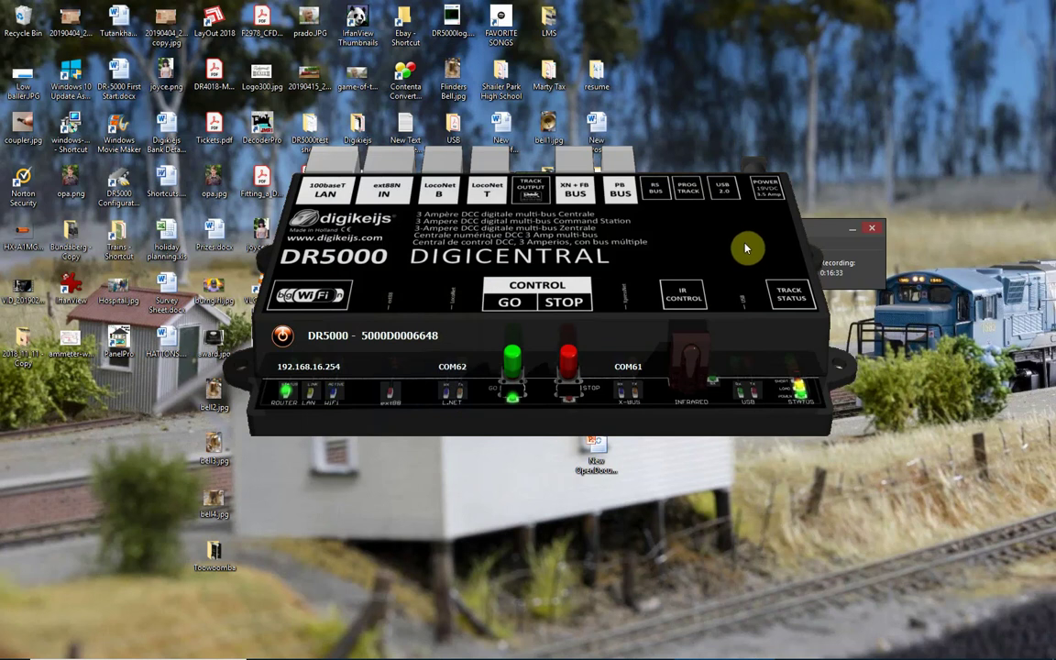